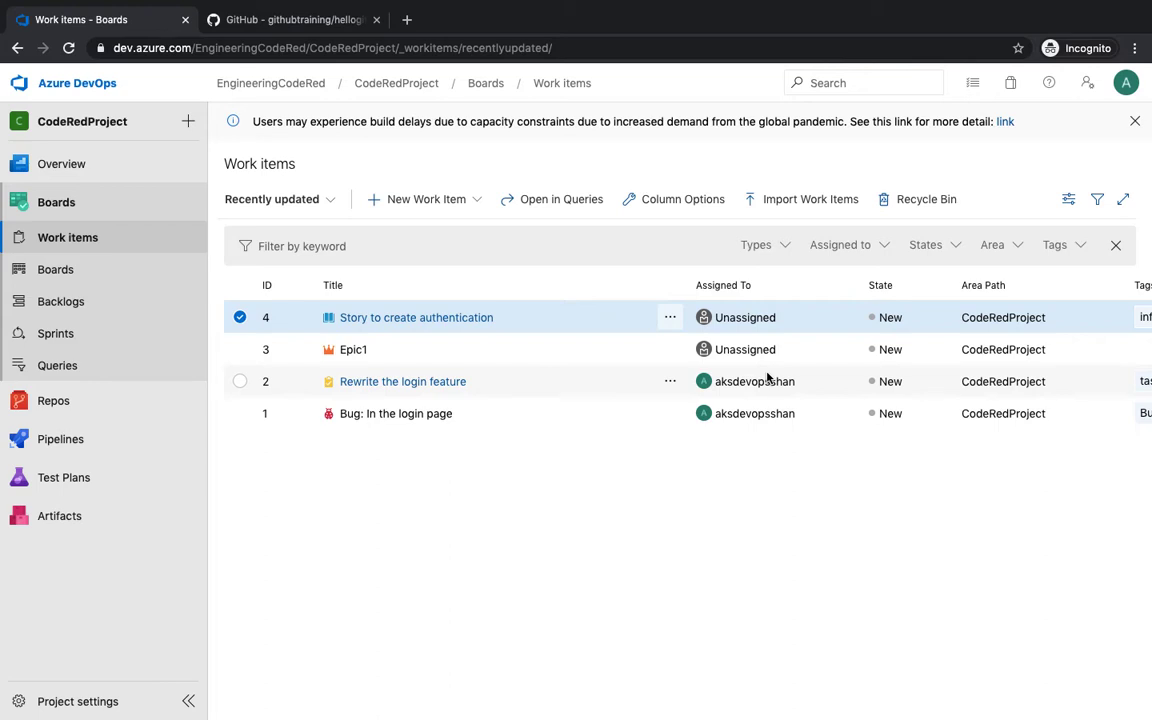
- Open the project's backlog and compare it with the recently updated work items list
click(60, 304)
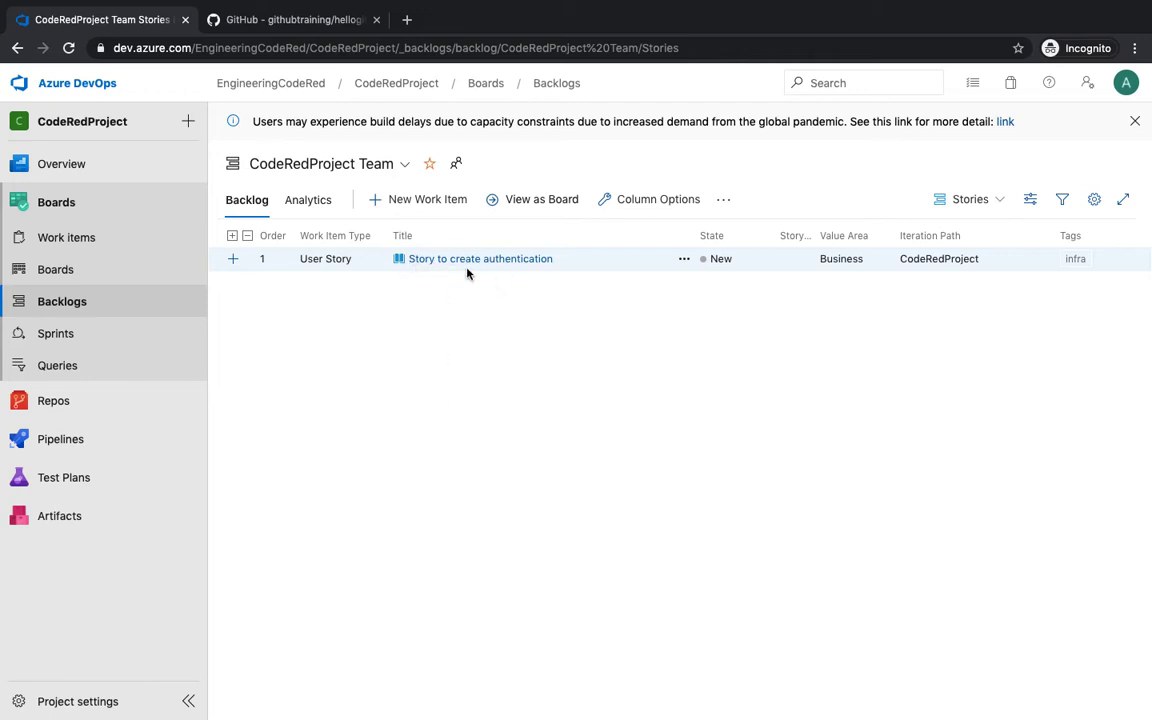
click(100, 243)
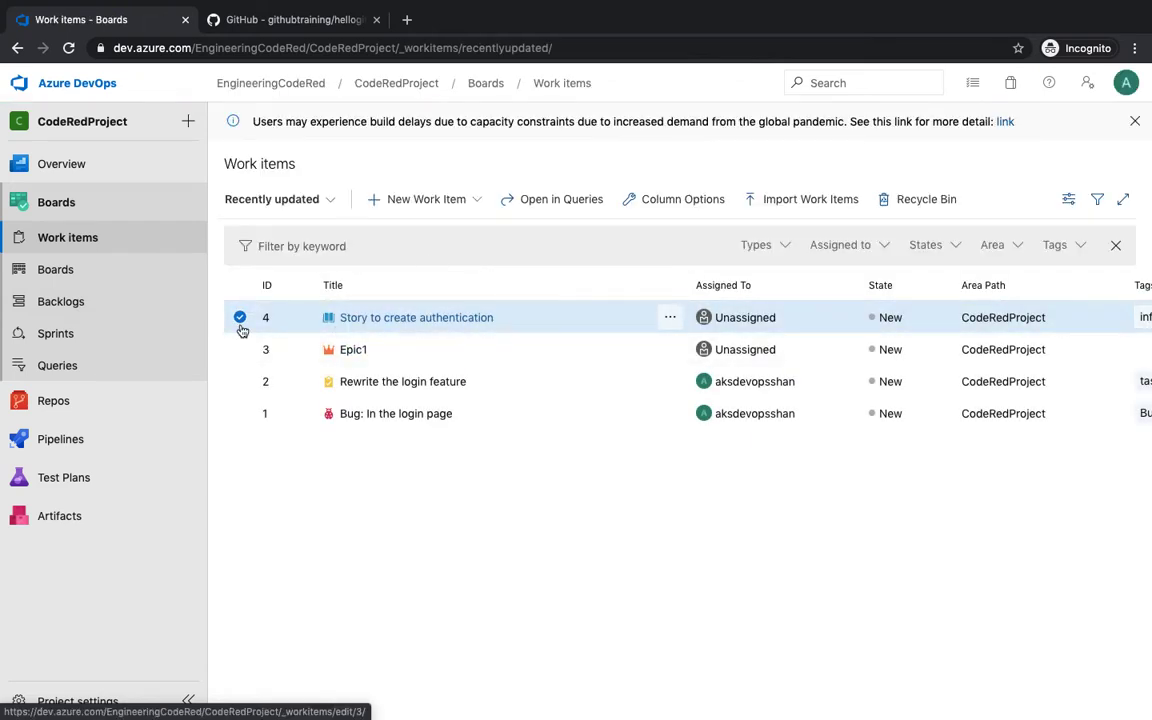
click(78, 303)
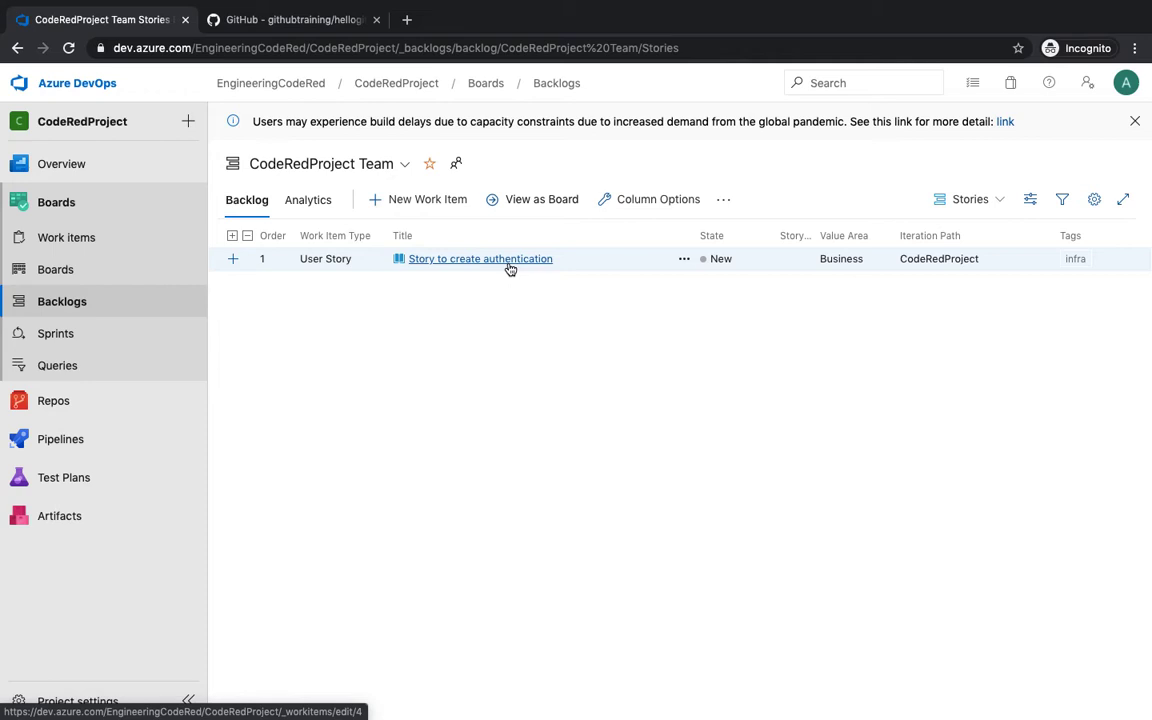
- Add a user story titled "Add the UI button" to the top of the backlog
click(442, 204)
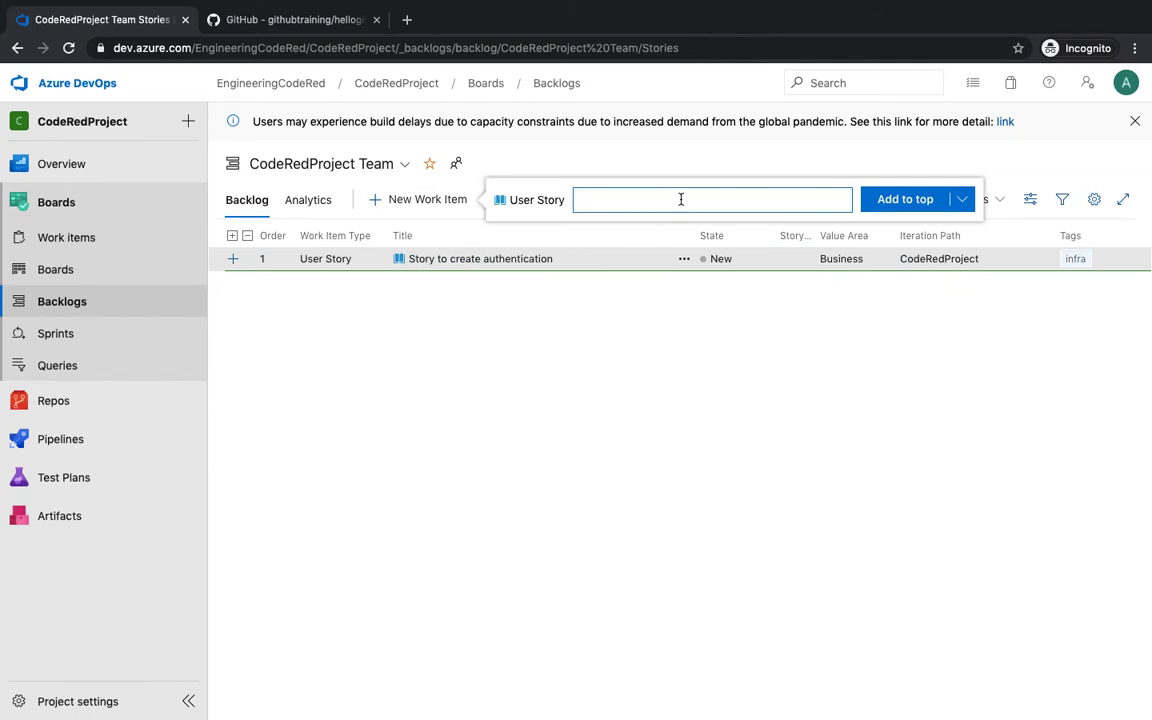
text(Add the UI button)
click(885, 197)
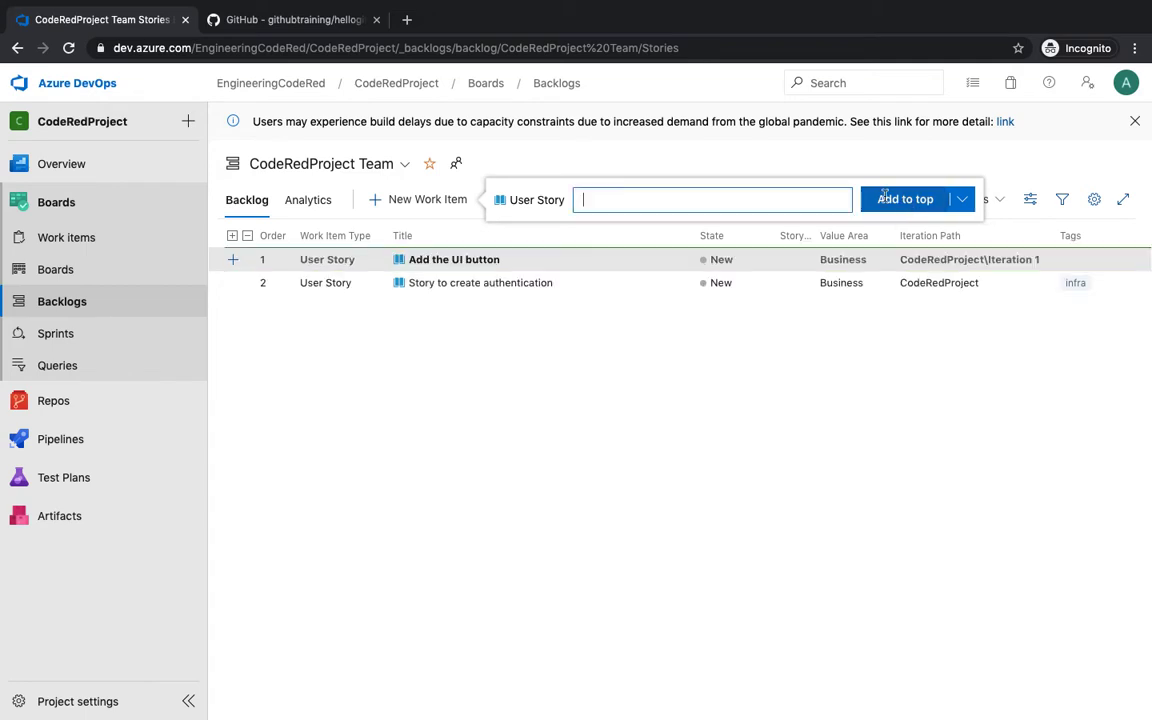
click(363, 342)
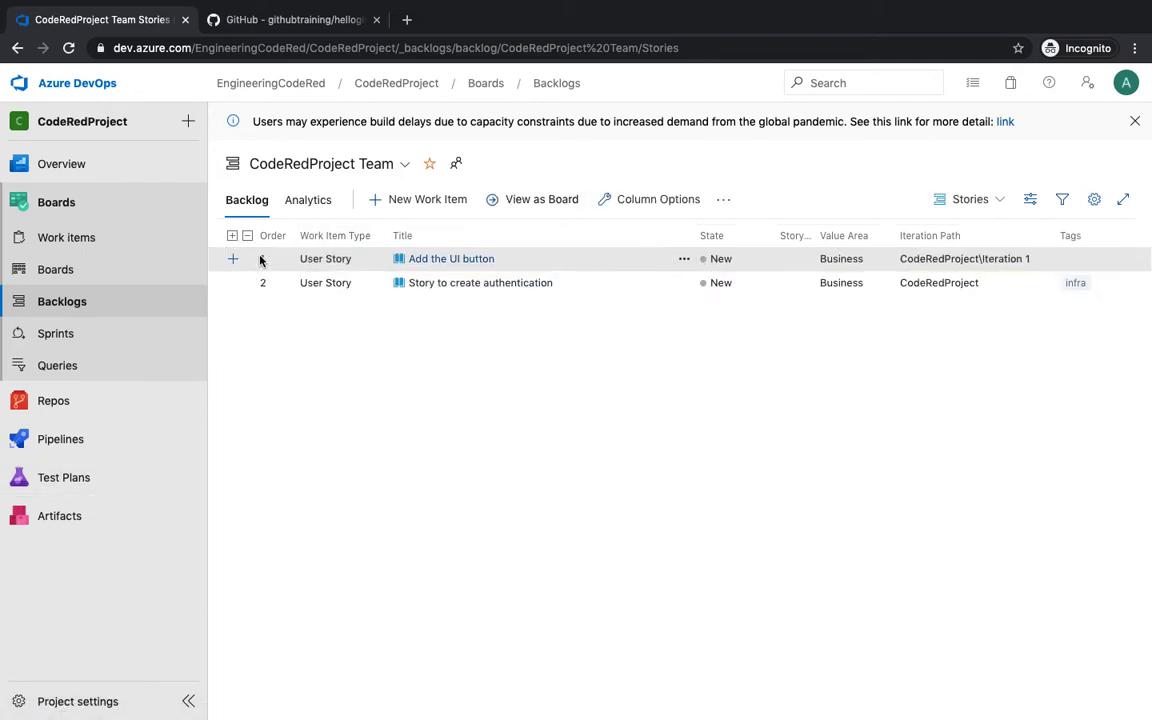
- Add two user stories, "Create Servers" and "Add Storage", to the top of the backlog
click(431, 203)
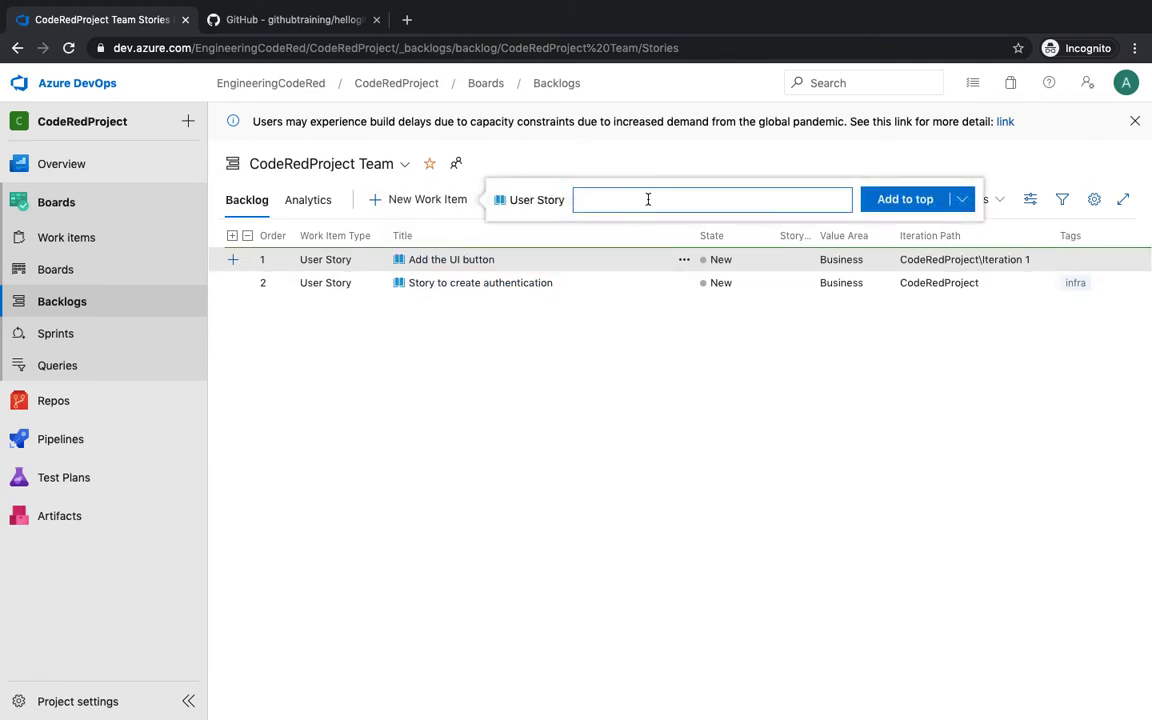
text(Create Servers)
click(915, 205)
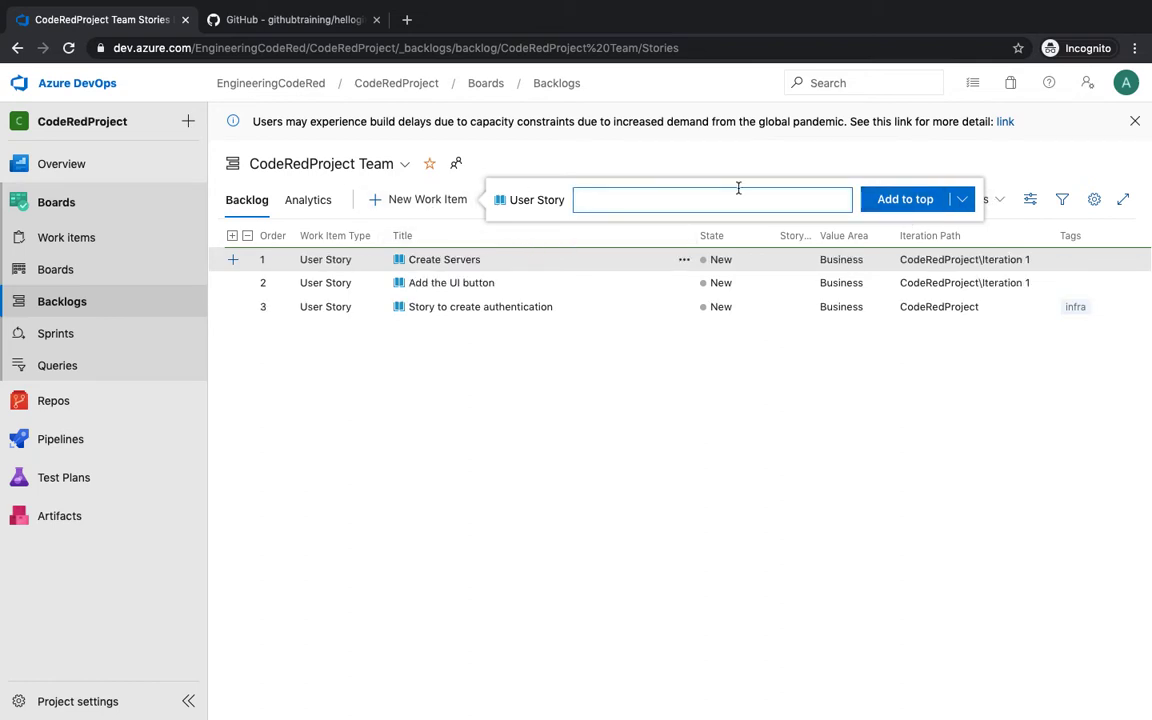
text(Add Storage)
click(904, 203)
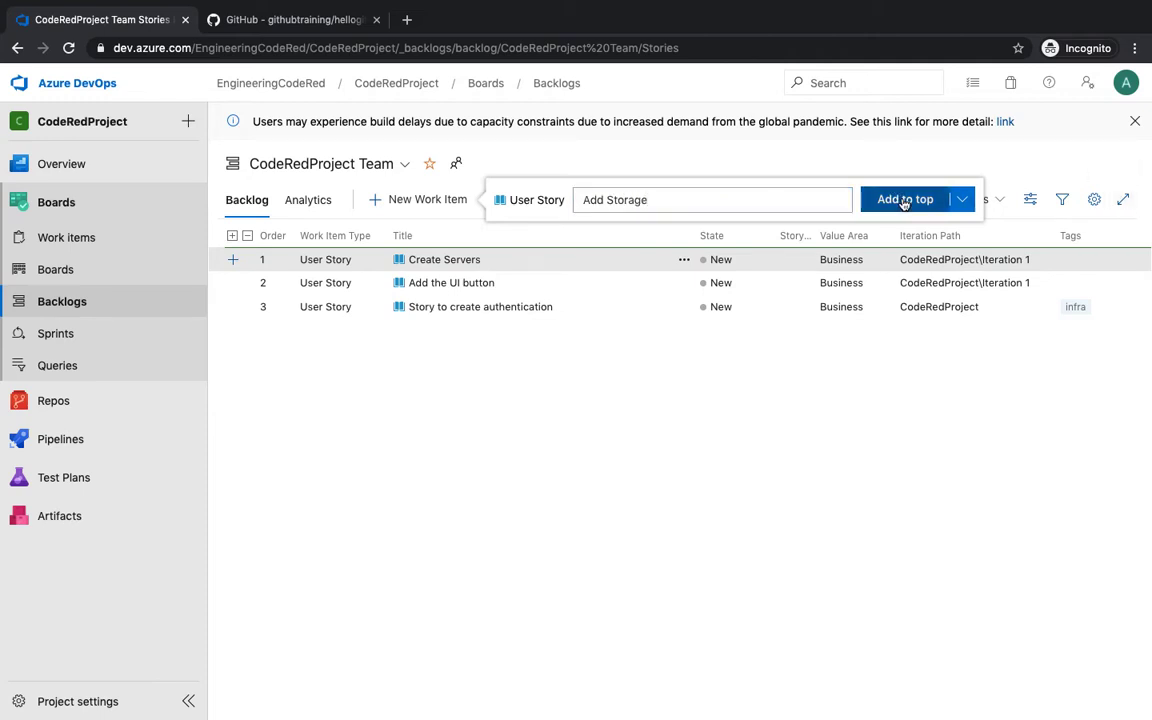
- Add a user story titled "Write Test Cases" to the top of the backlog
text(Write )
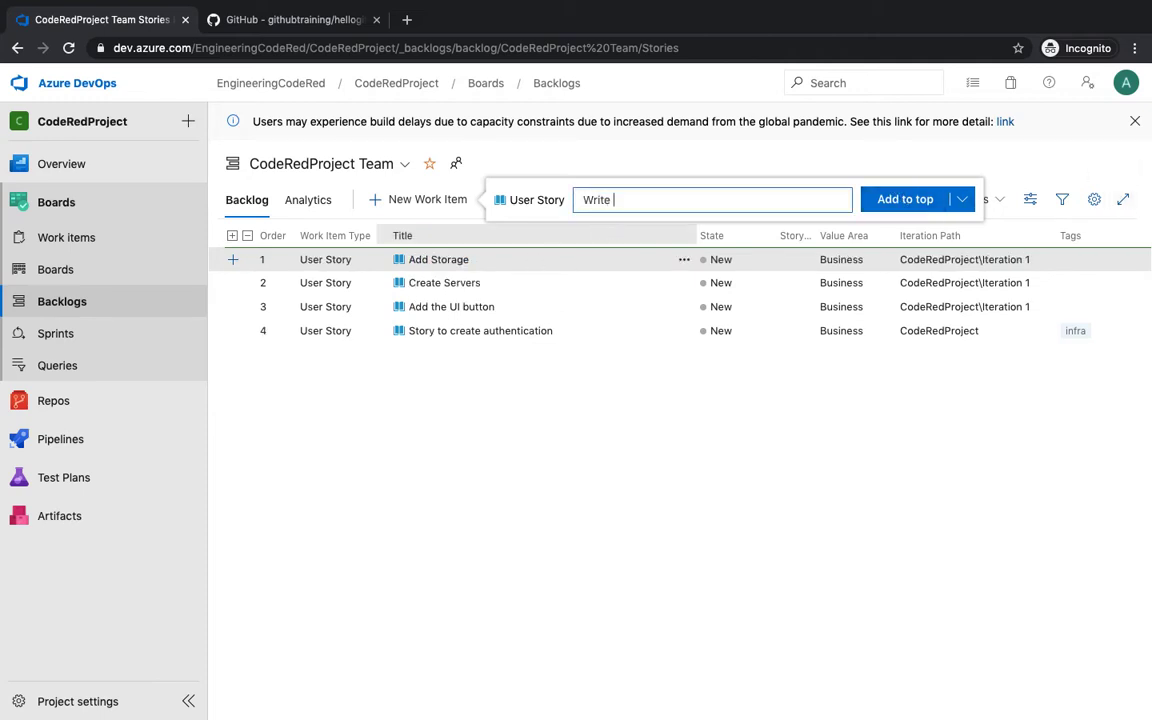
text(Test Caes)
key(BackSpace)
key(BackSpace)
text(ses)
click(916, 202)
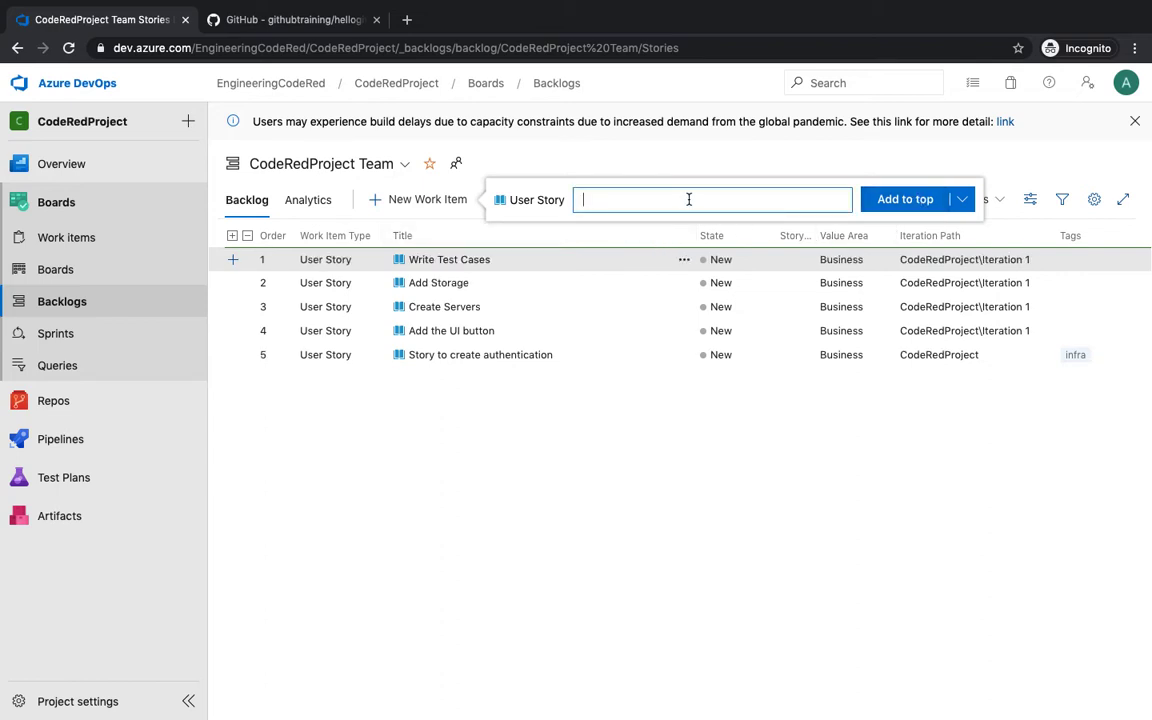
- Add a user story titled "Create Architecture Diagrams" to the top of the backlog, using the suggested spelling for "Architecture"
text(Create Architechture Dia)
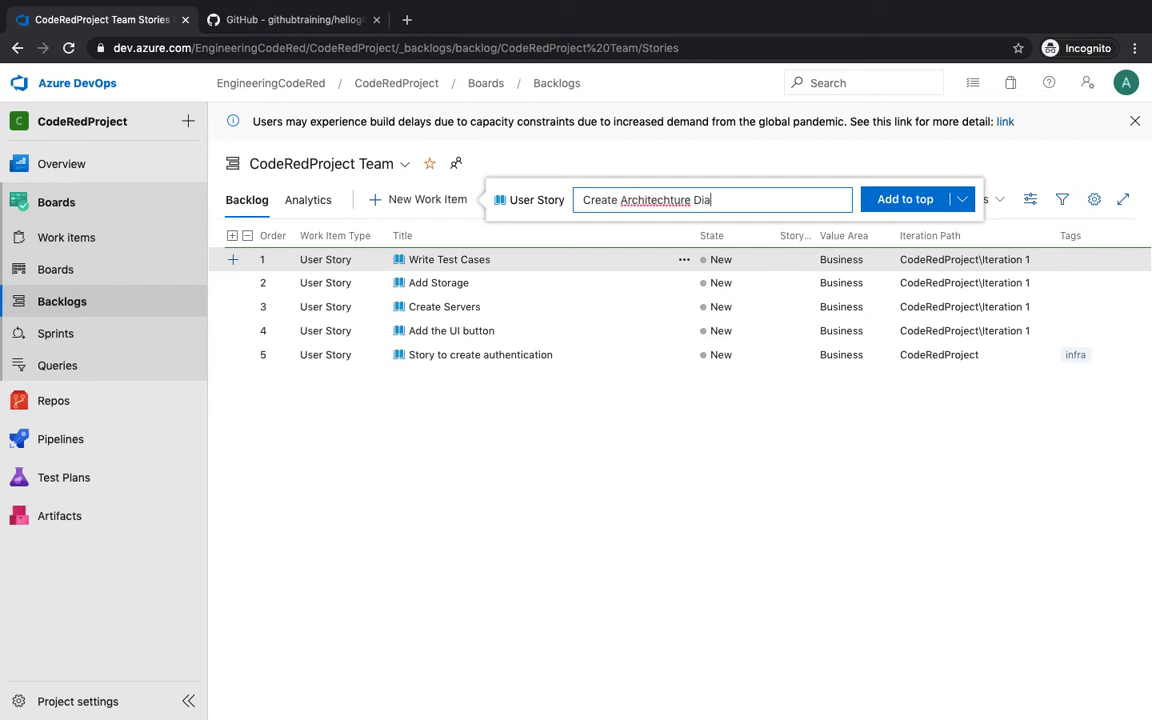
text(grams)
double_click(664, 202)
right_click(664, 202)
click(690, 210)
click(905, 199)
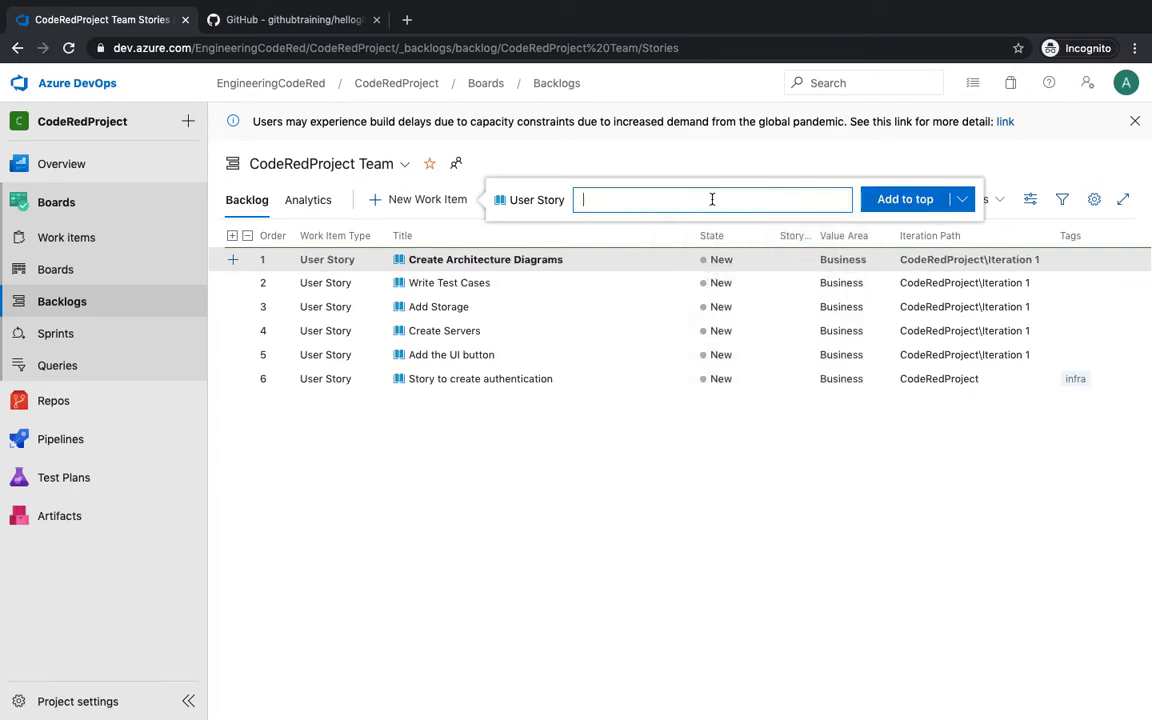
- Add a user story titled "Documentation Placeholder" to the top of the backlog and close the new-item entry
text(Docume)
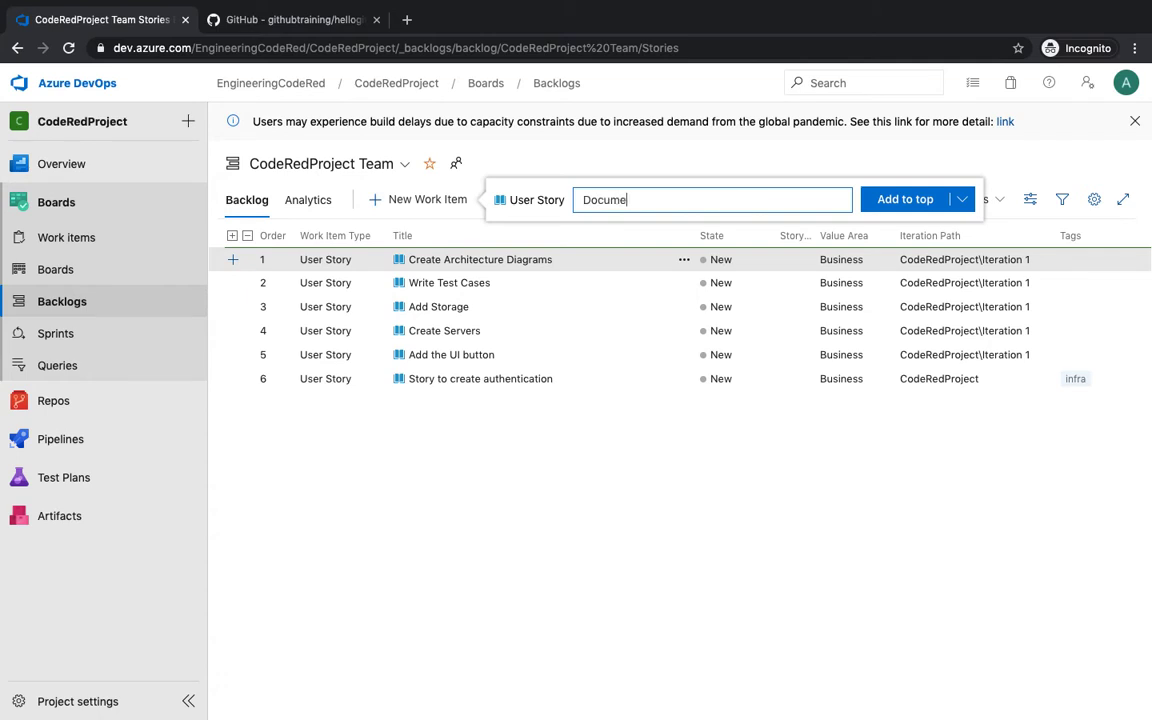
text(ntation Placeholder)
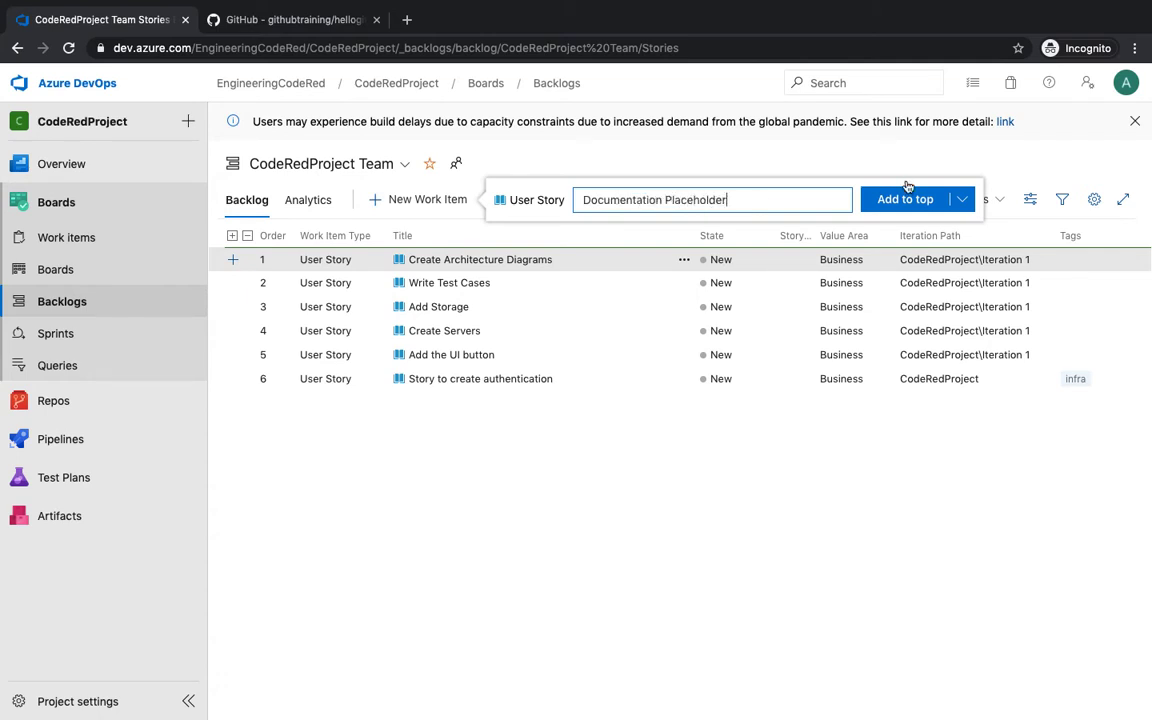
click(898, 211)
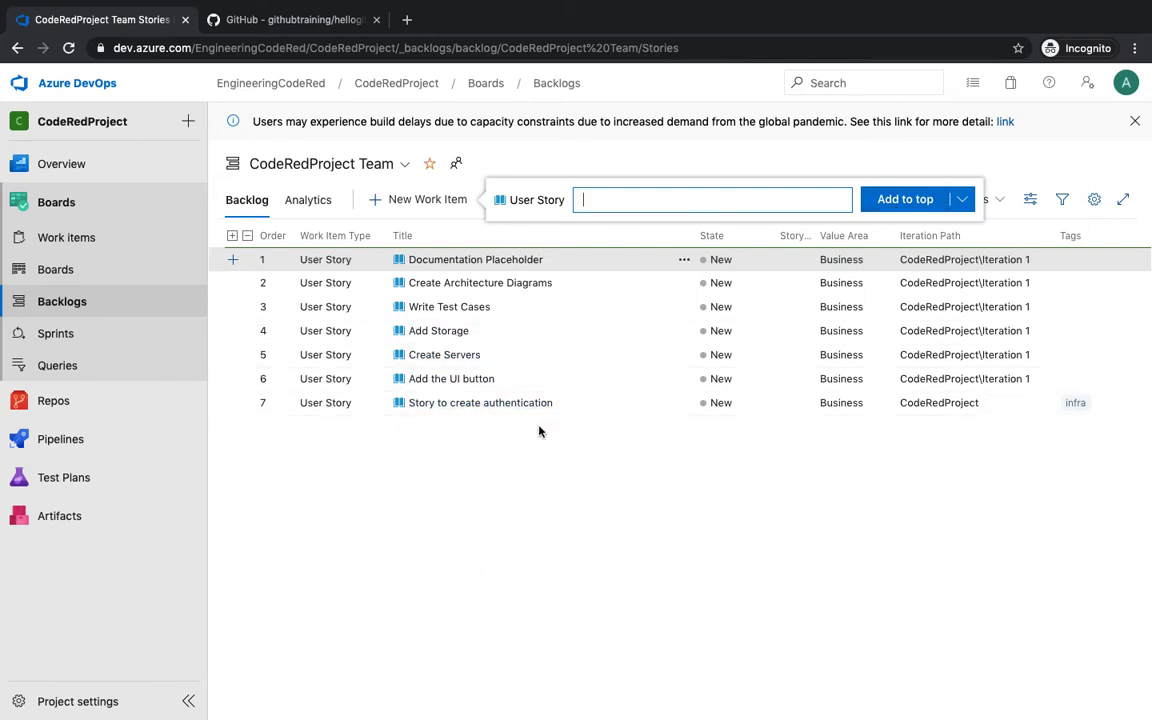
key(Escape)
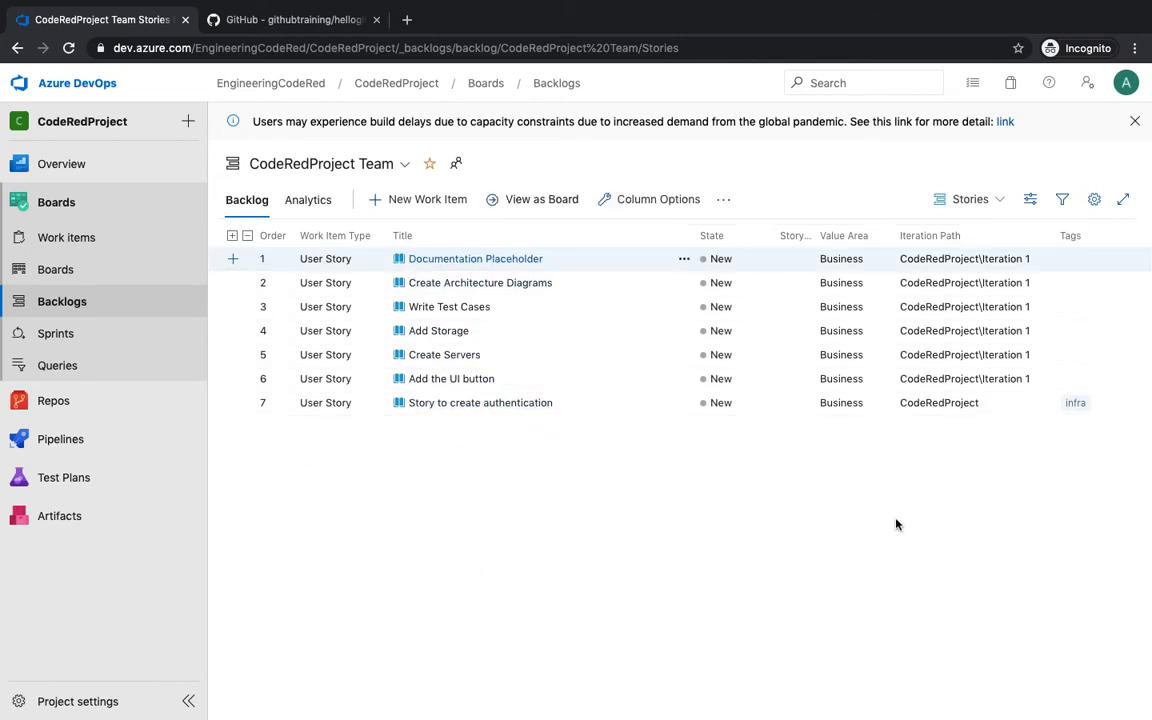
- Reorder the backlog: move "Add the UI button" to third, "Documentation Placeholder" to sixth and "Story to create authentication" to first
click(549, 372)
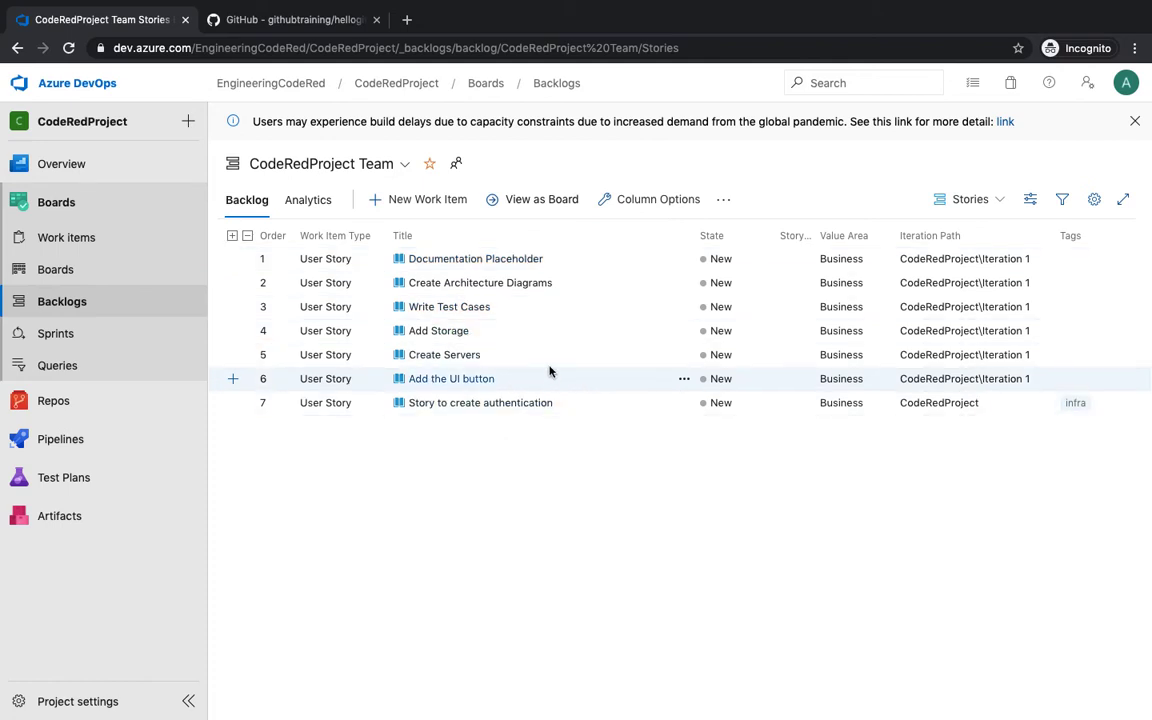
drag(549, 372, 538, 307)
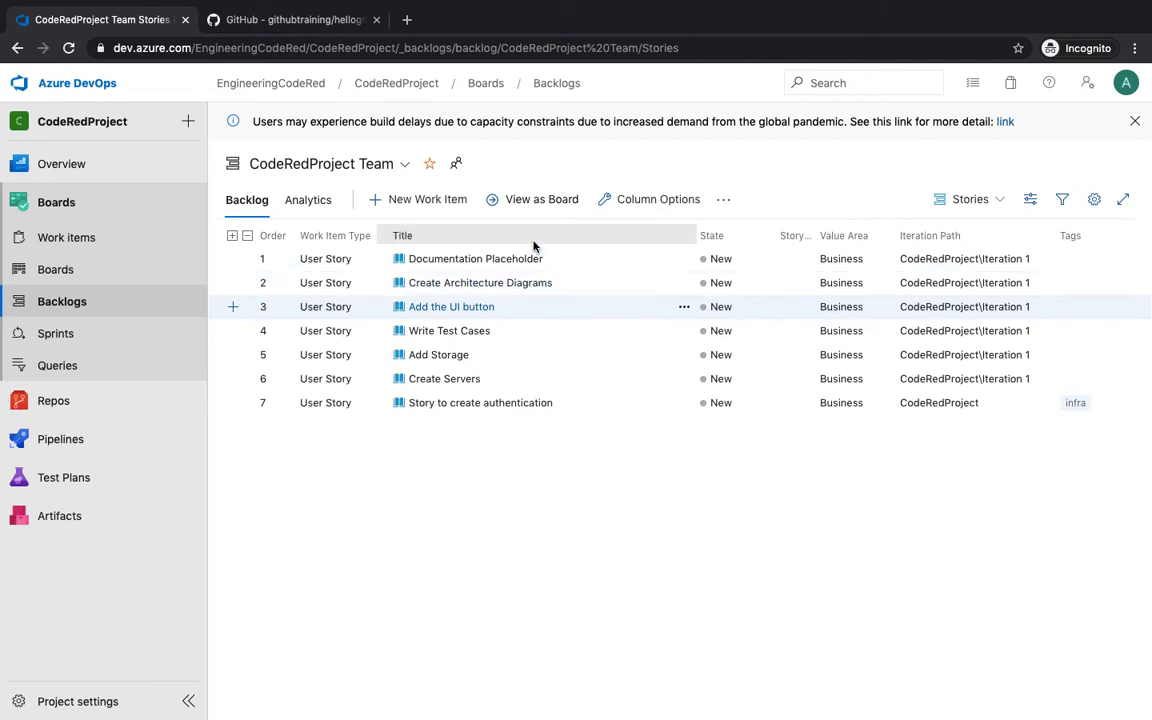
drag(573, 262, 548, 404)
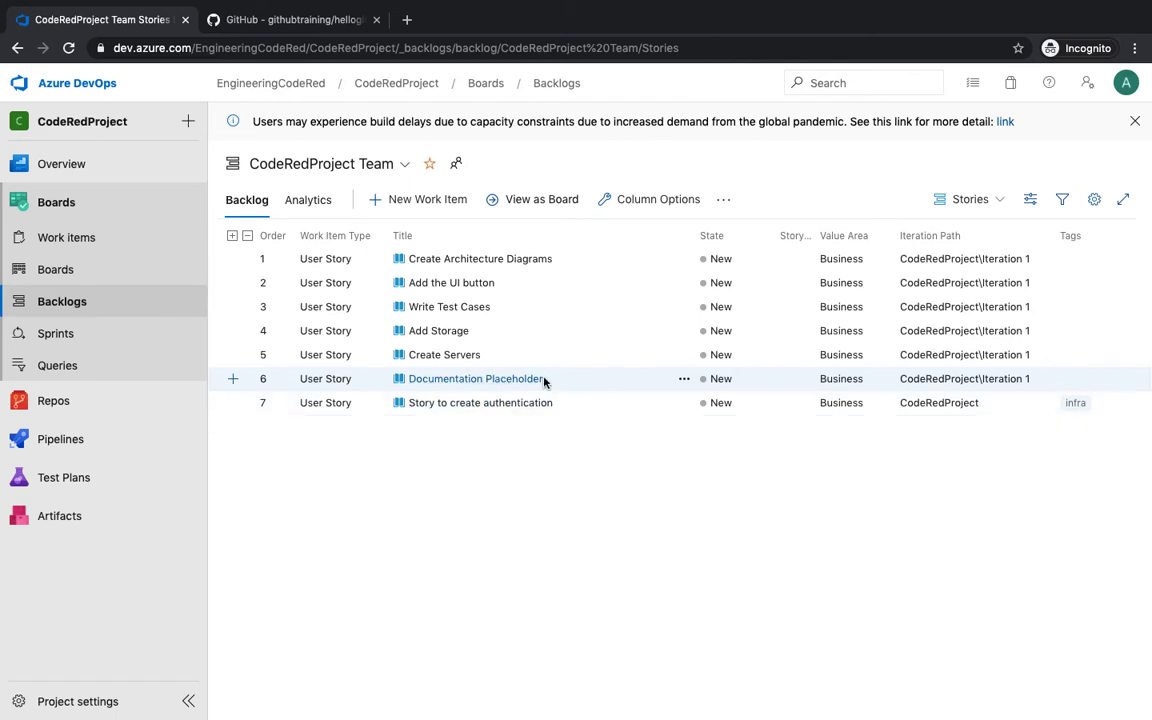
drag(580, 407, 501, 260)
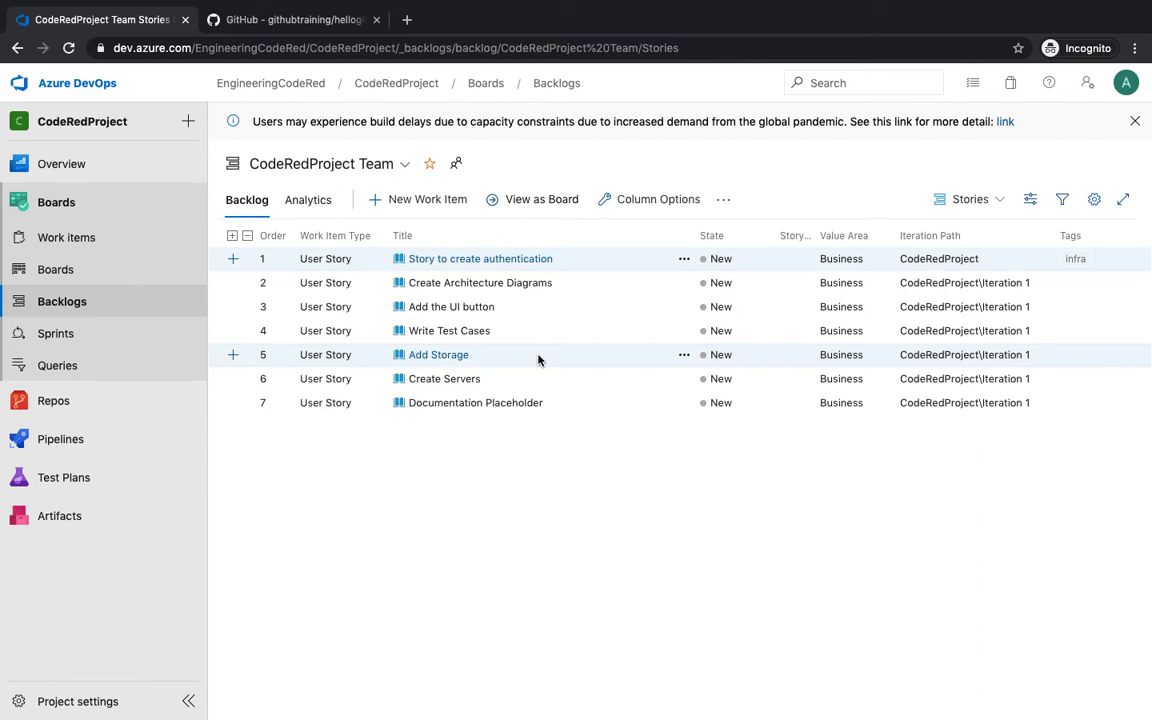
- Open the "Create Architecture Diagrams" story and assign it to the listed team member
click(491, 286)
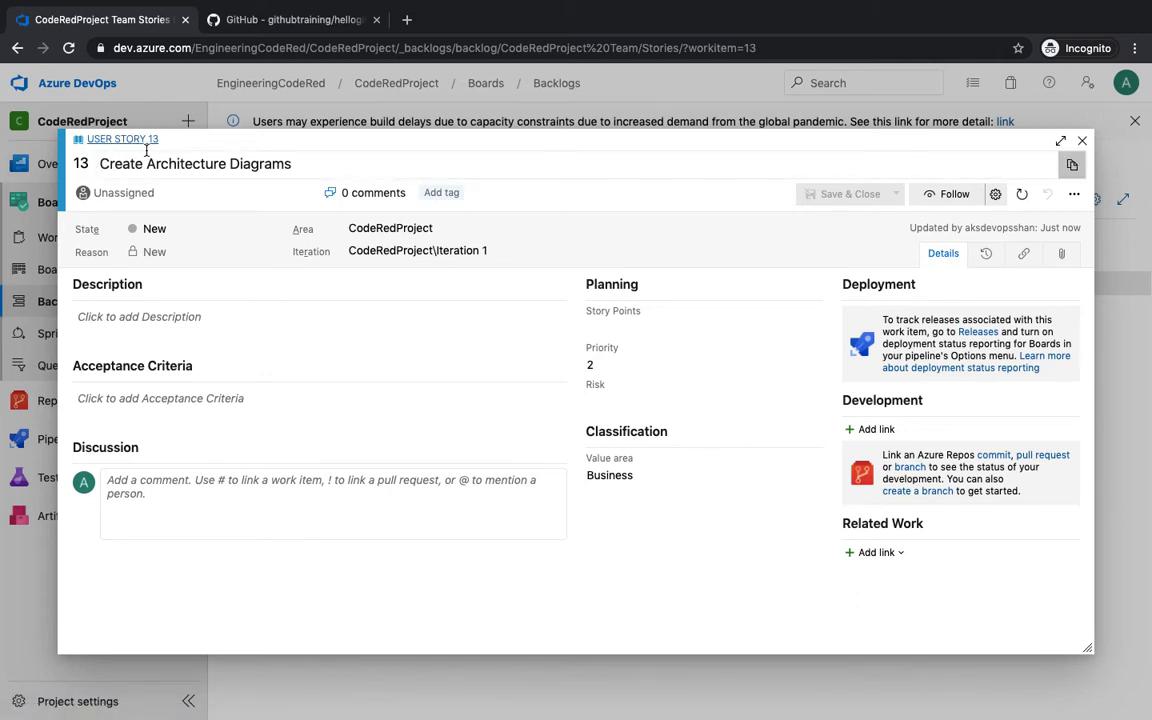
click(148, 168)
key(super+a)
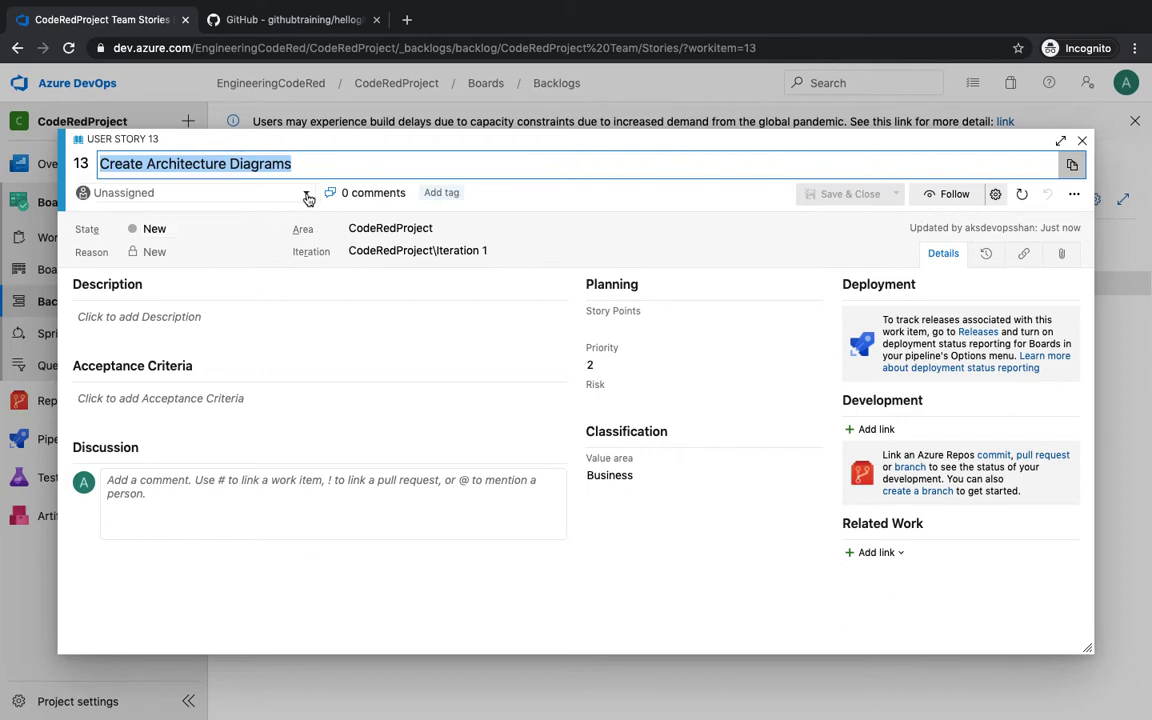
click(308, 198)
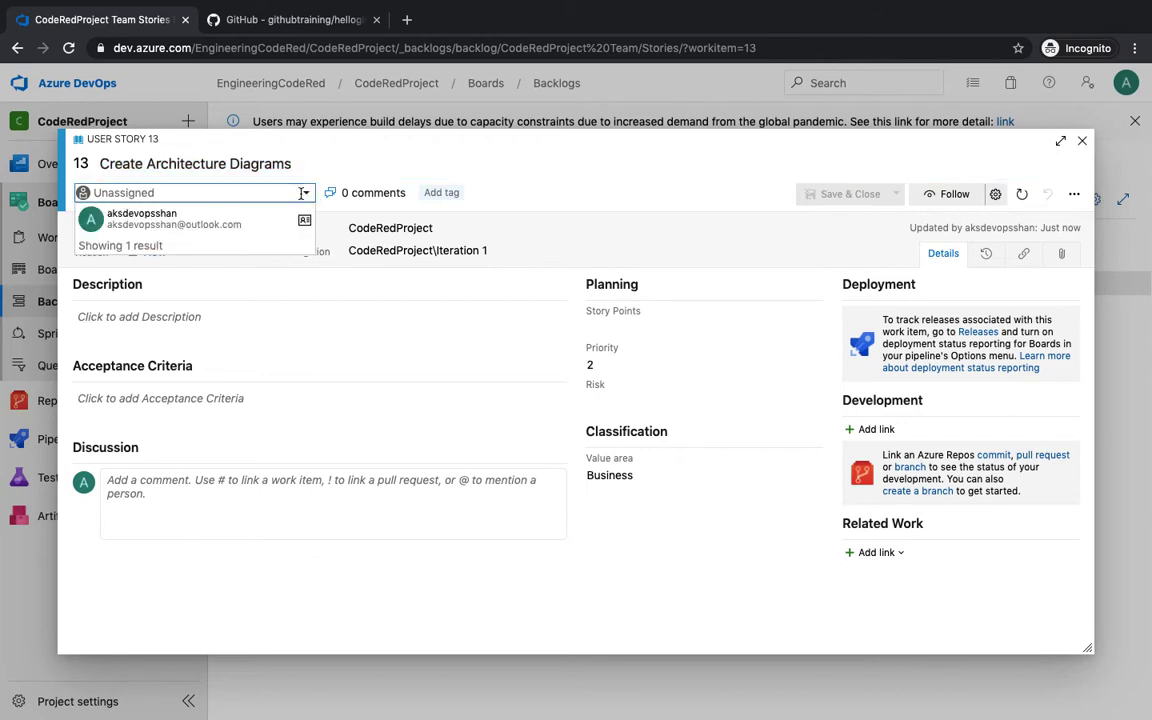
click(190, 218)
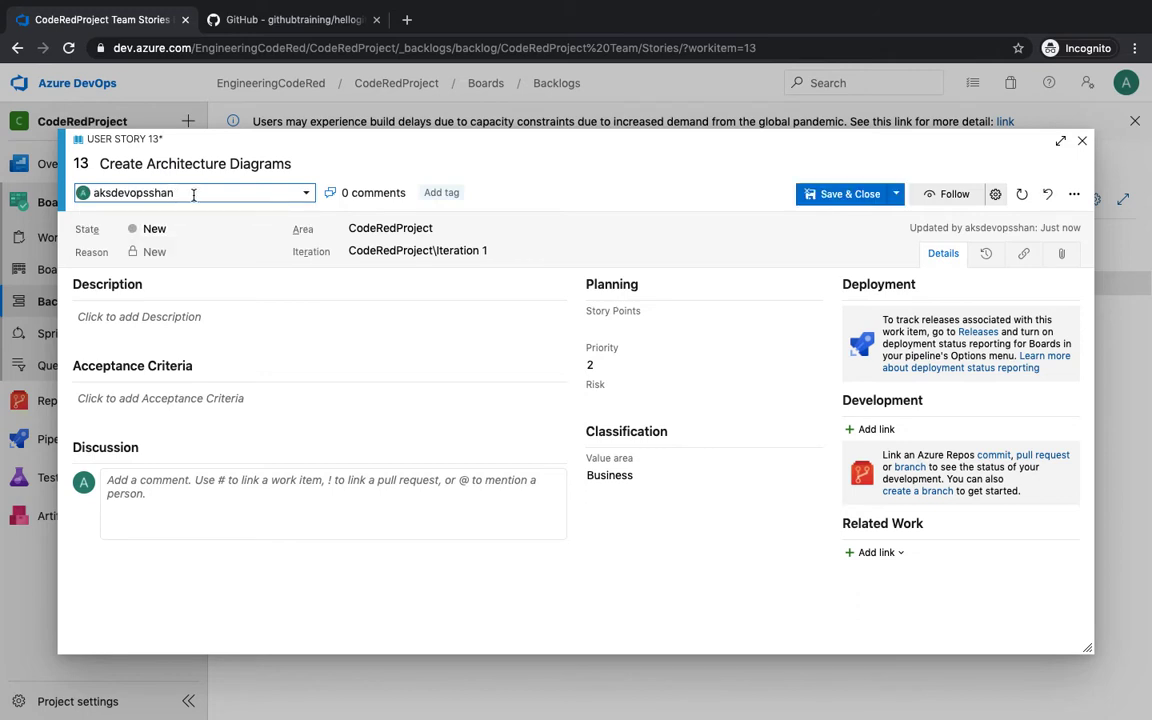
click(193, 194)
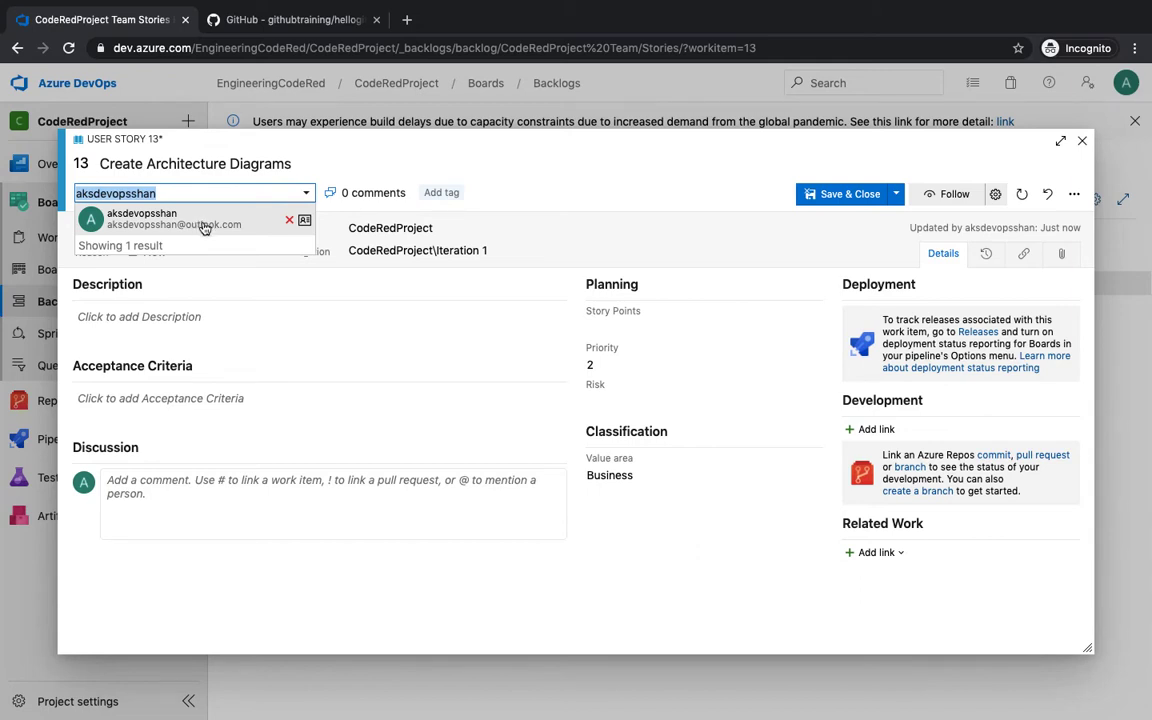
click(203, 226)
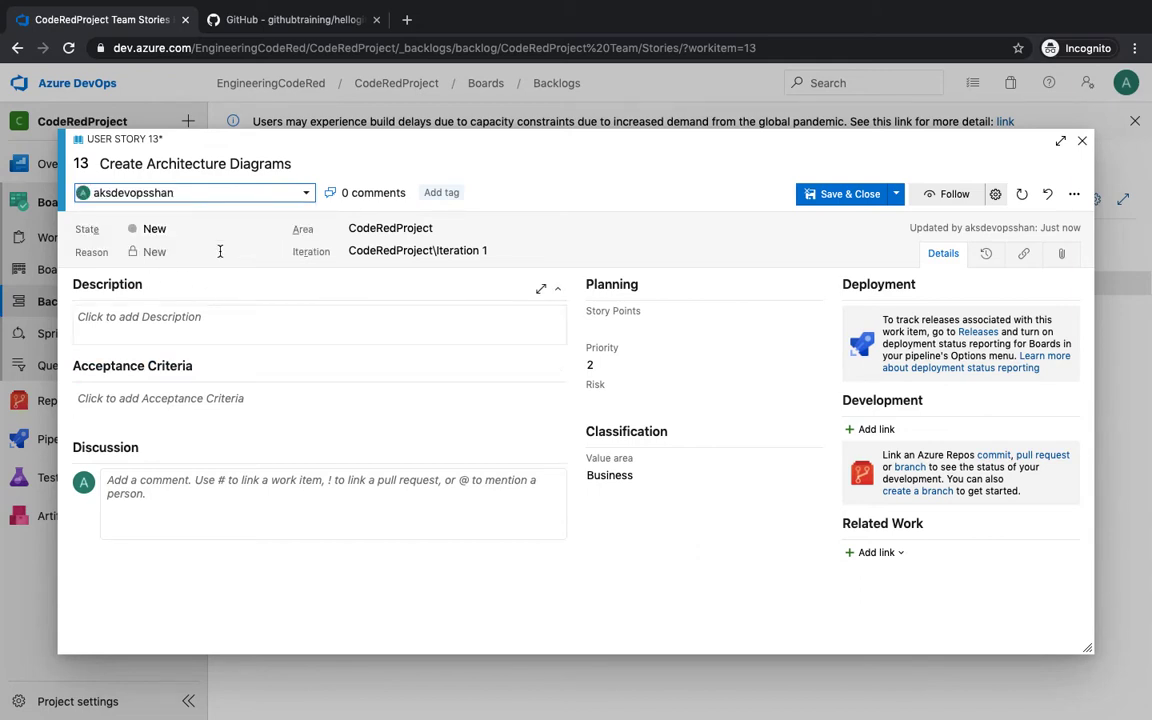
- Add the tag "architechture" to the "Create Architecture Diagrams" story
click(442, 194)
text(a)
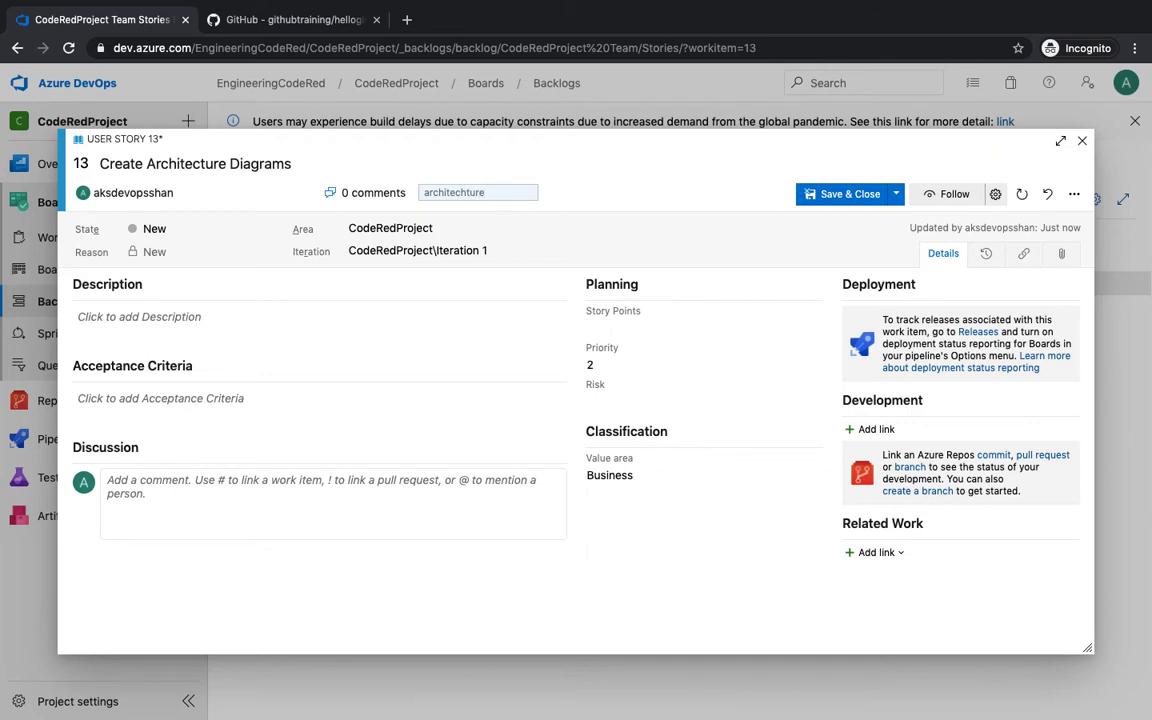
text(rchitechture)
key(Return)
click(697, 151)
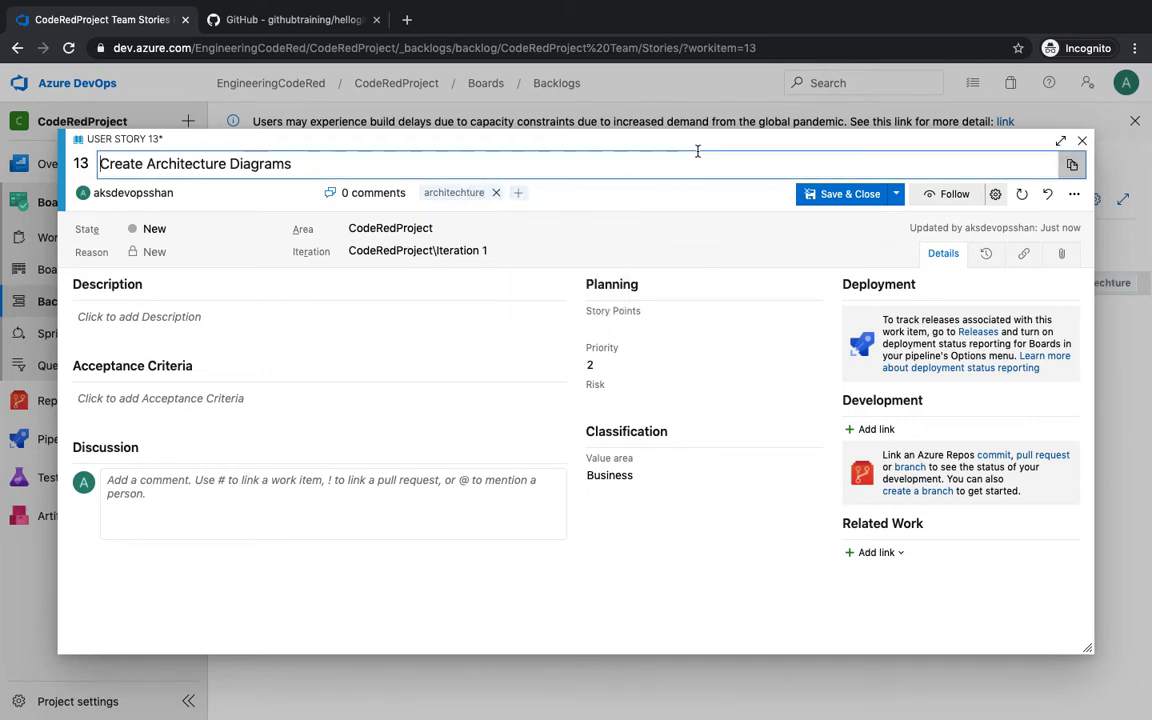
- Fill in the story's description with "This story is for architecture", correcting the spelling of the last word
click(232, 320)
text(This s)
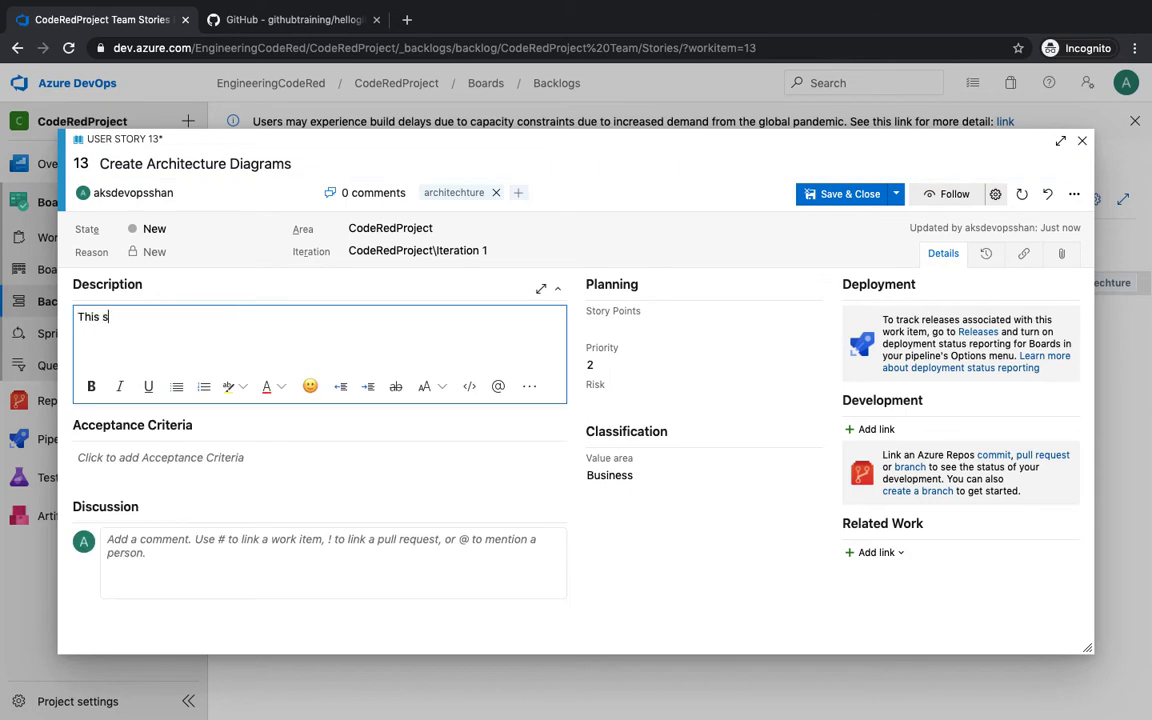
text(tory is for architechture)
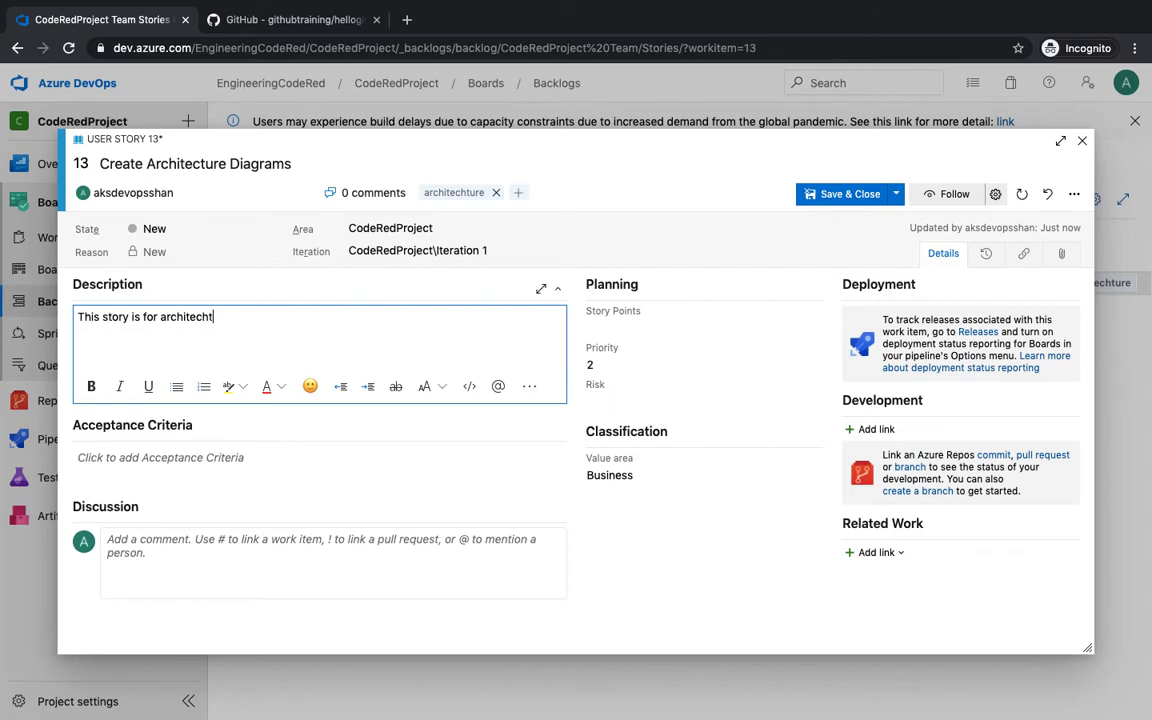
click(280, 454)
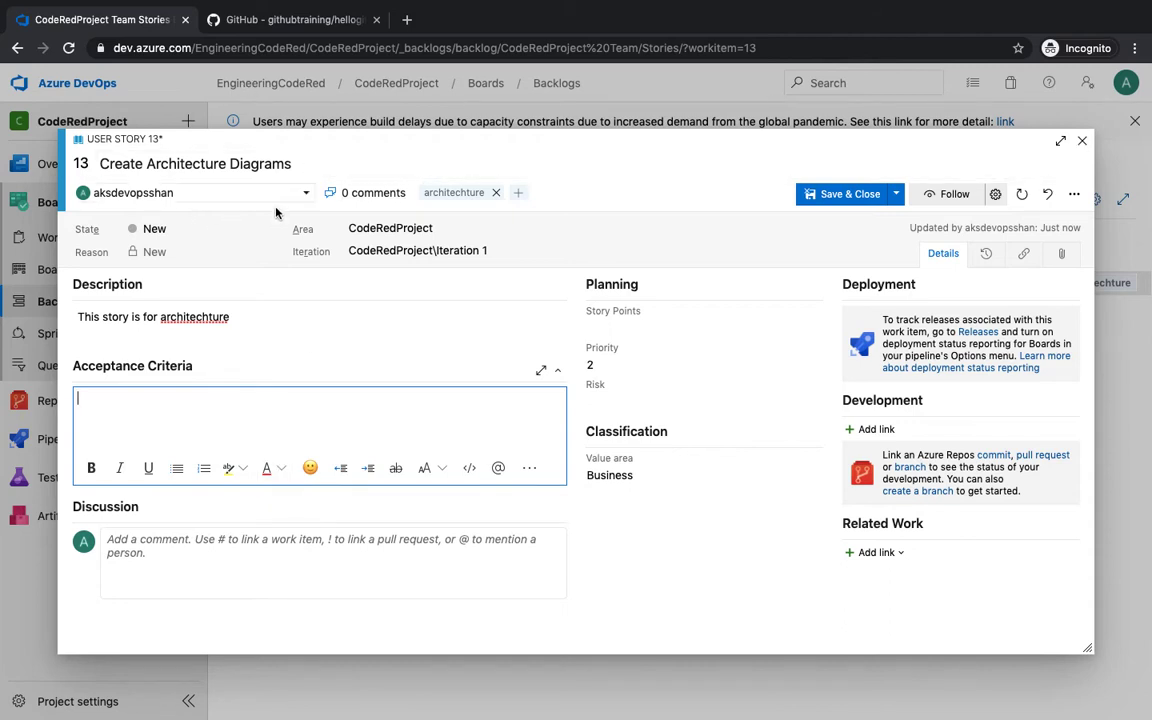
right_click(211, 317)
click(262, 326)
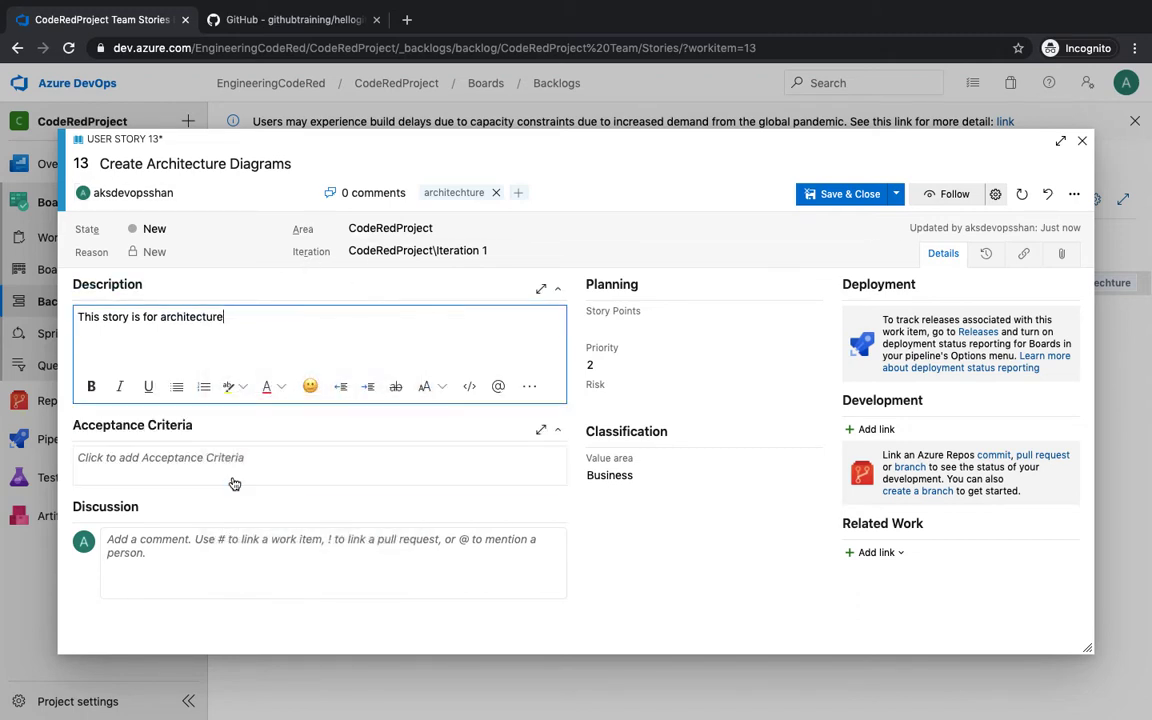
- Fill in the story's acceptance criteria with two lines: "Architecture diagram is QA'd and approved by PO" and "it is uploaded into sharepoint"
click(212, 452)
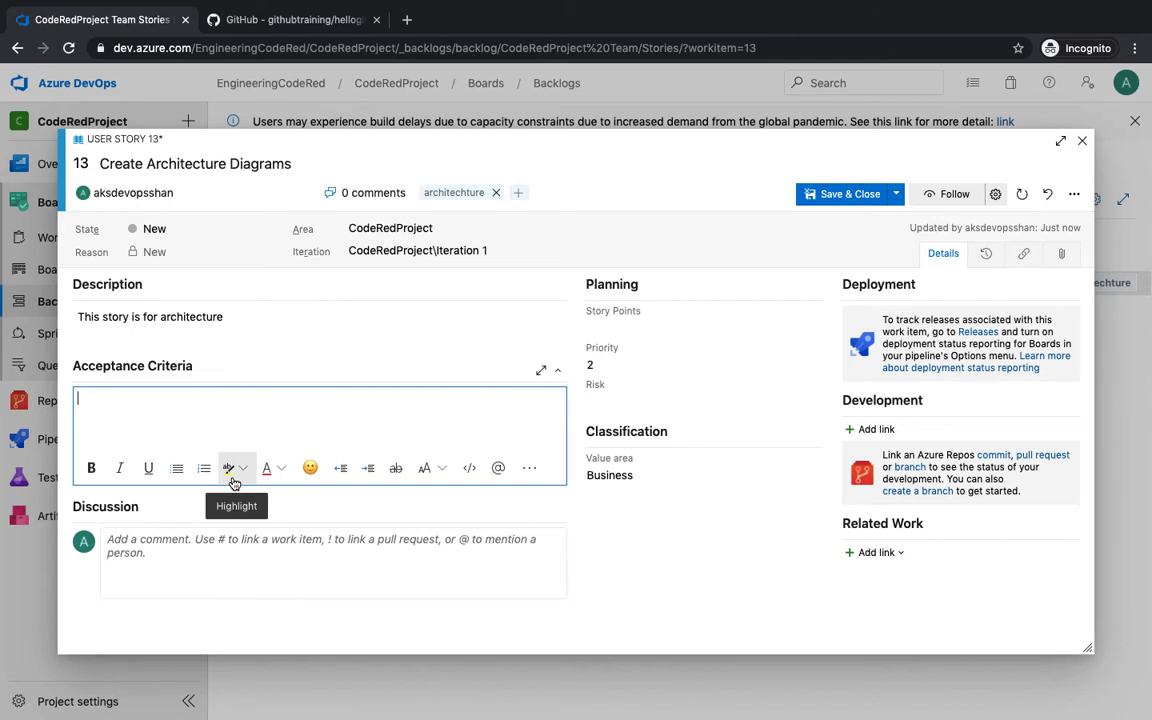
text(Arch)
text(ite)
text(cut)
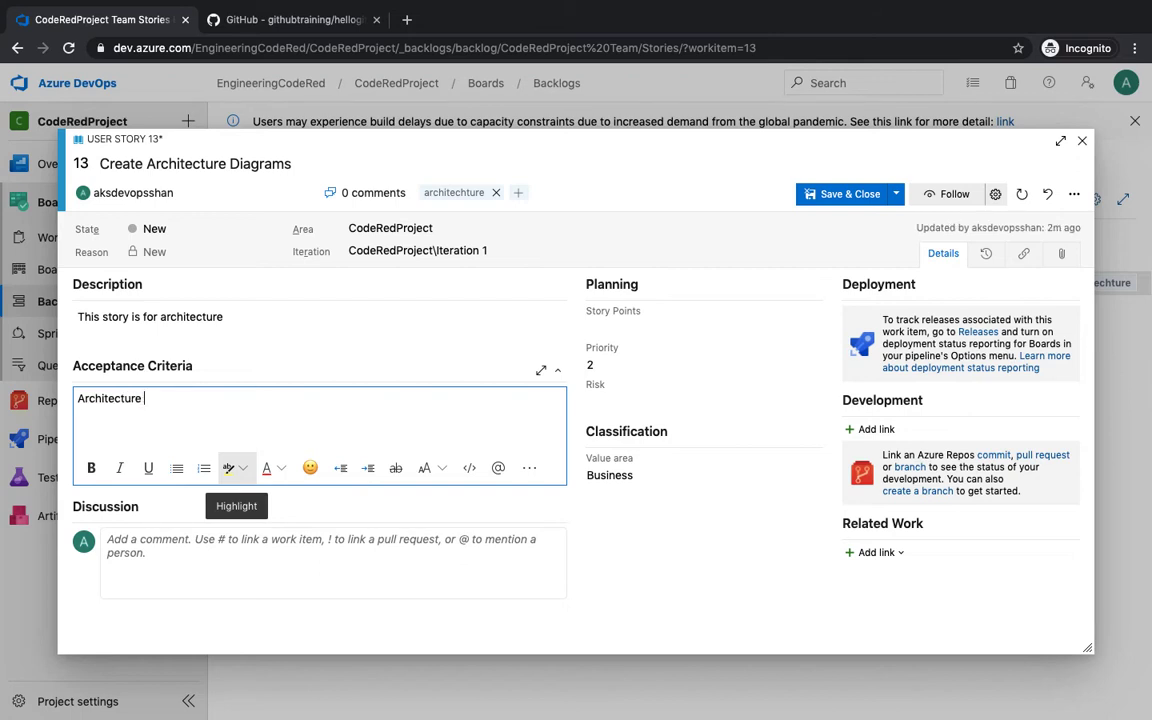
text(diasgram is QA'd a)
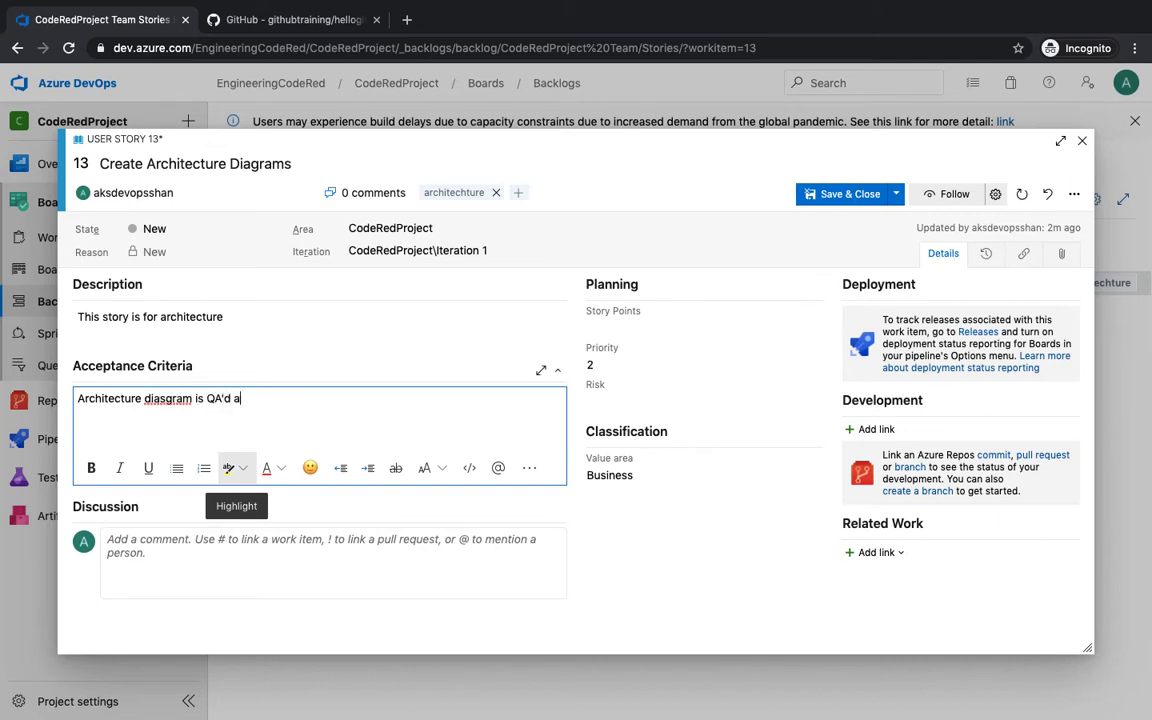
text(nd approved by PO)
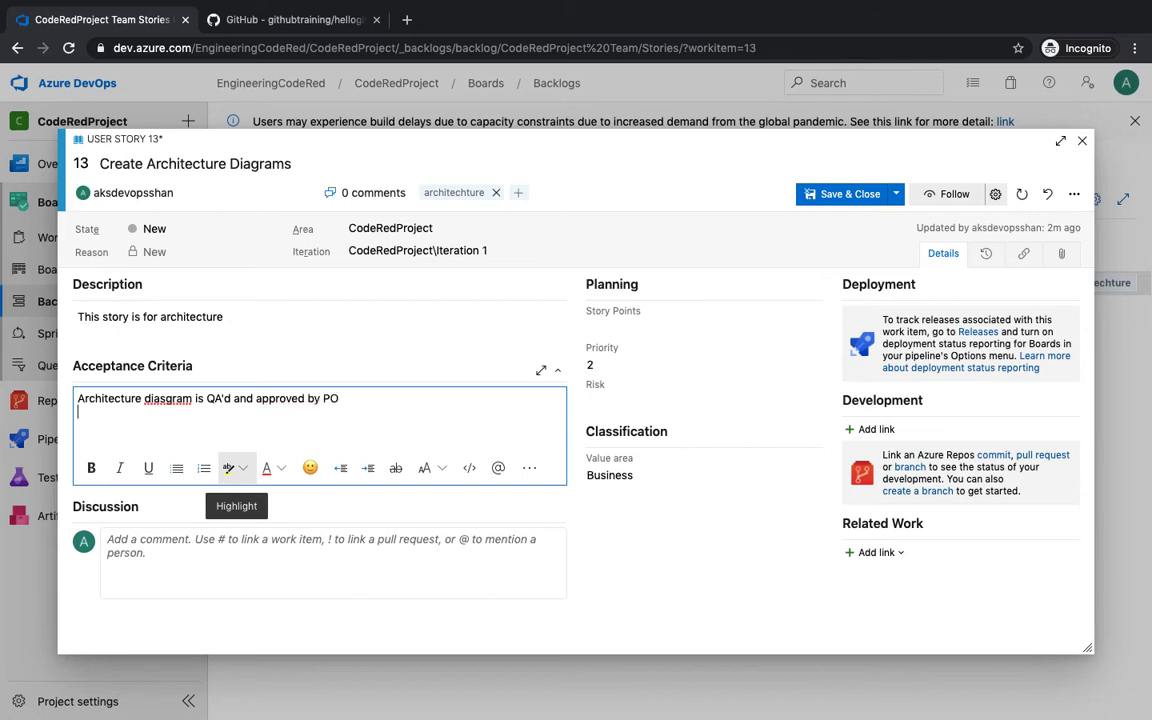
text(ploaded into sharepoint)
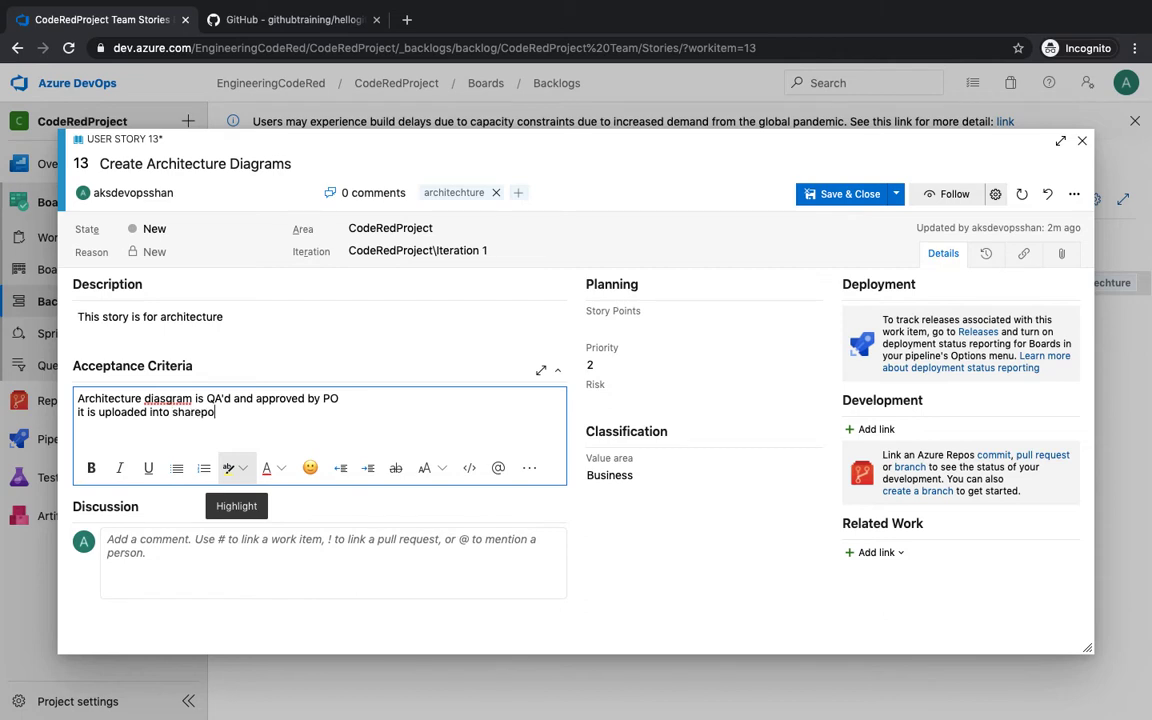
right_click(174, 399)
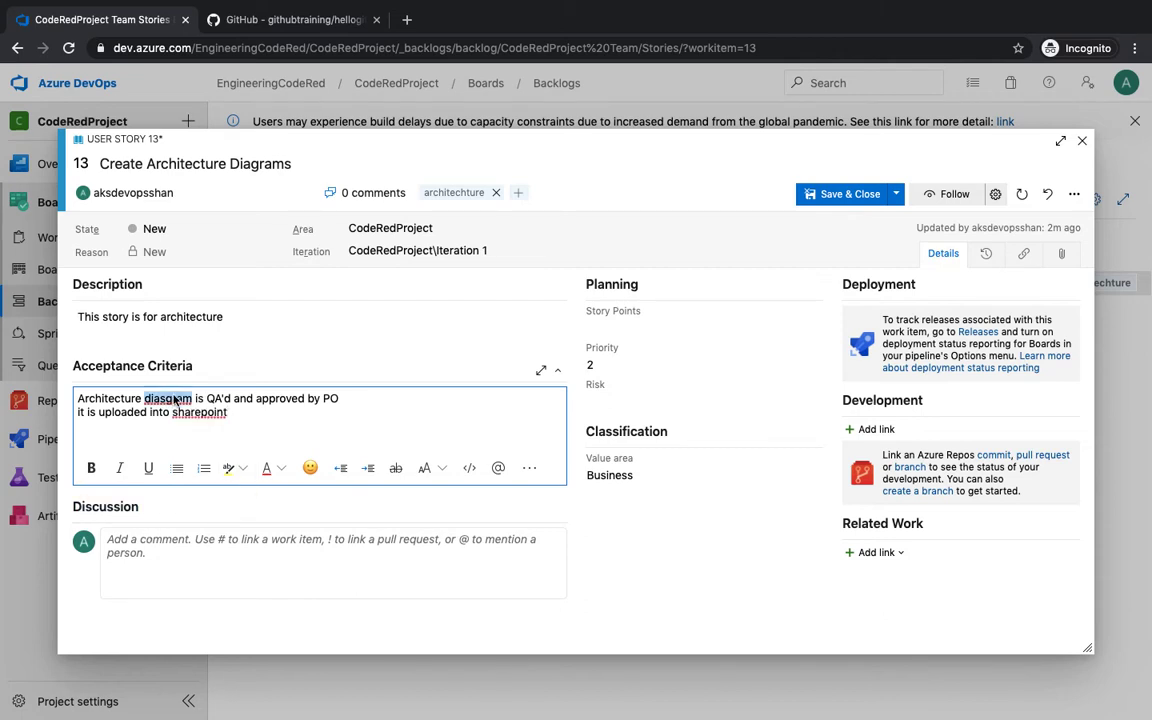
key(Escape)
text(digram)
text(a)
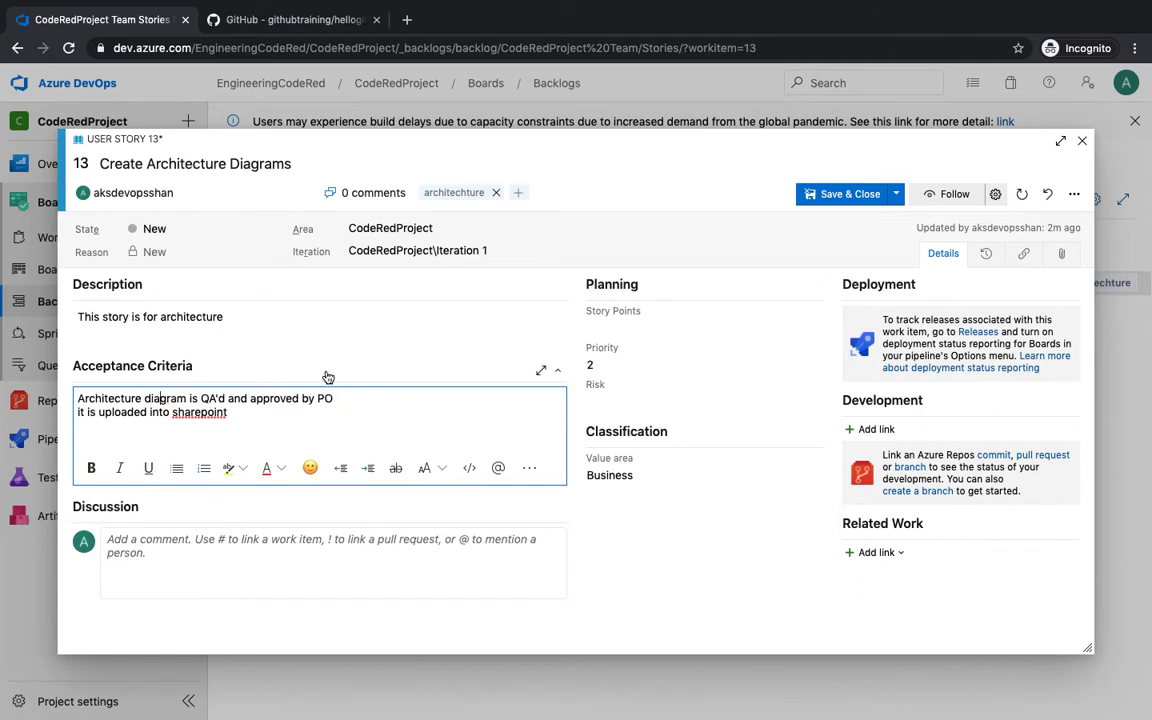
- Write a discussion comment on the story that mentions the listed team member and says "please start working on this."
click(290, 565)
text(@)
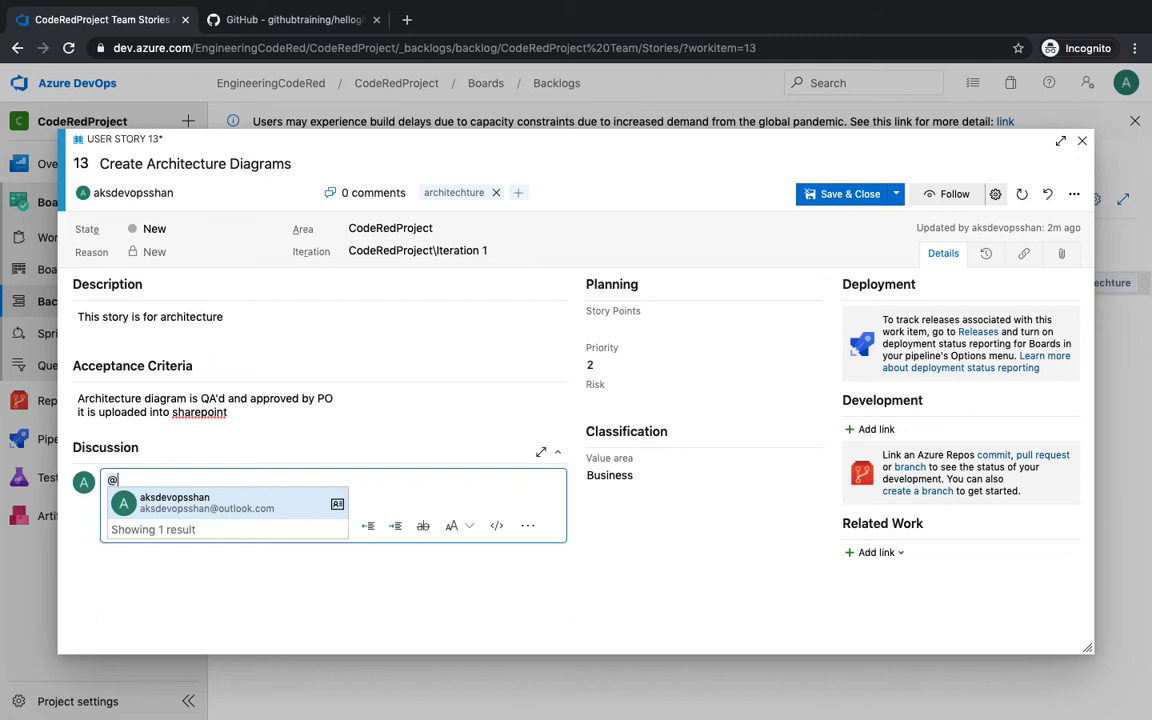
key(Return)
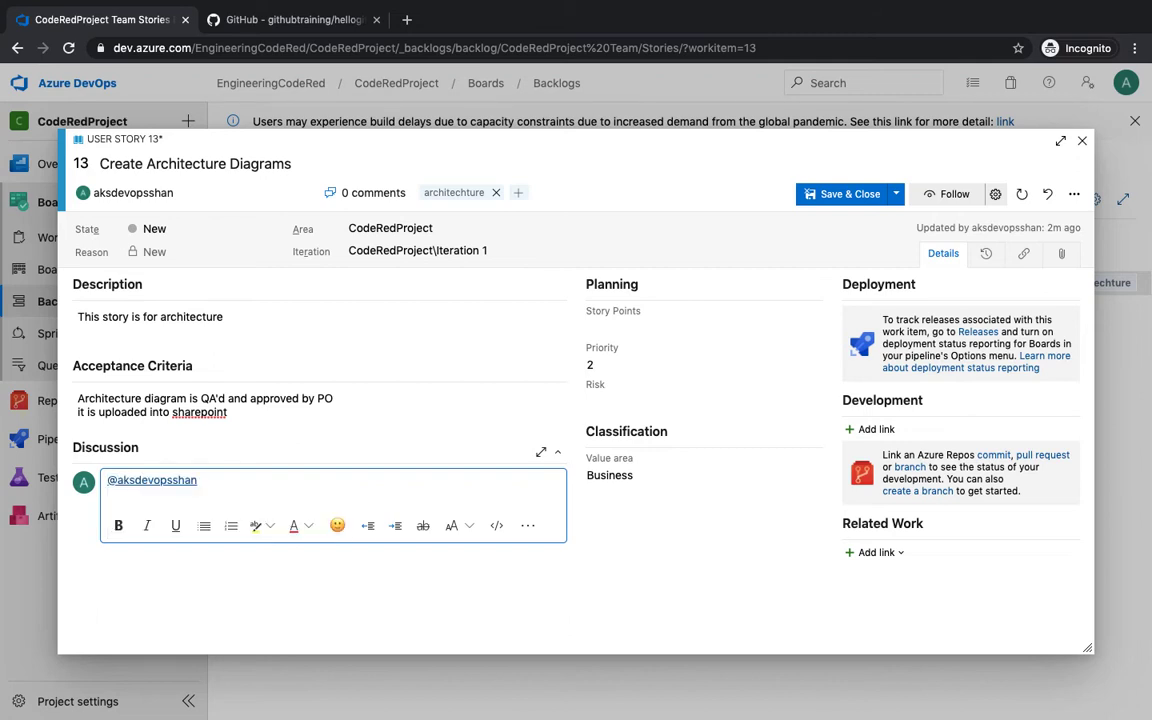
text(please start working on this.)
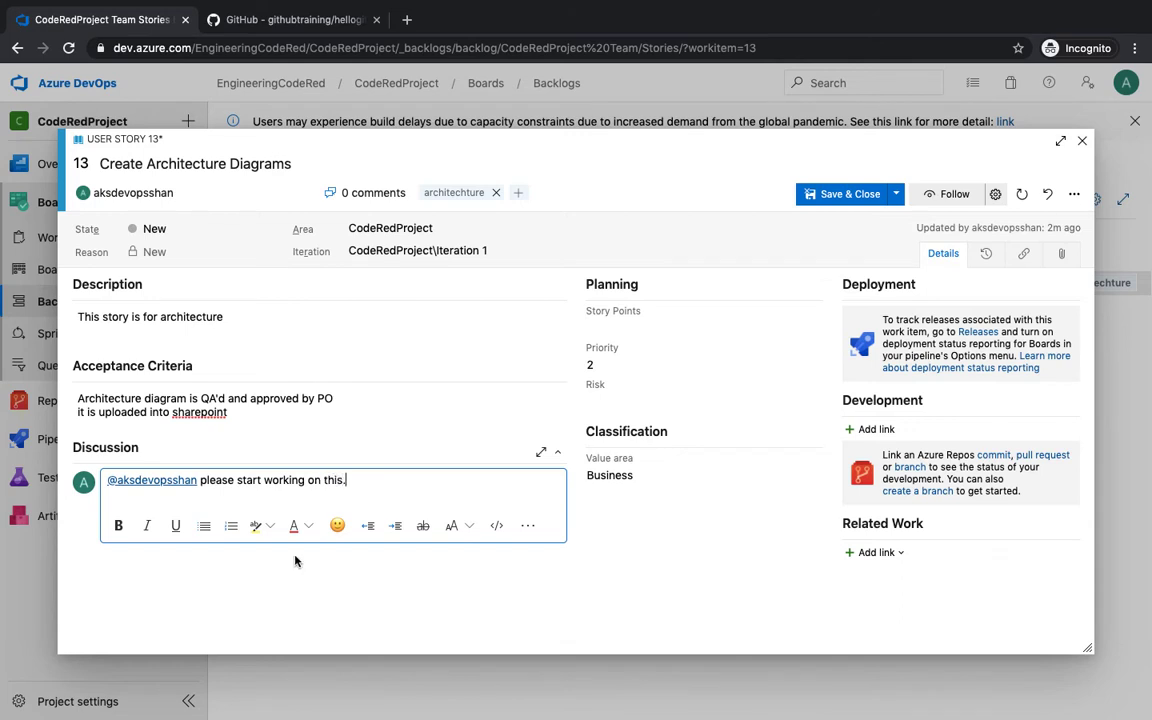
- Set the story's priority to 3 and its story points to 2
click(697, 318)
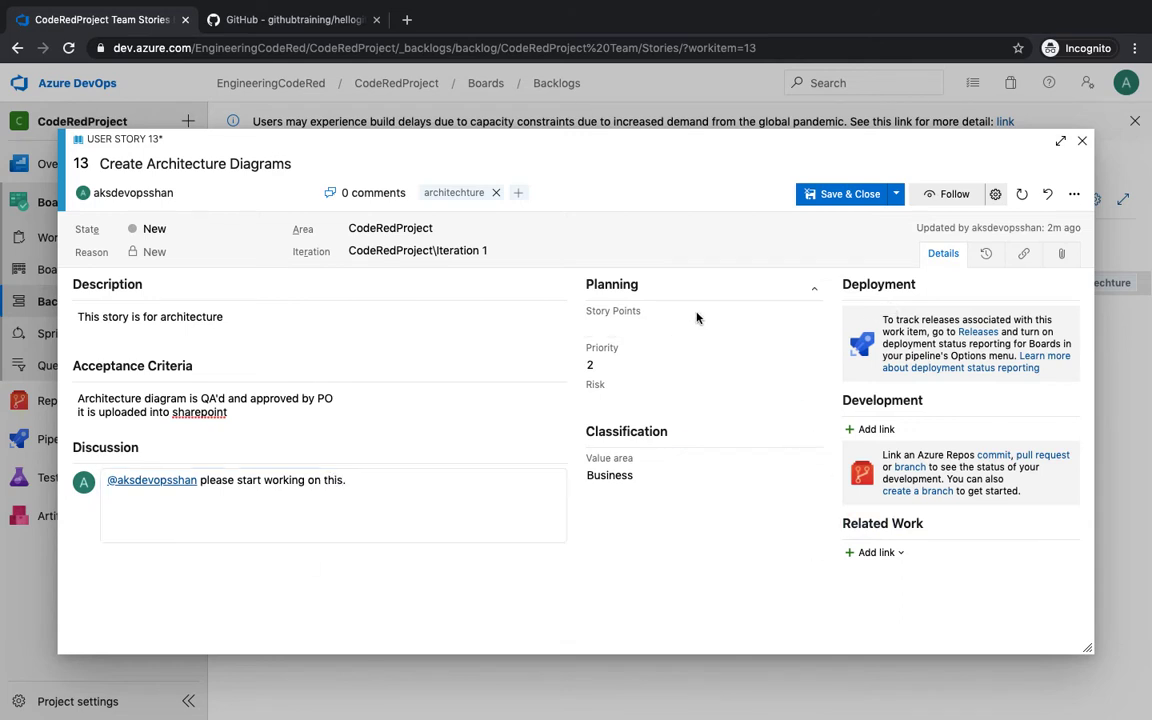
click(648, 367)
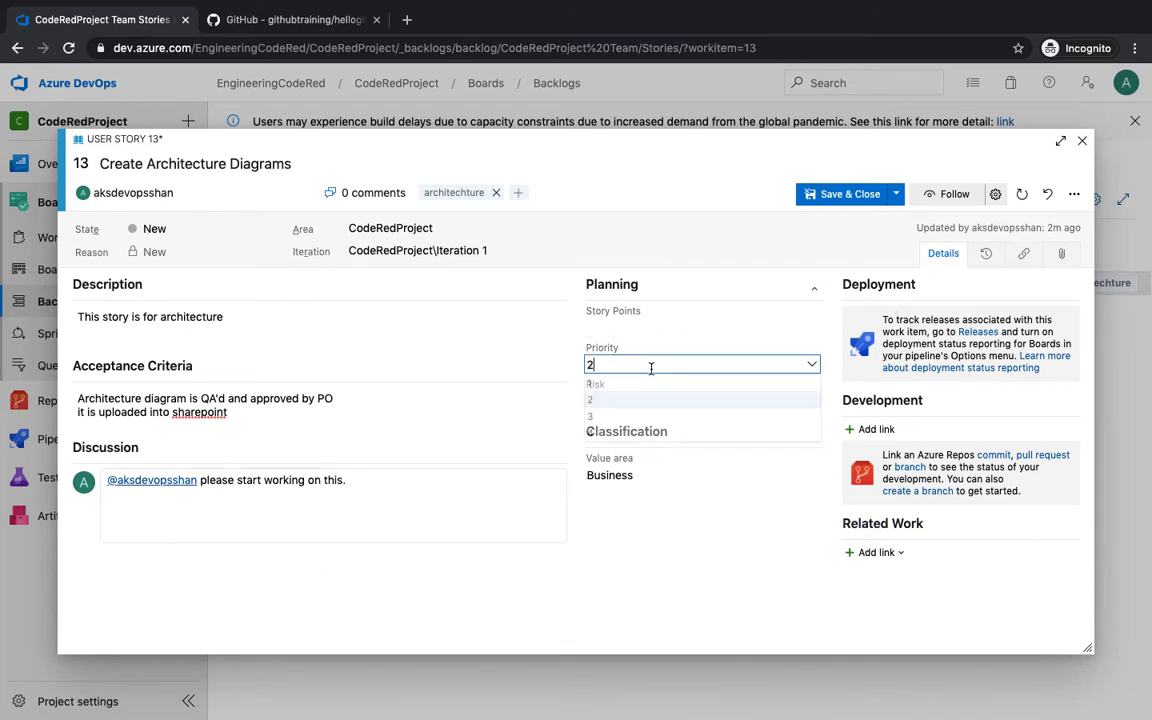
click(808, 364)
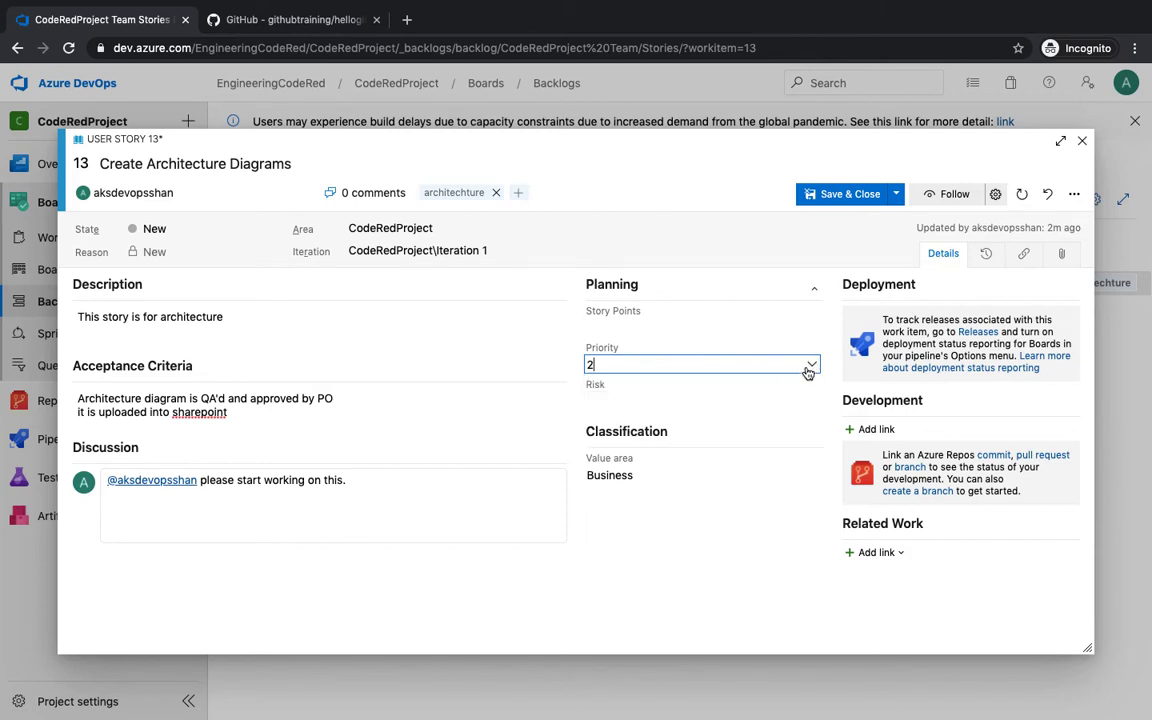
click(808, 366)
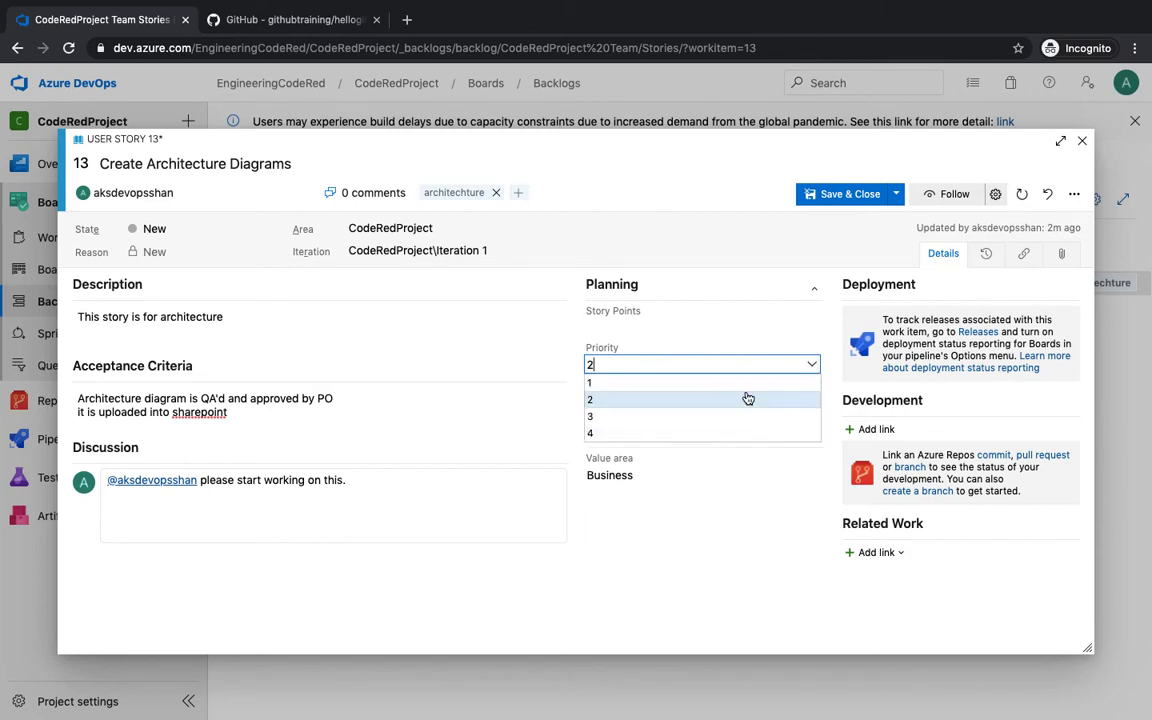
click(671, 418)
click(730, 316)
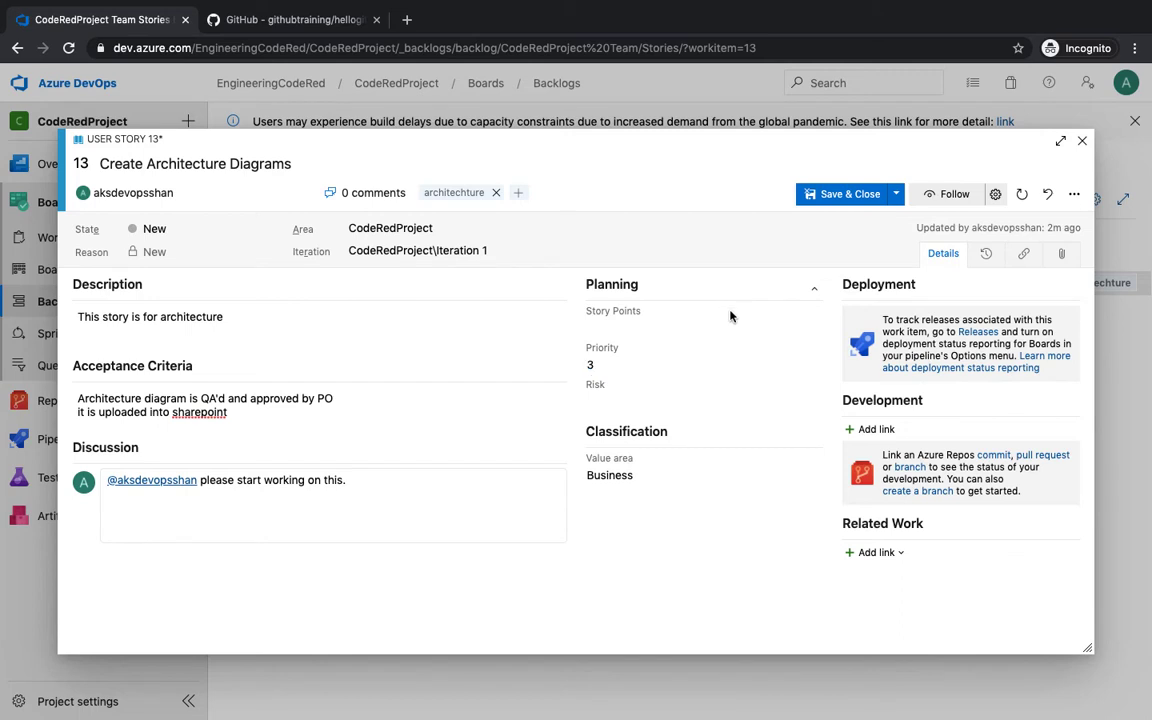
click(618, 316)
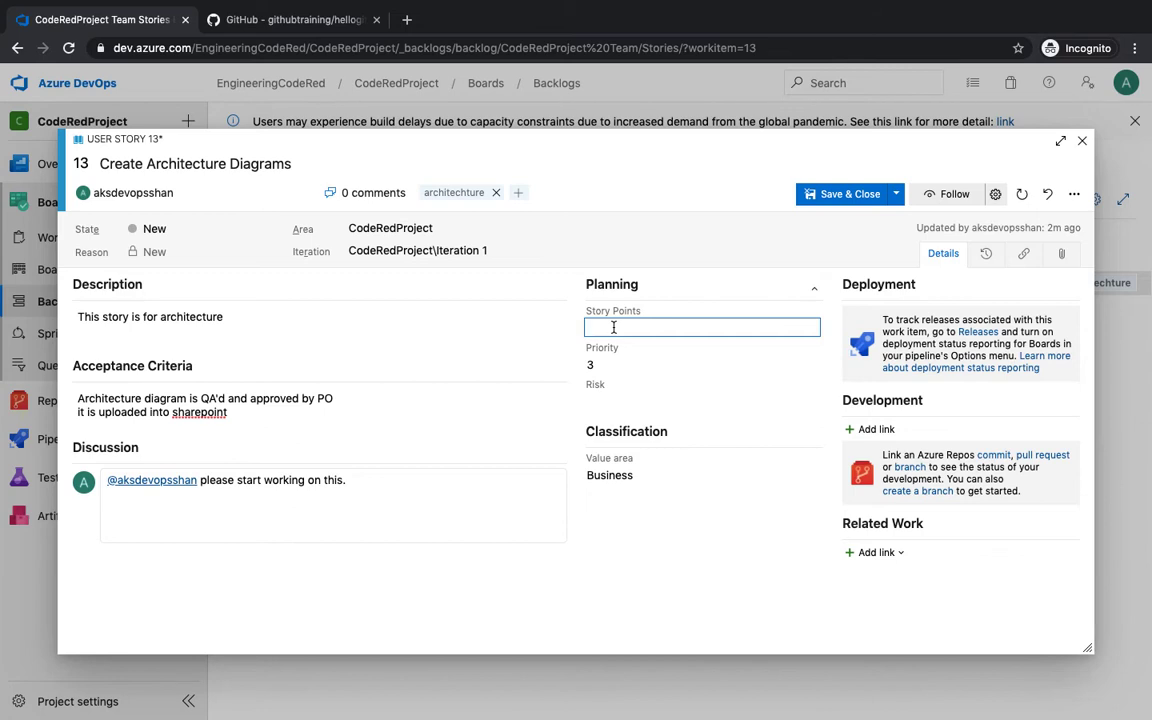
text(2)
- Link a new child work item of type Task titled "Task1" to the story and save the task
click(984, 254)
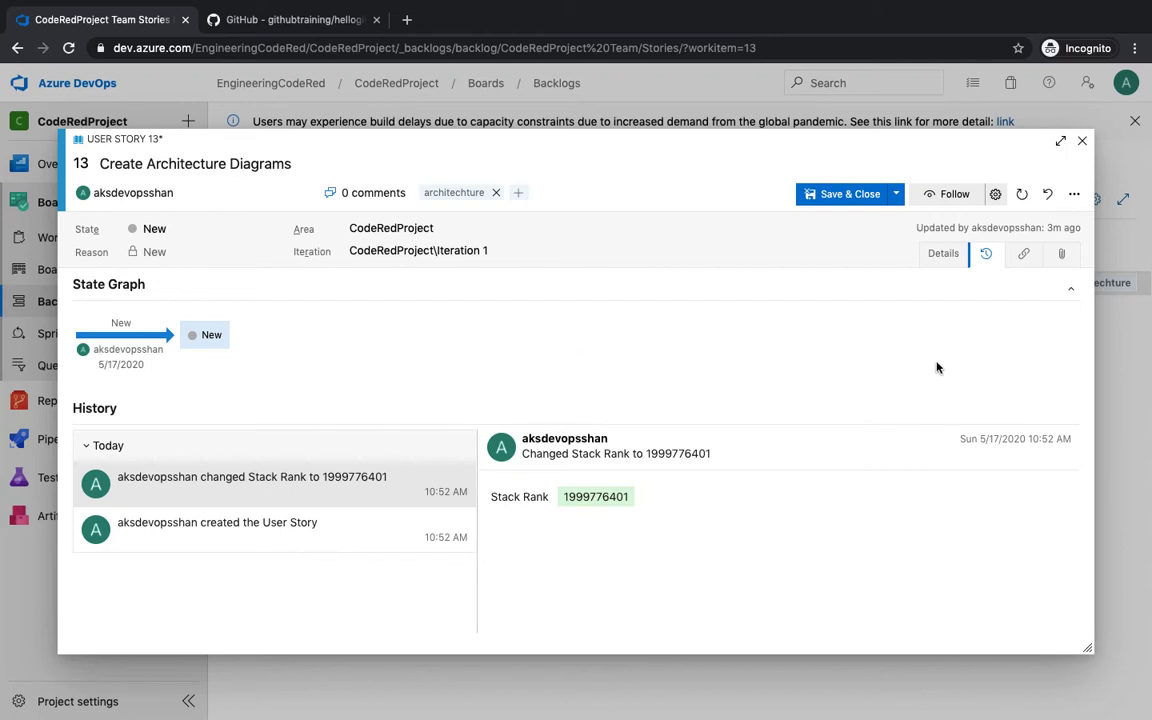
click(1023, 254)
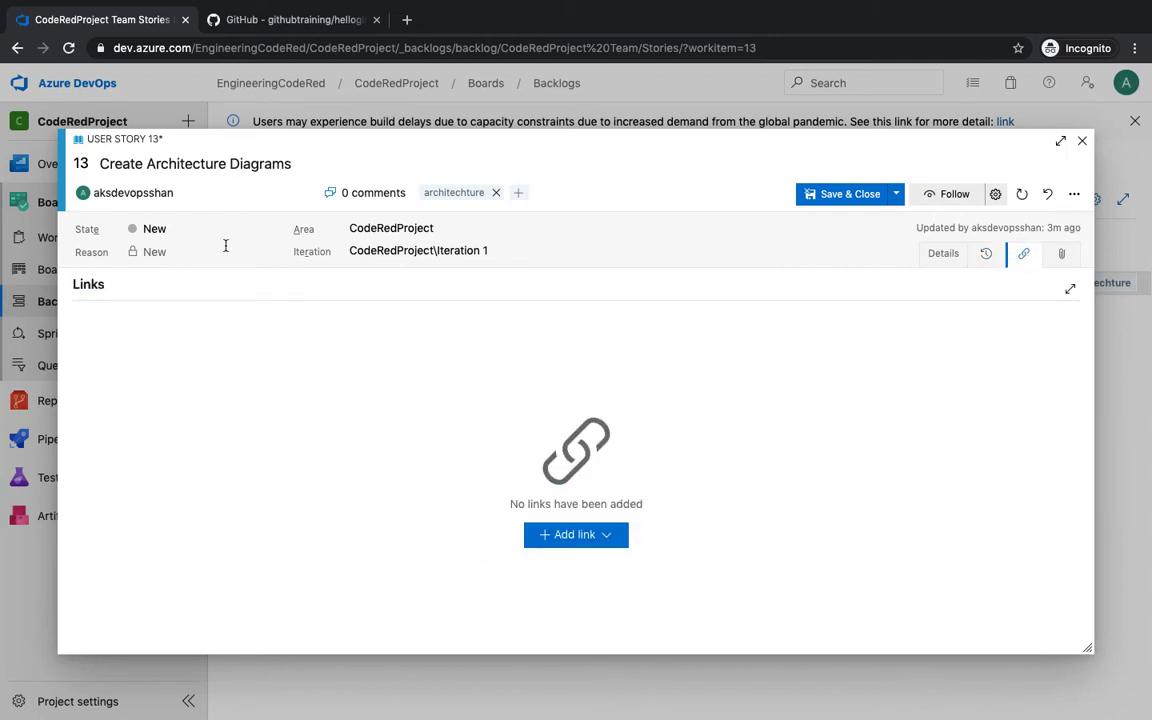
click(617, 544)
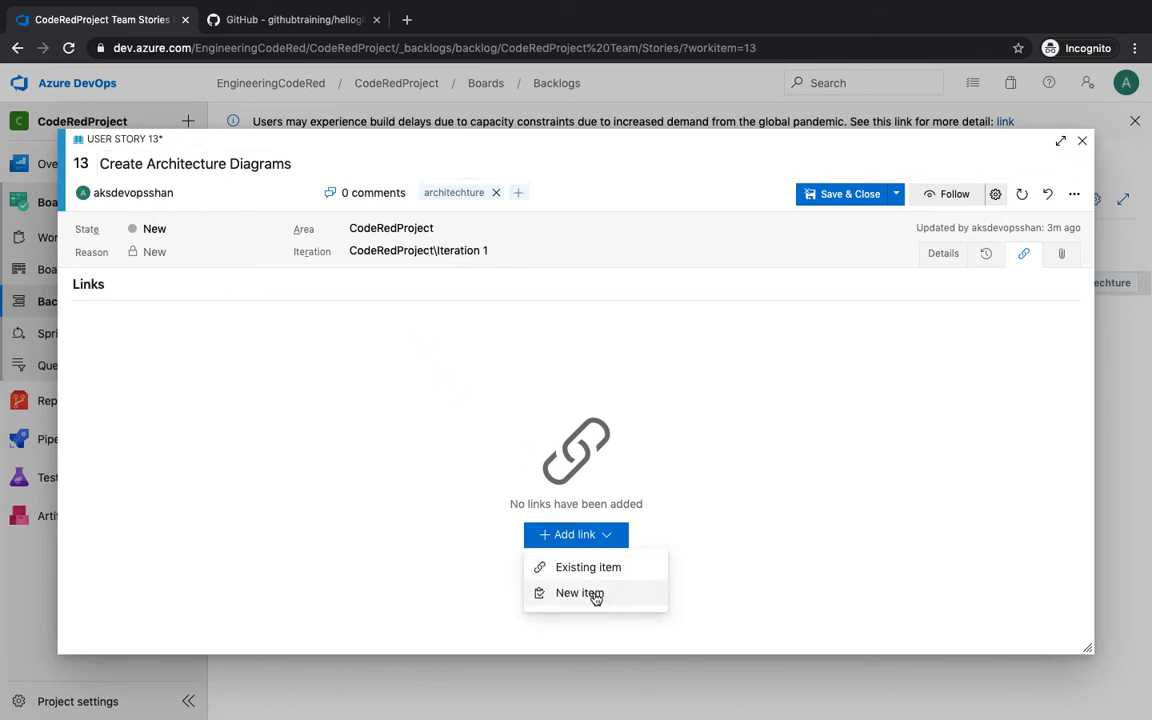
click(594, 594)
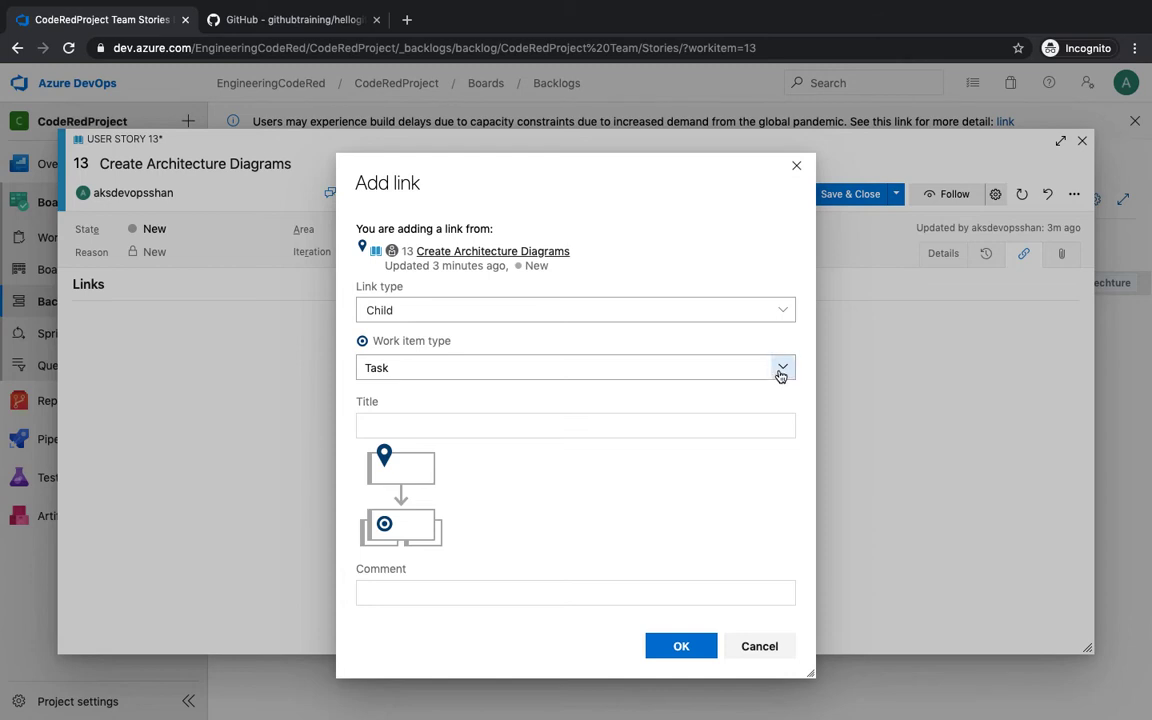
click(720, 430)
text(Task1)
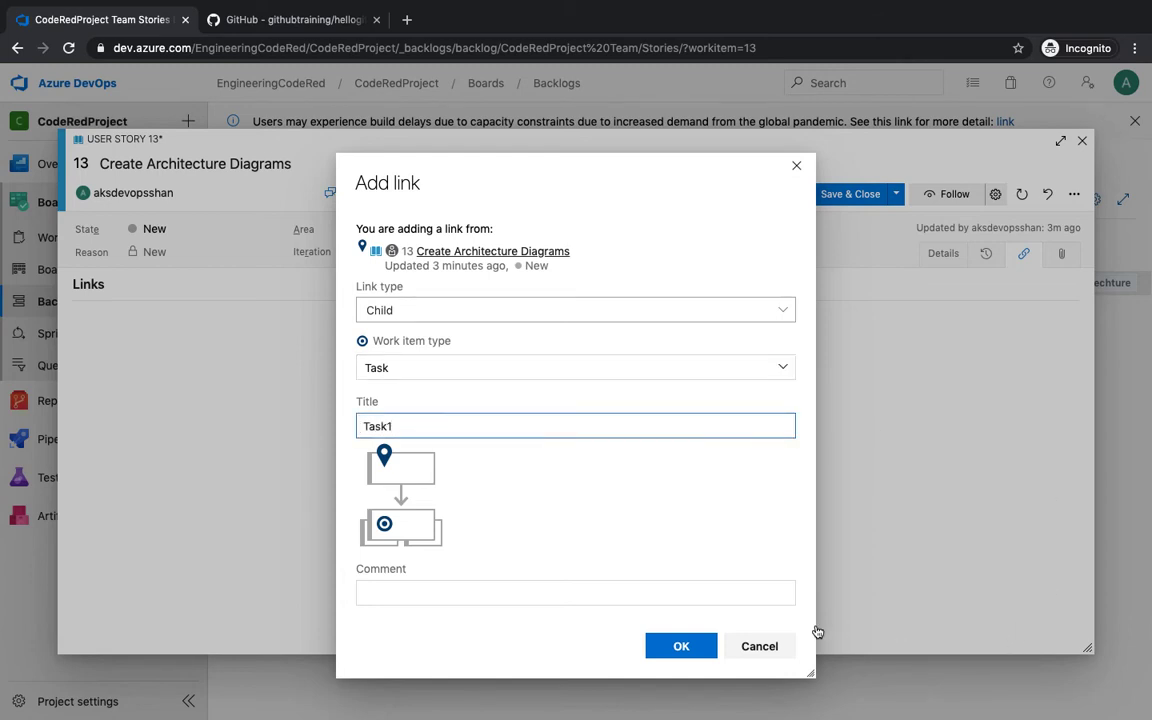
click(681, 646)
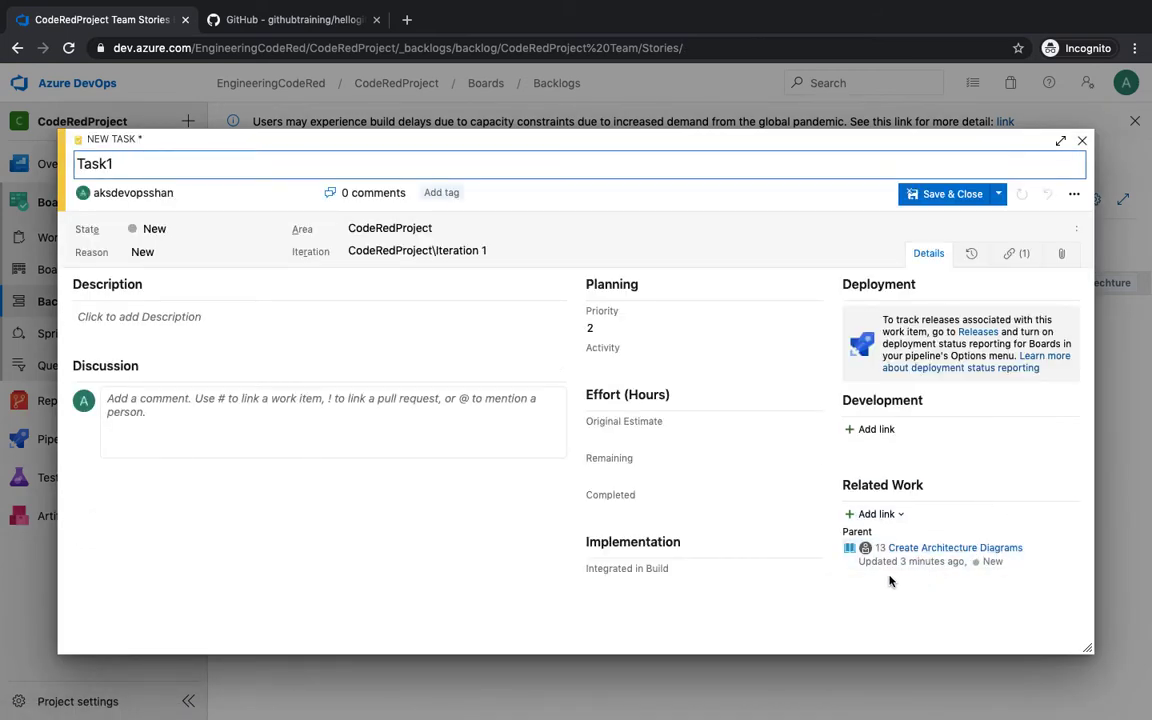
click(913, 194)
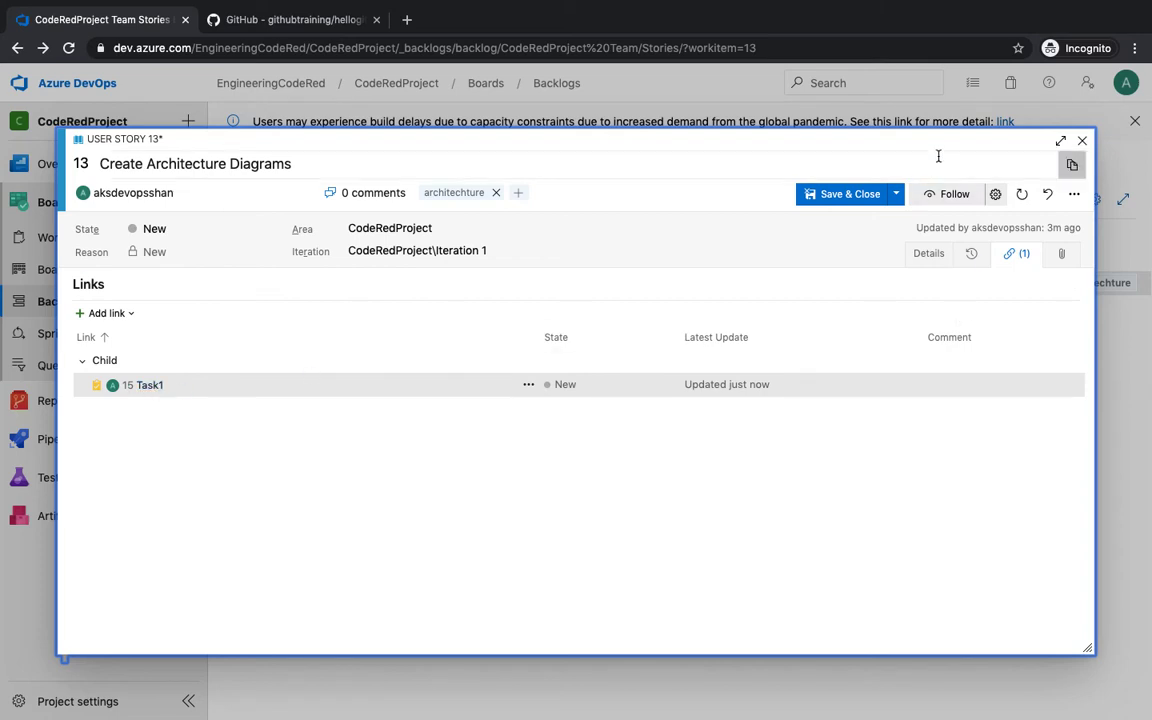
- View the attachments of the "Create Architecture Diagrams" story, and save and close the story
click(1063, 255)
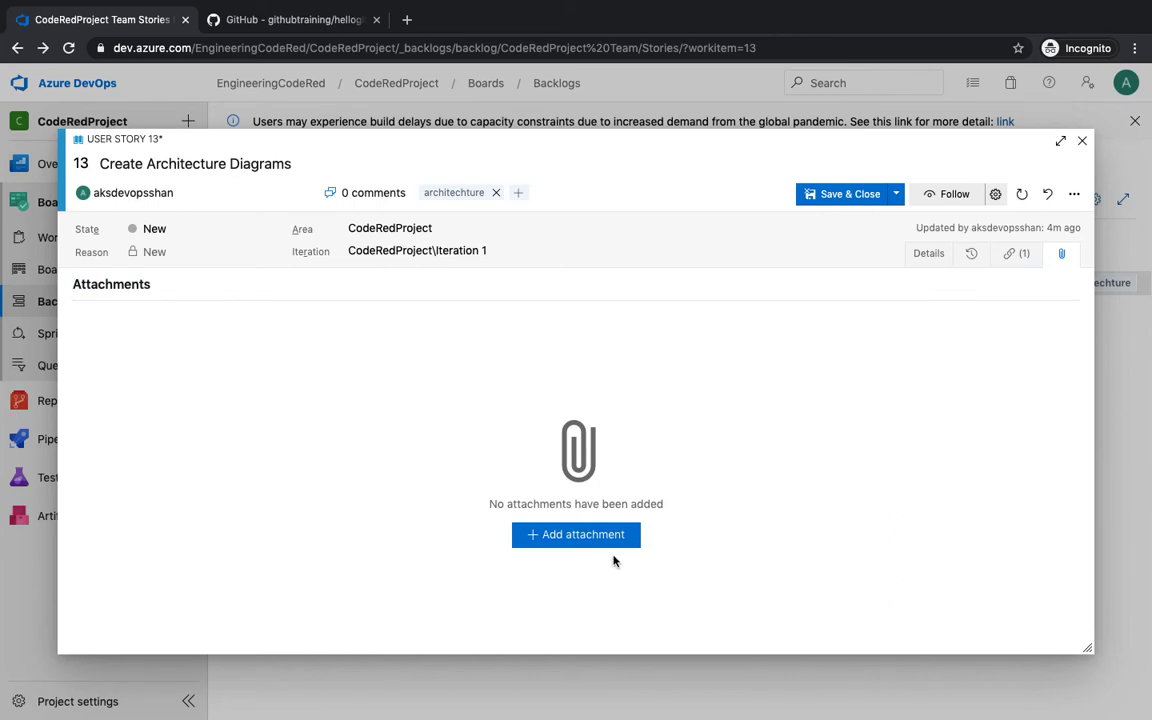
click(846, 196)
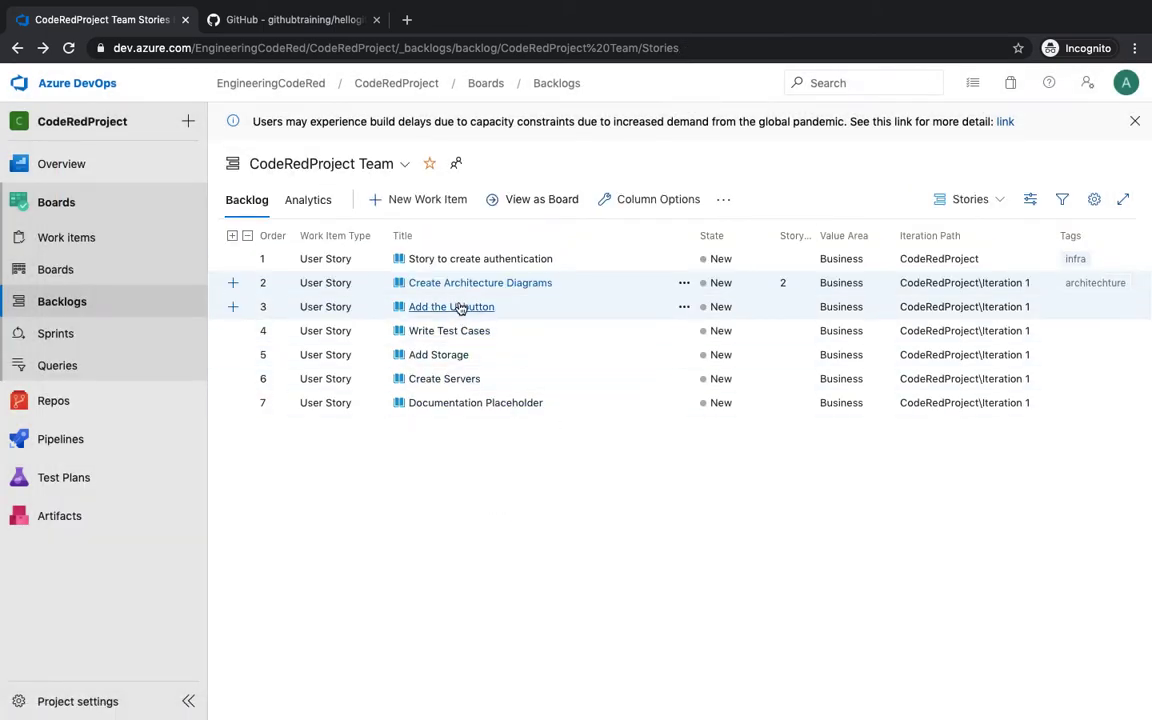
- Add the tags "UI" and "architechture" to the "Add the UI button" story and save it
click(456, 306)
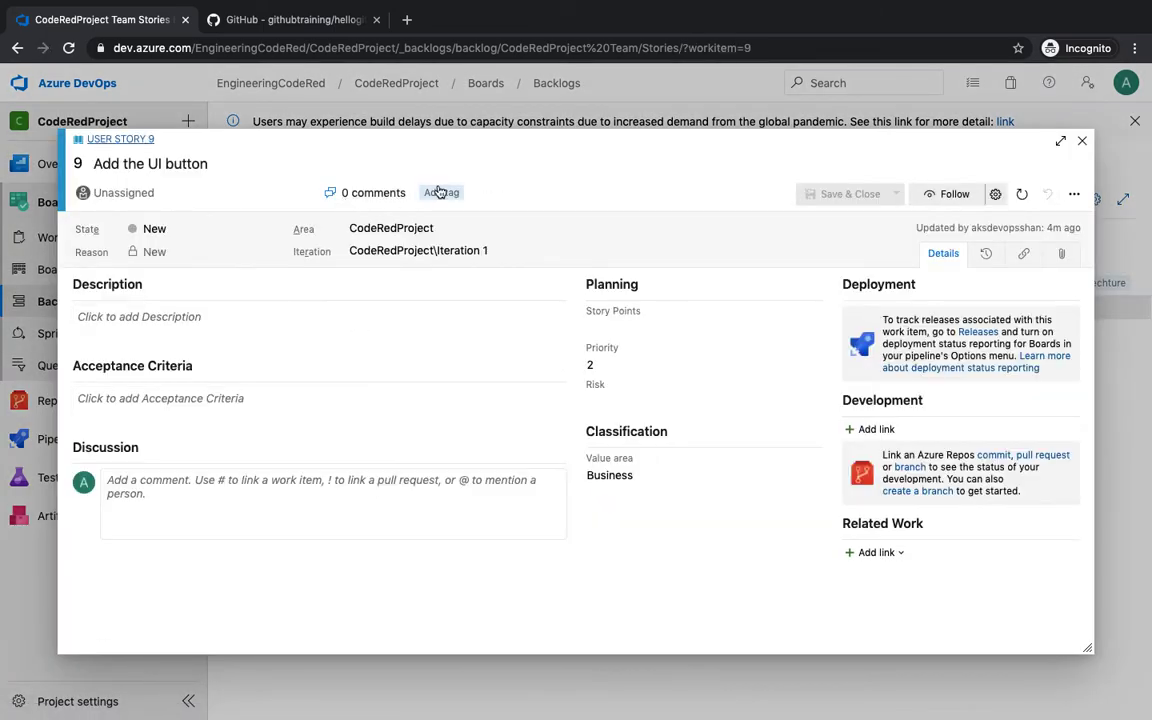
click(443, 191)
text(UI)
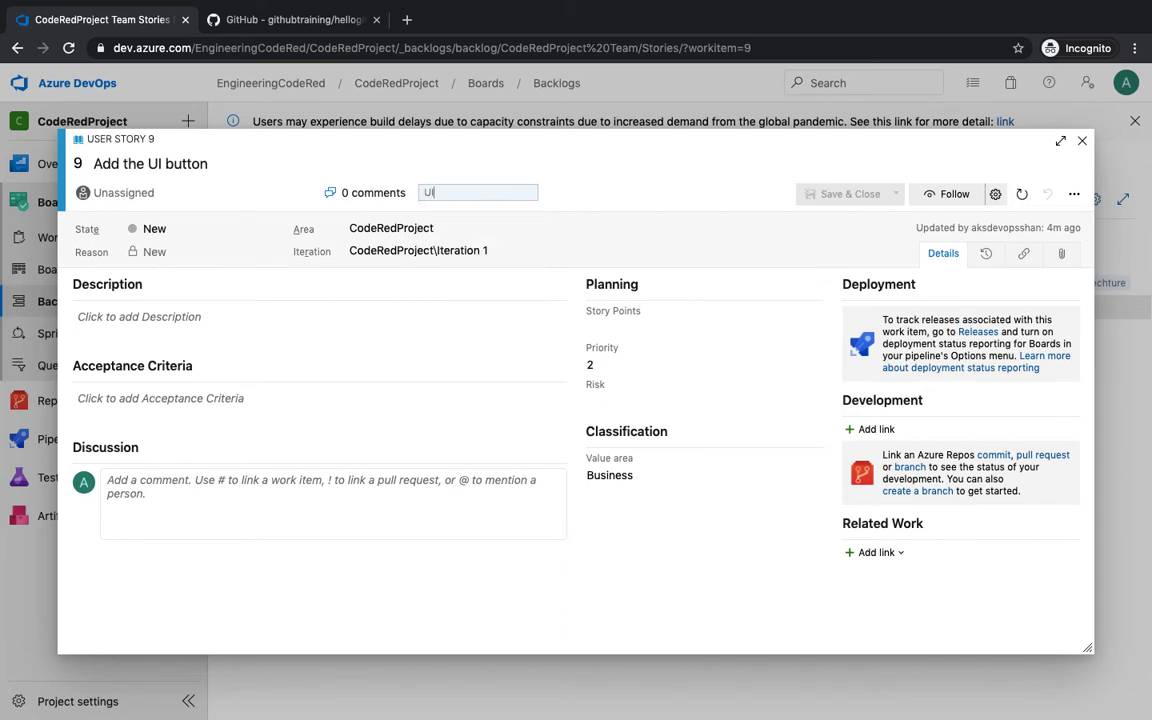
key(Return)
click(500, 226)
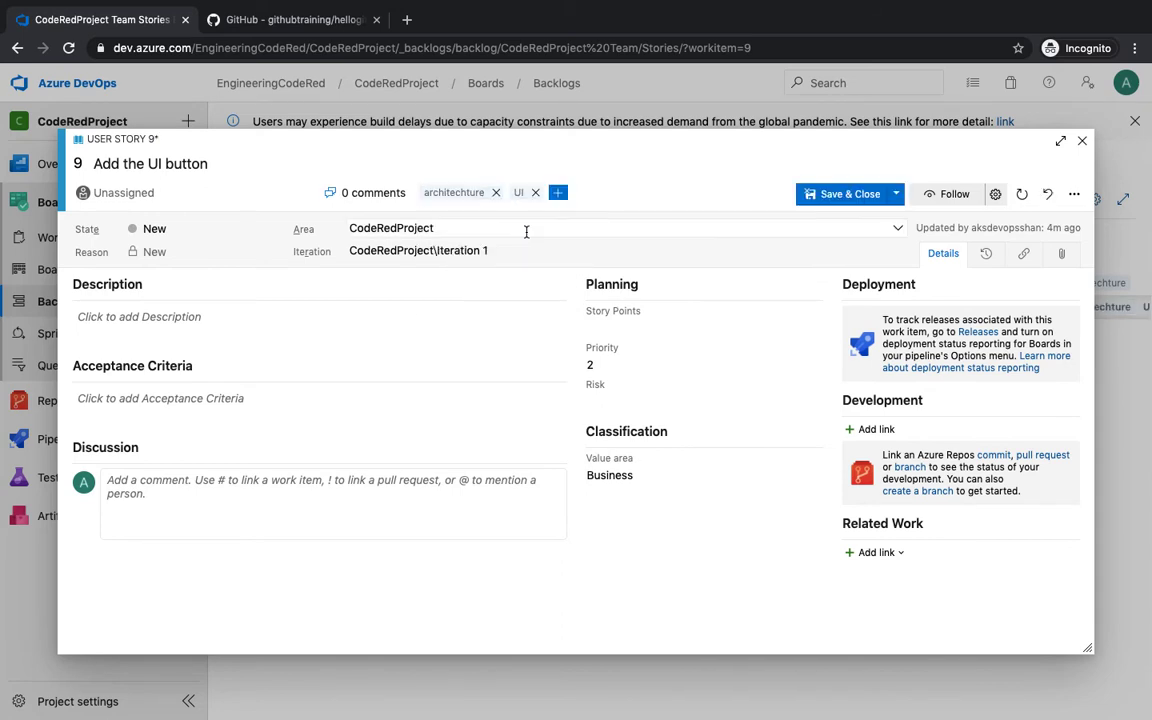
click(274, 229)
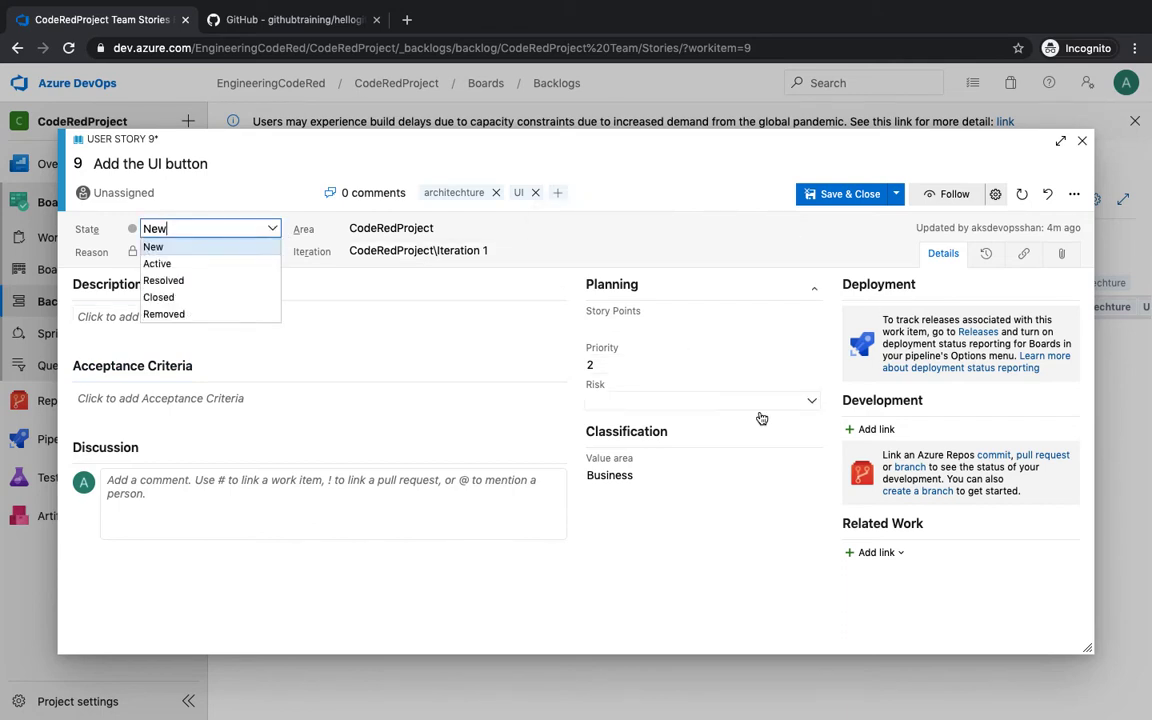
click(612, 537)
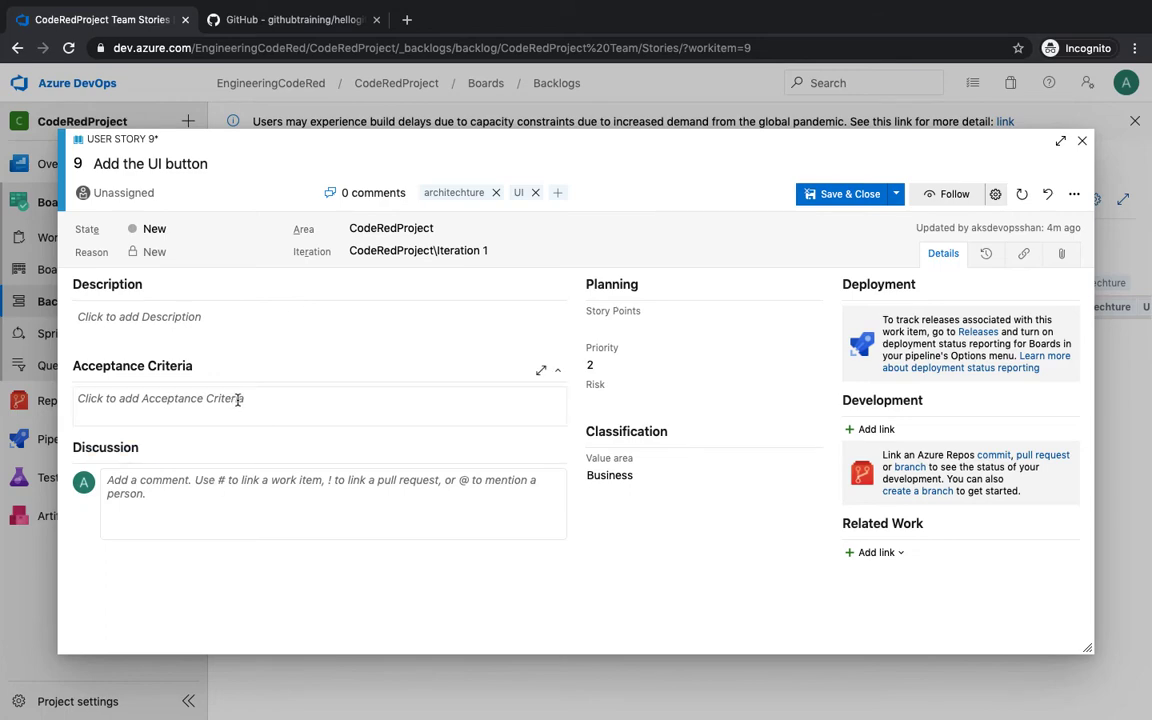
click(866, 197)
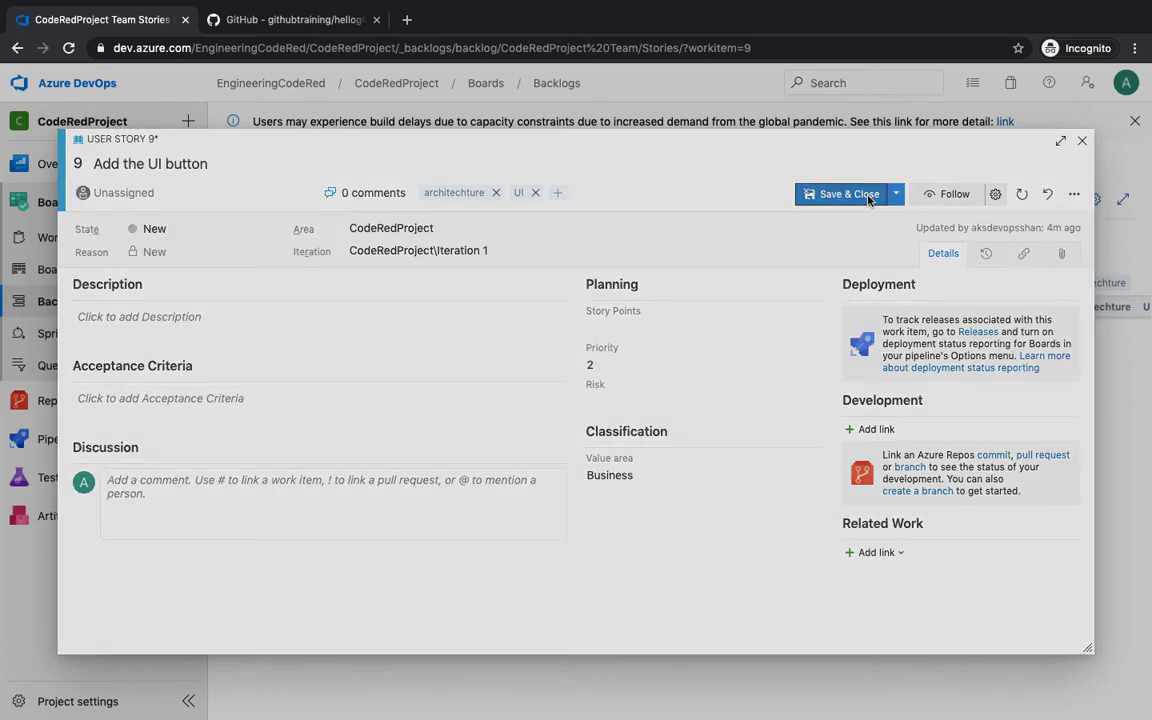
- Open the "Write Test Cases" story and add the tag "TESTCASES" to it
click(456, 332)
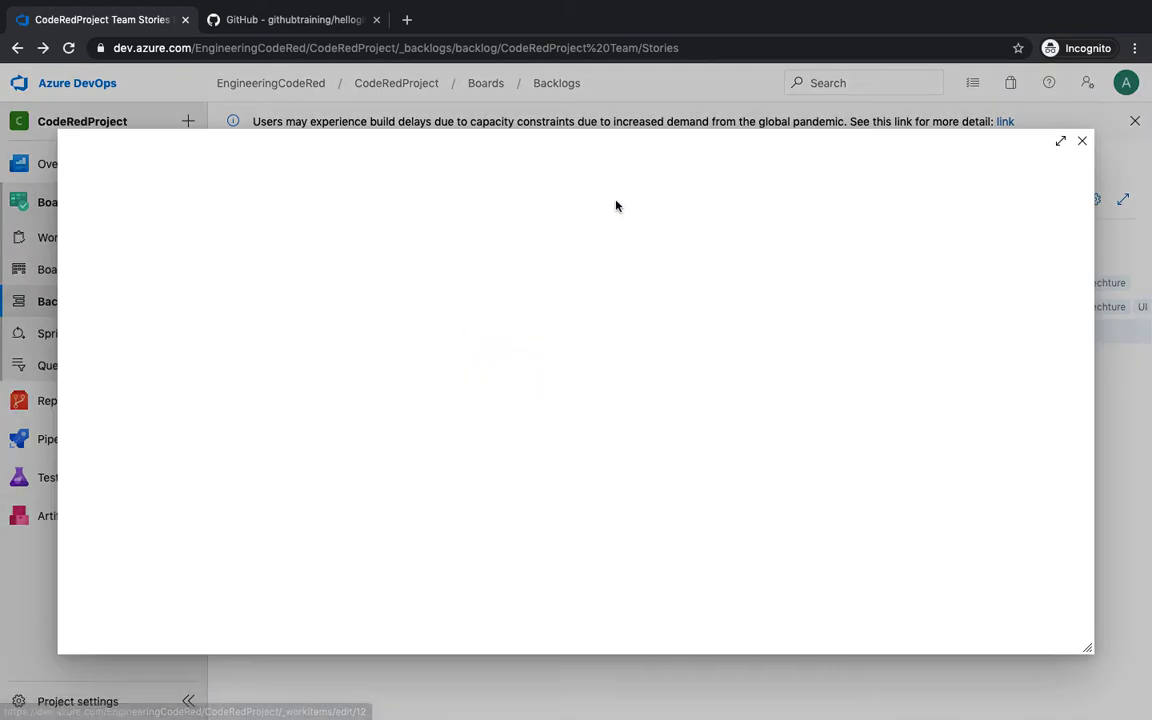
click(446, 193)
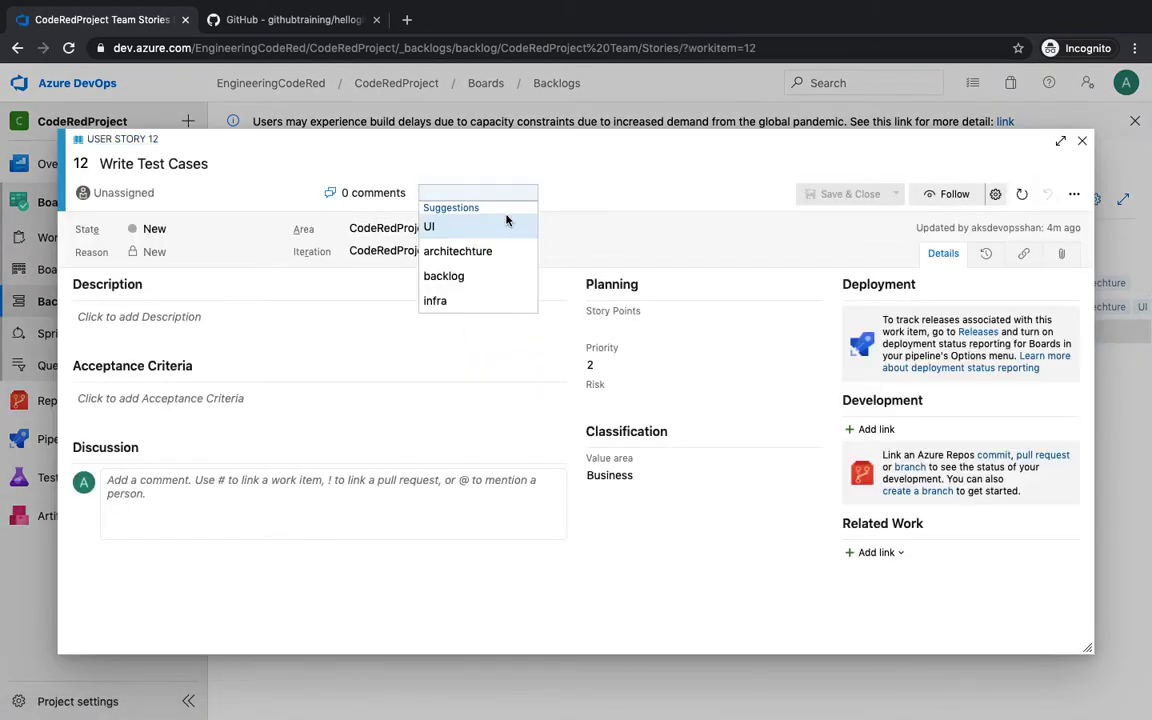
text(TA)
key(BackSpace)
text(ESTCASES)
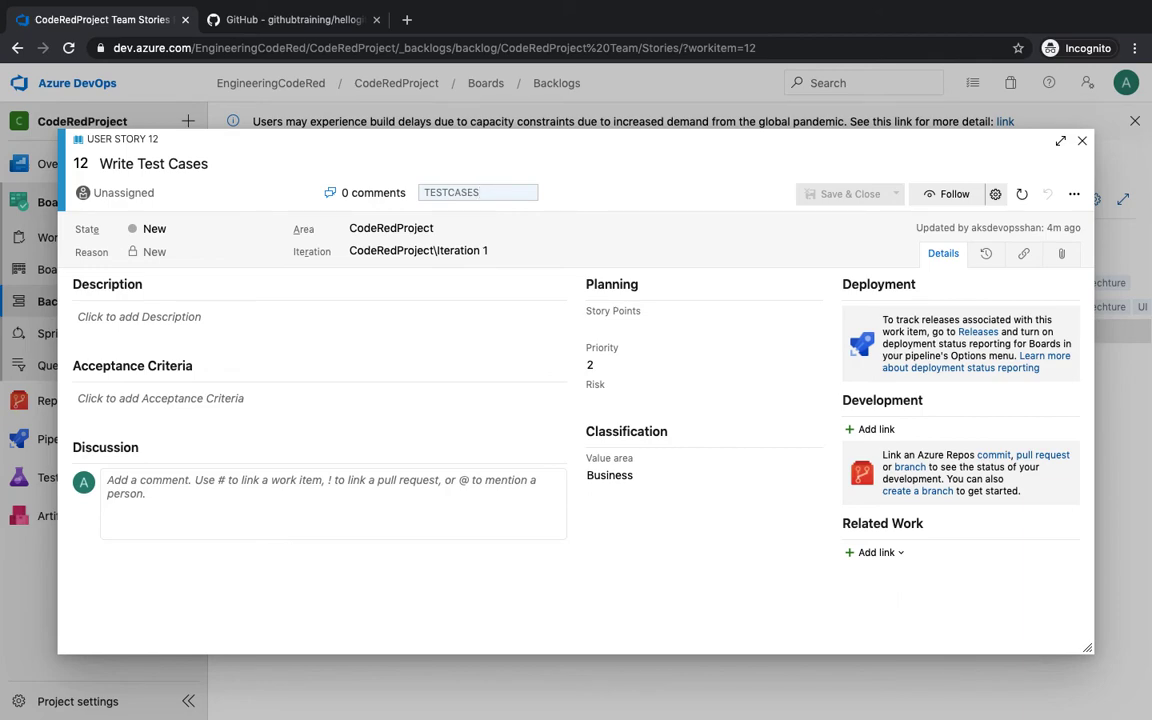
key(Return)
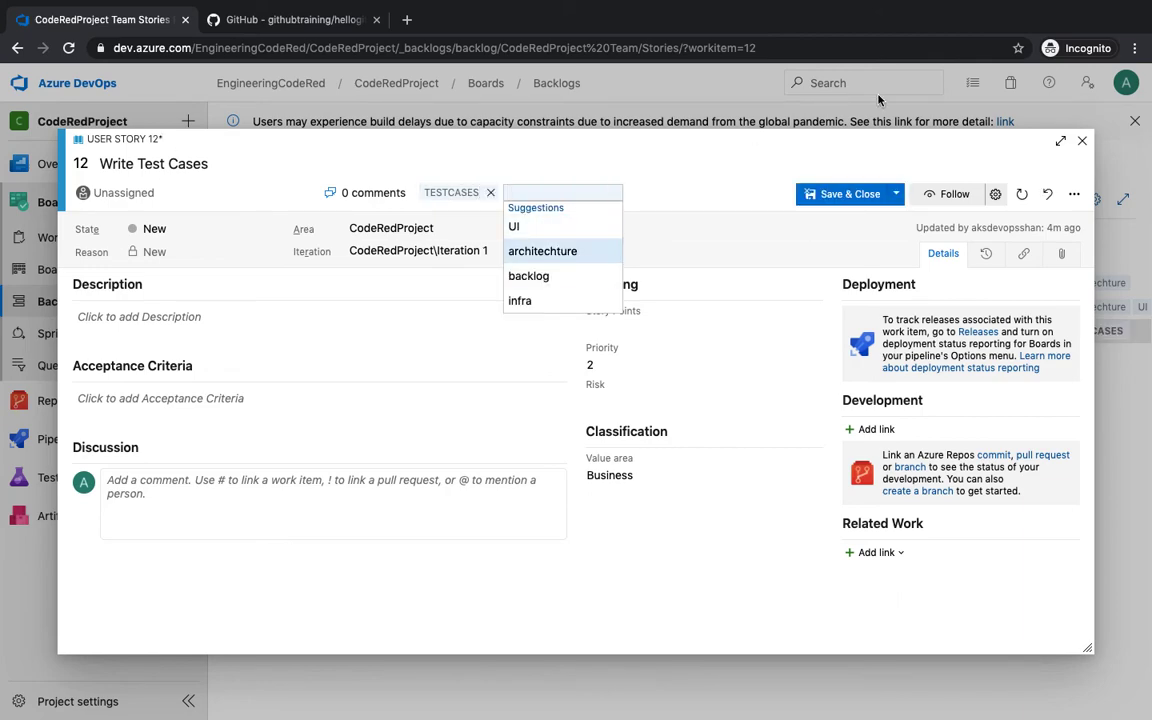
- Save the "Write Test Cases" story, and add the tag "infra" to the "Add Storage" story and save it
key(ctrl+s)
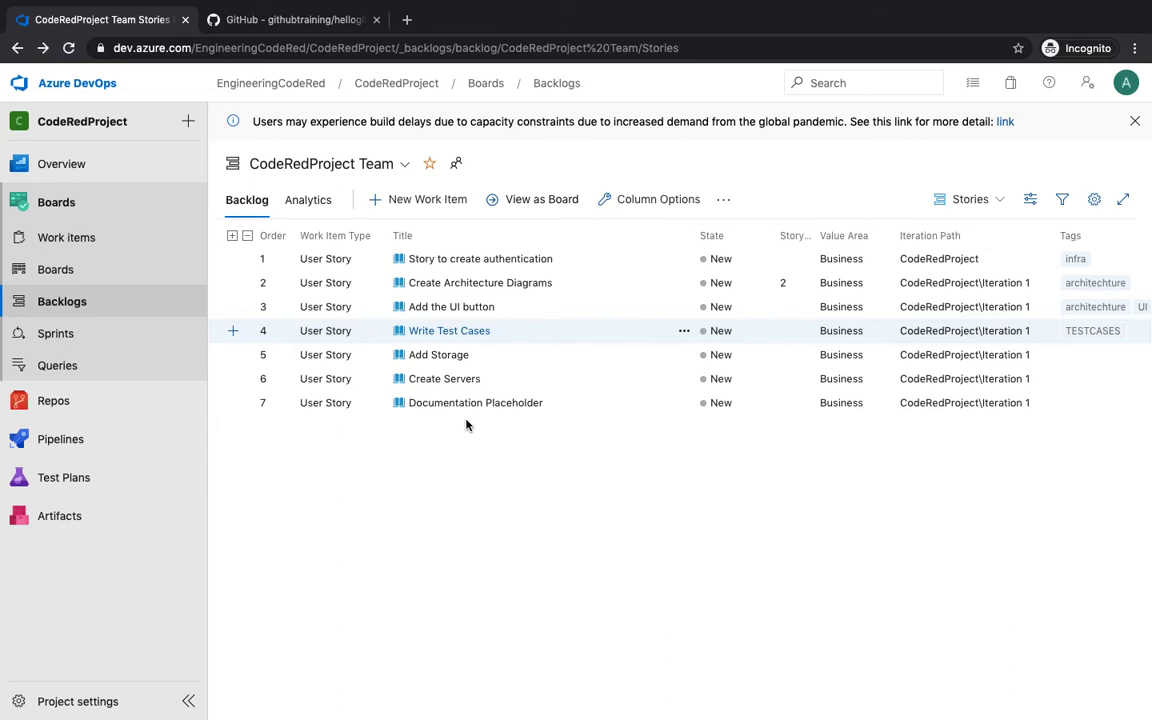
click(455, 358)
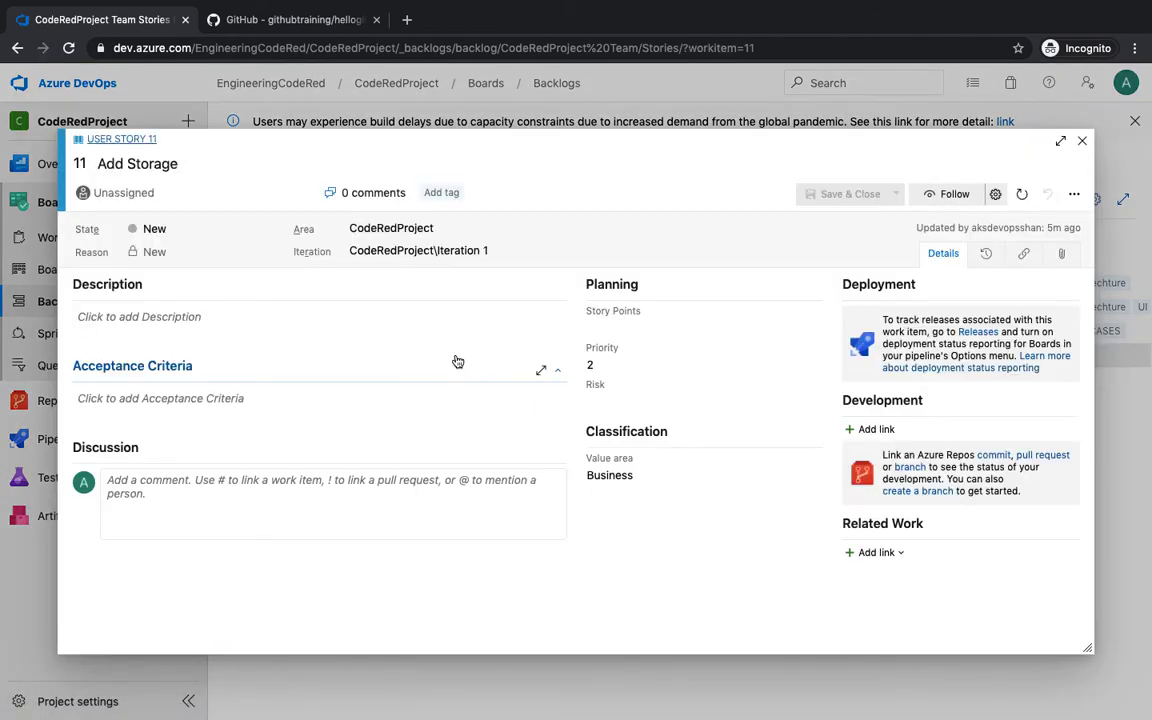
click(441, 192)
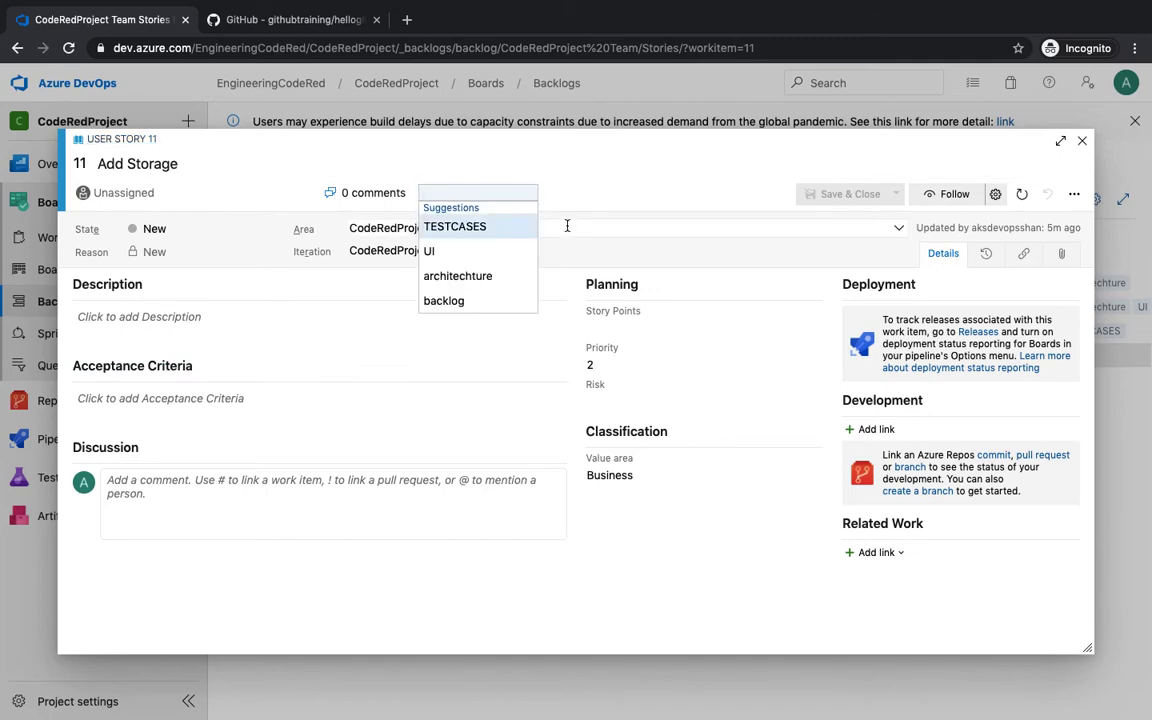
text(INFR)
key(Return)
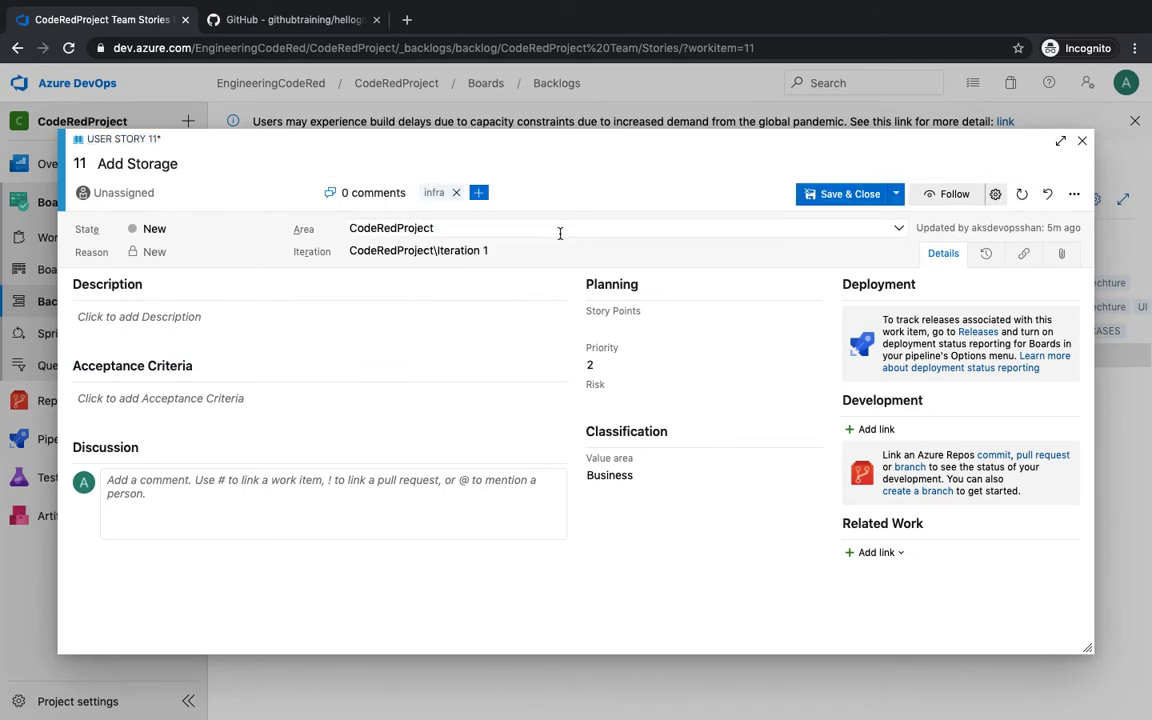
click(850, 193)
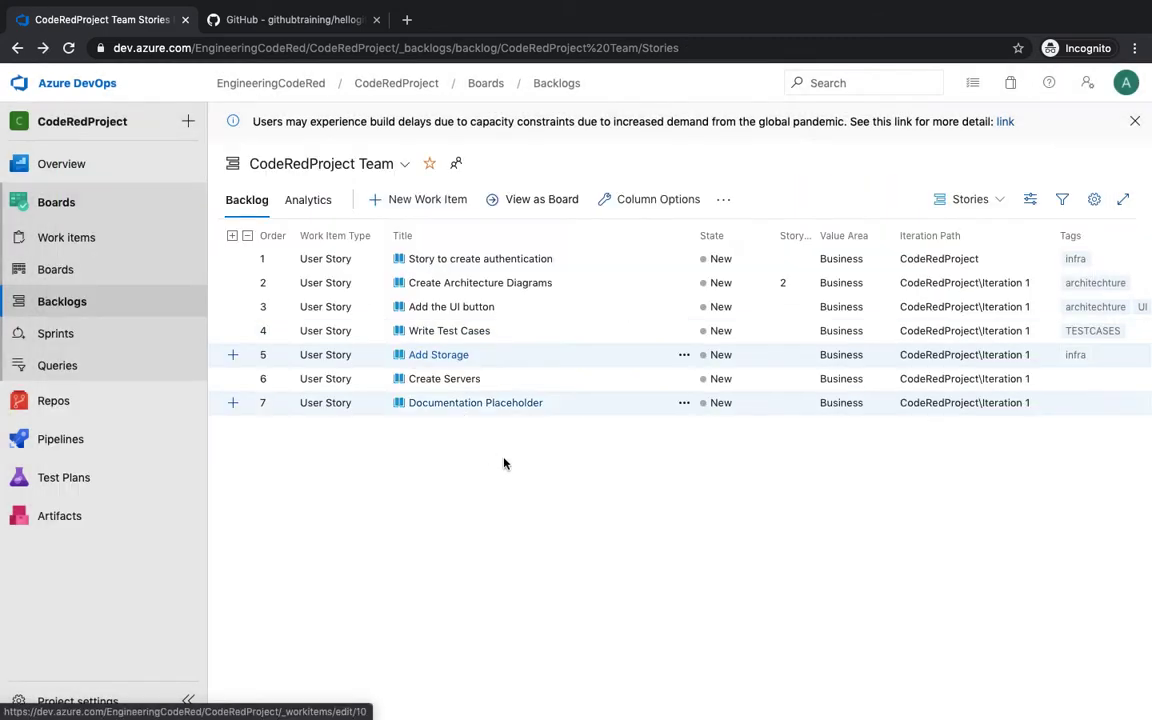
- Add the tag "infra" to the "Create Servers" story, and save and close it
click(466, 378)
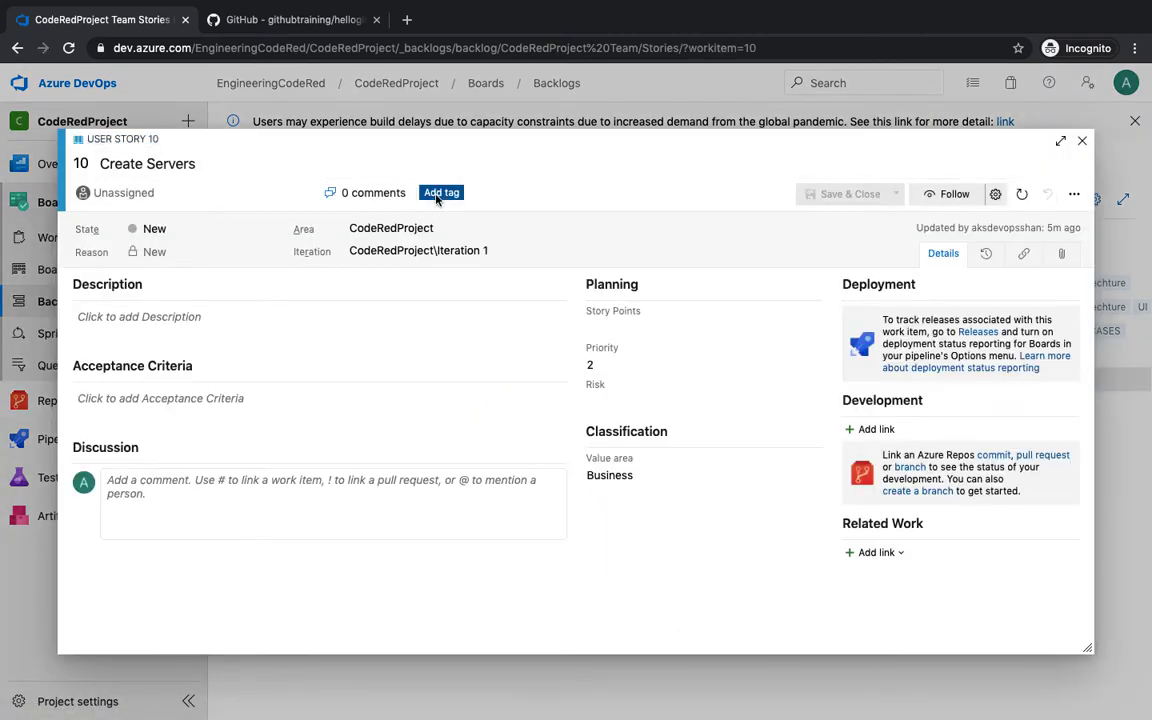
click(441, 192)
text(INFR)
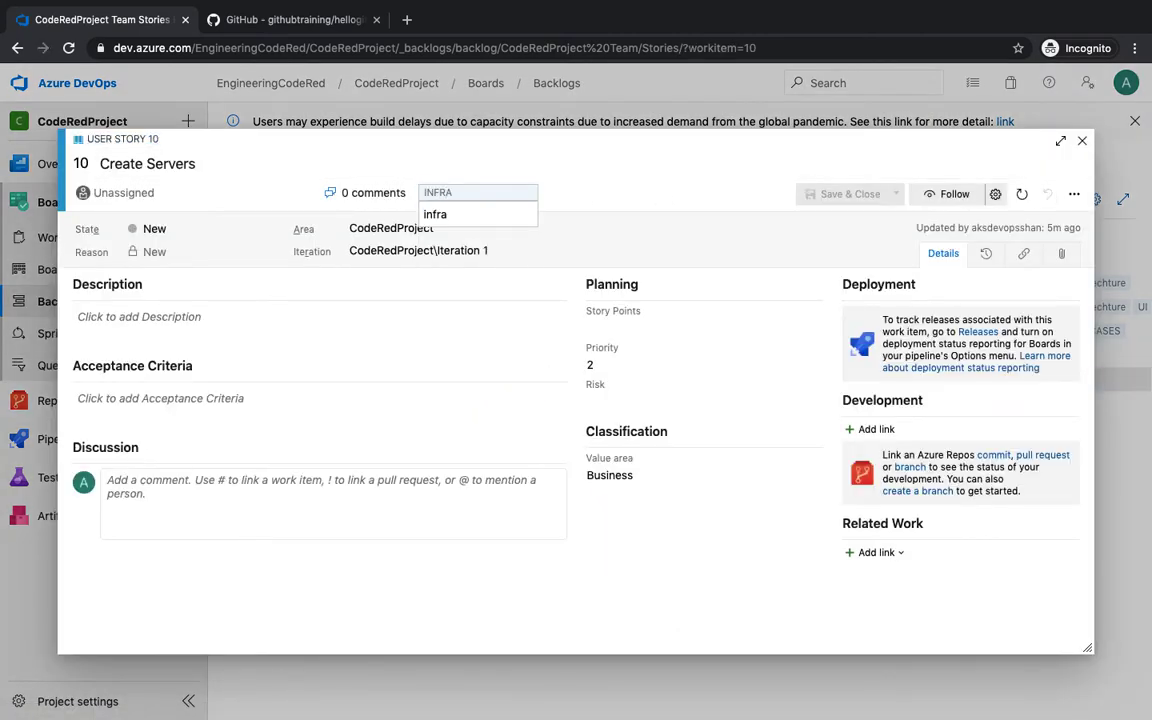
text(A)
key(Return)
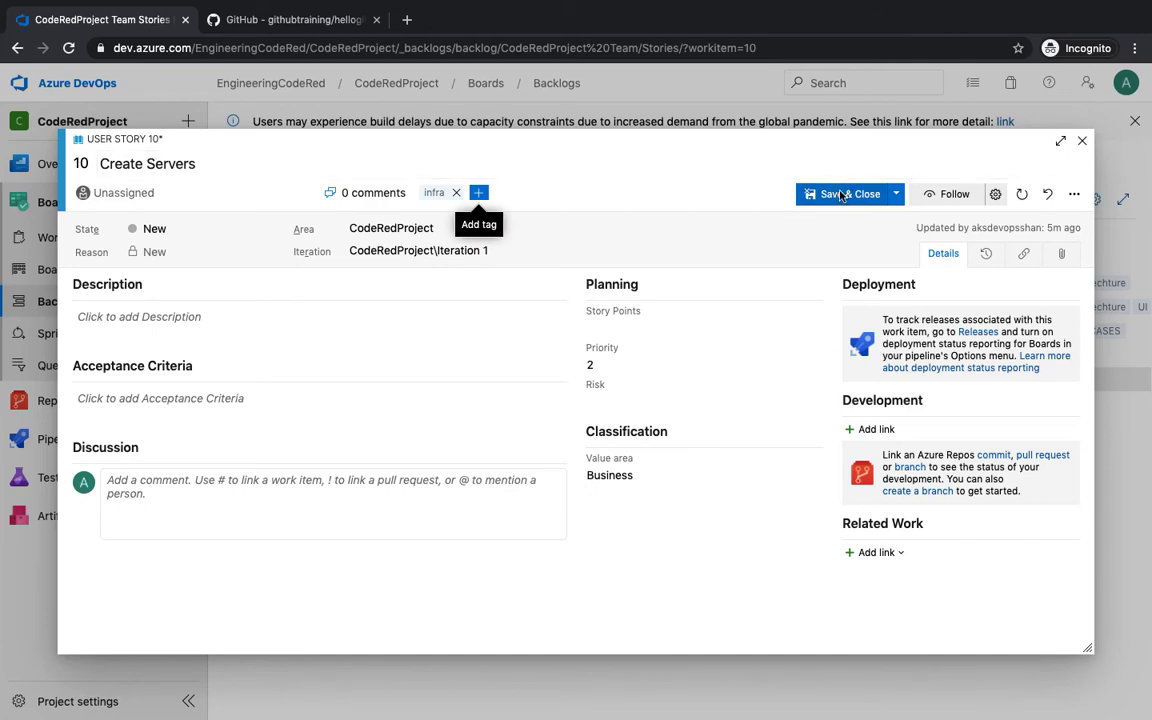
click(840, 195)
- Add the tag "DOCUMENTATION" to the "Documentation Placeholder" story, and save and close it
click(512, 402)
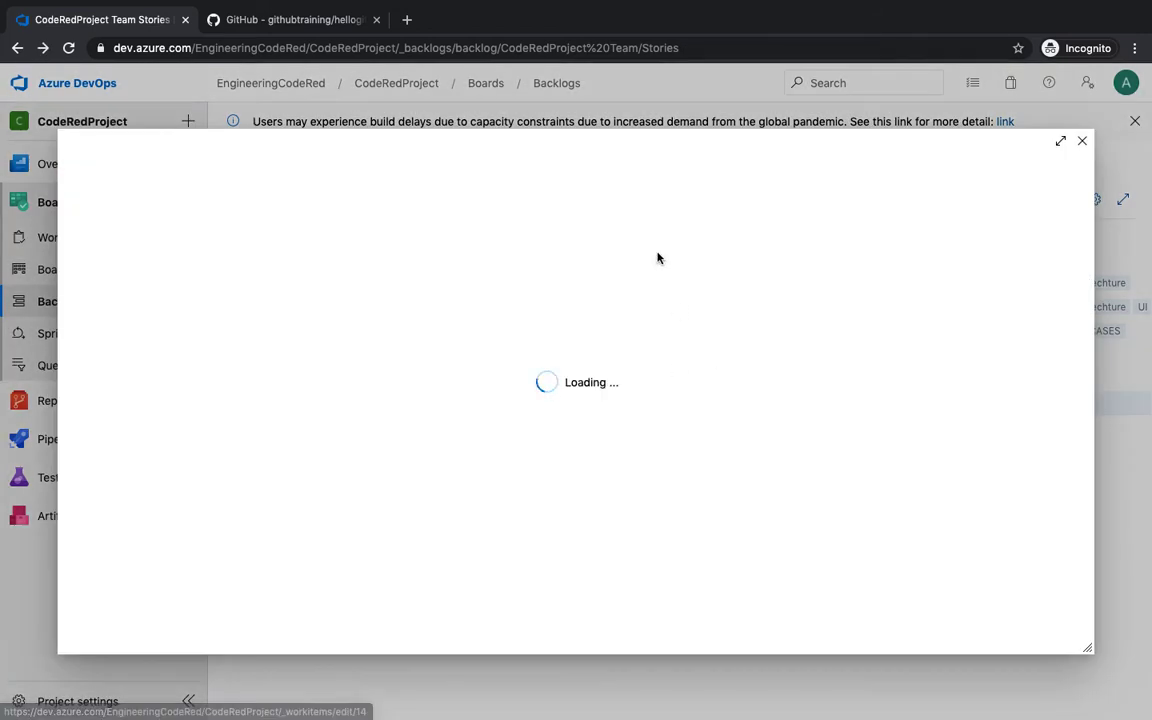
click(441, 192)
text(D)
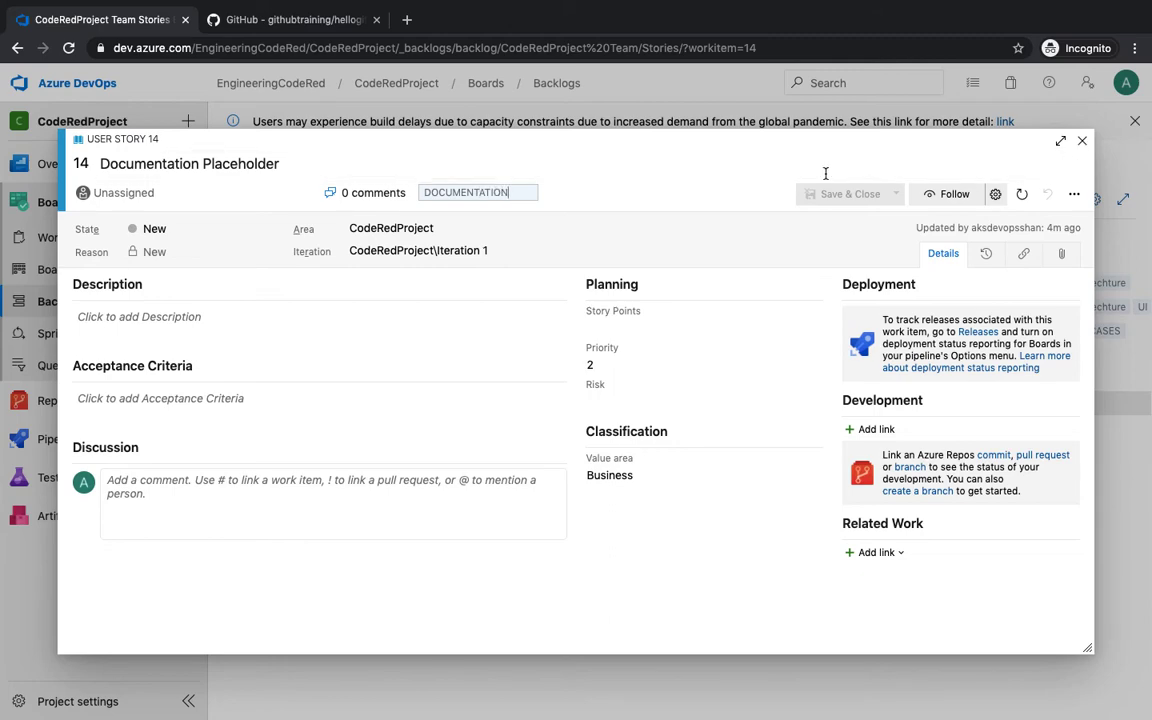
text(OCUMENTATION)
key(Return)
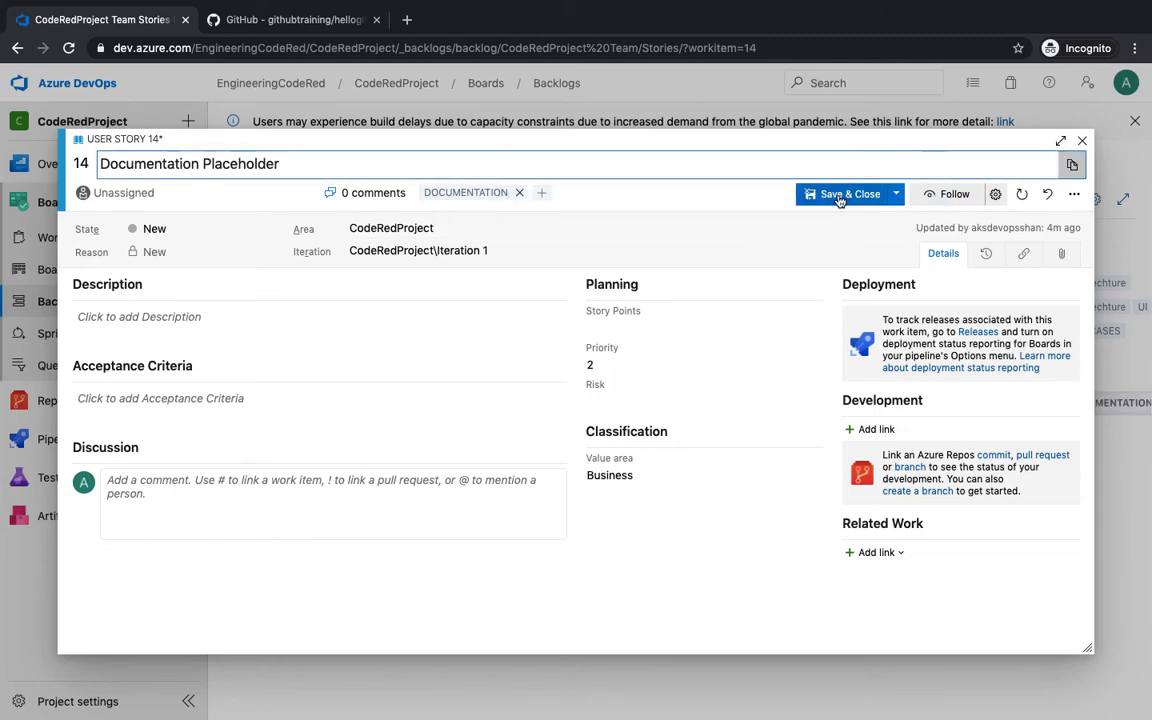
key(ctrl+Return)
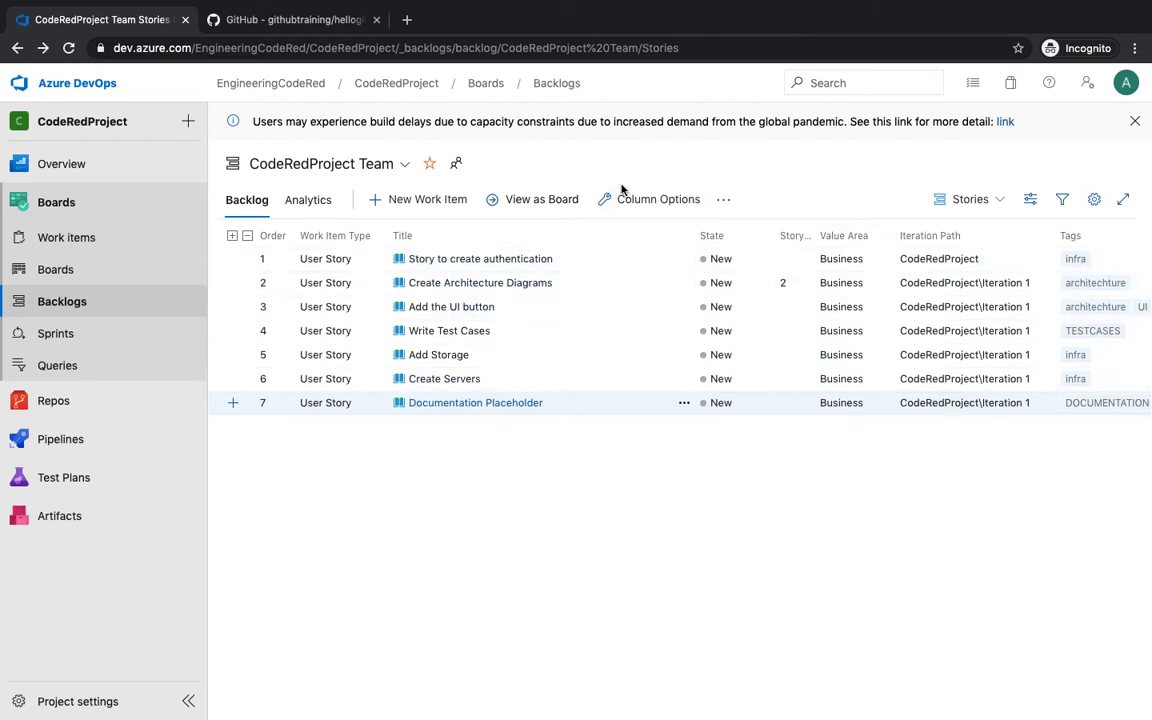
- Open the team's story board and move the "Story to create authentication" card through Active to Resolved
click(75, 282)
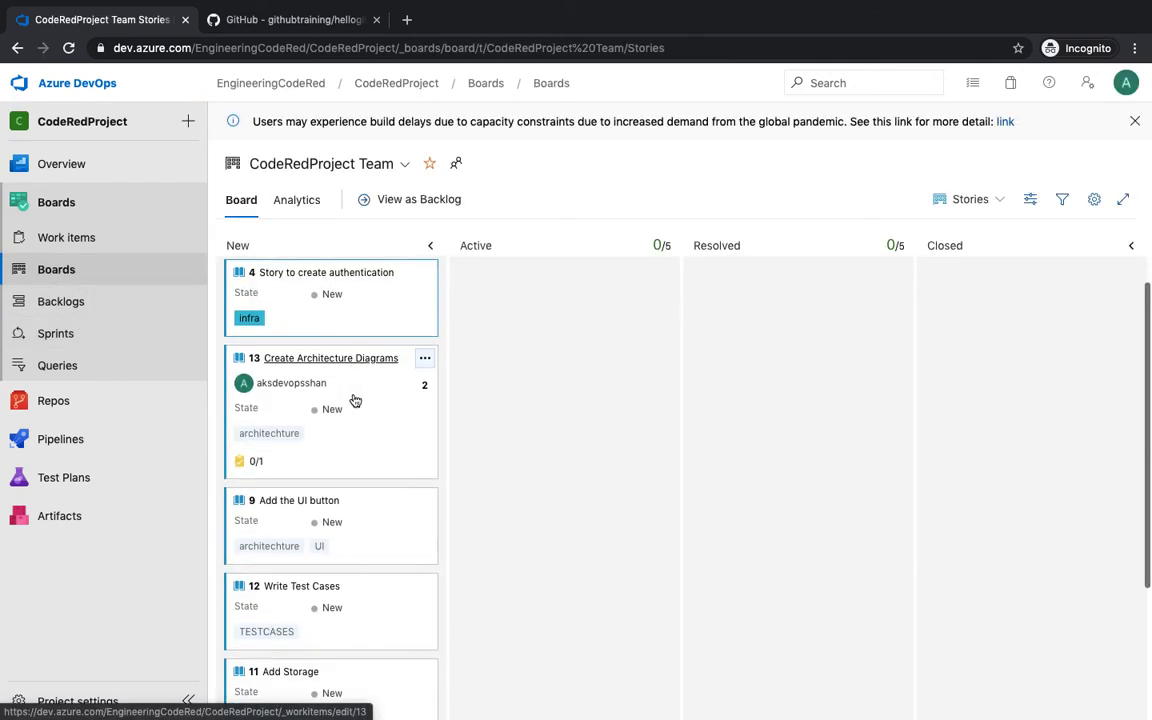
scroll(350, 380, down, 3)
scroll(370, 555, down, 1)
scroll(365, 500, up, 5)
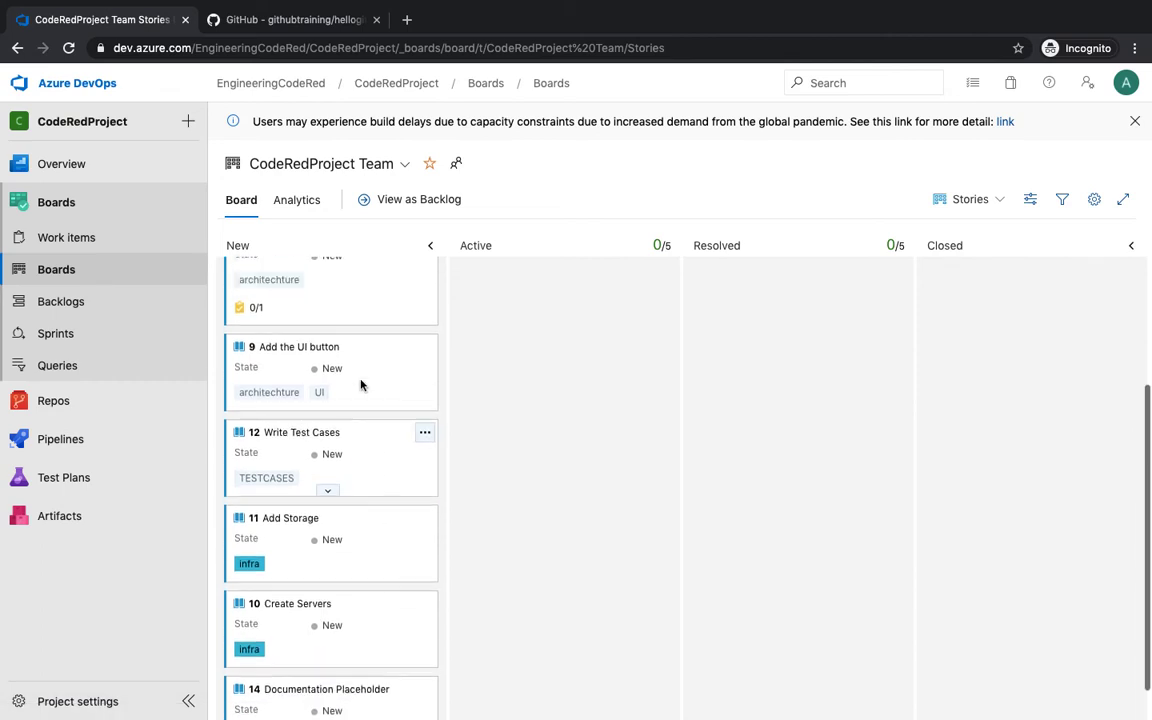
scroll(361, 385, down, 4)
scroll(361, 385, up, 2)
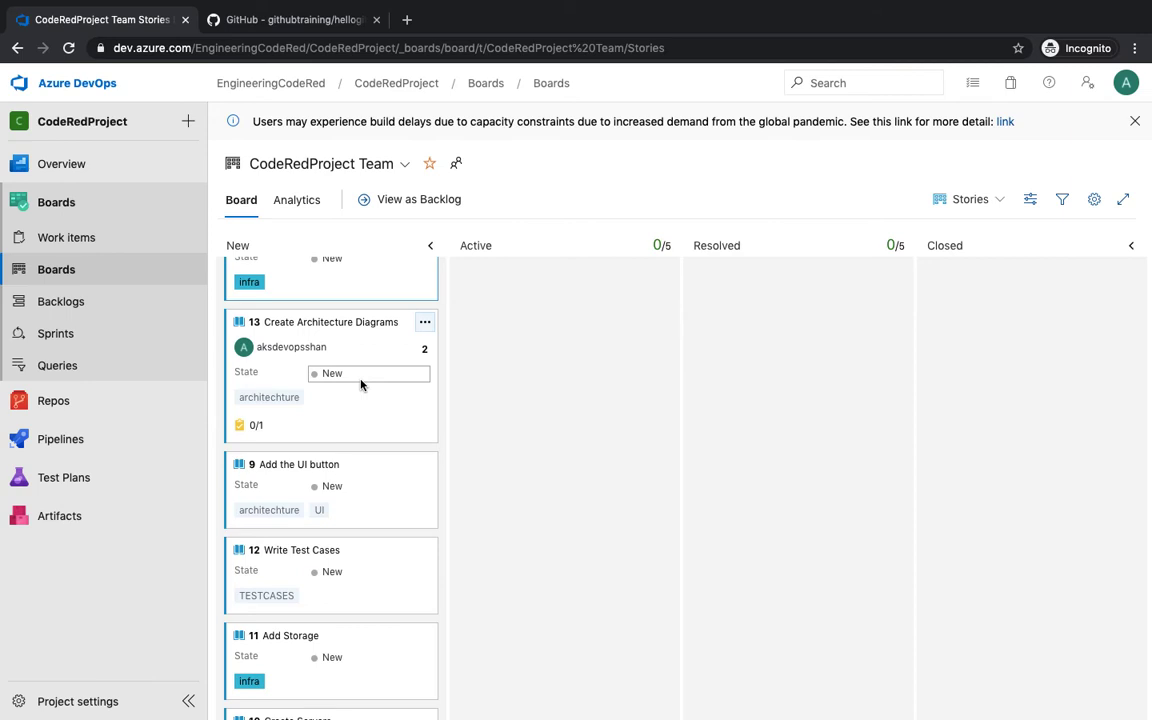
scroll(355, 388, up, 2)
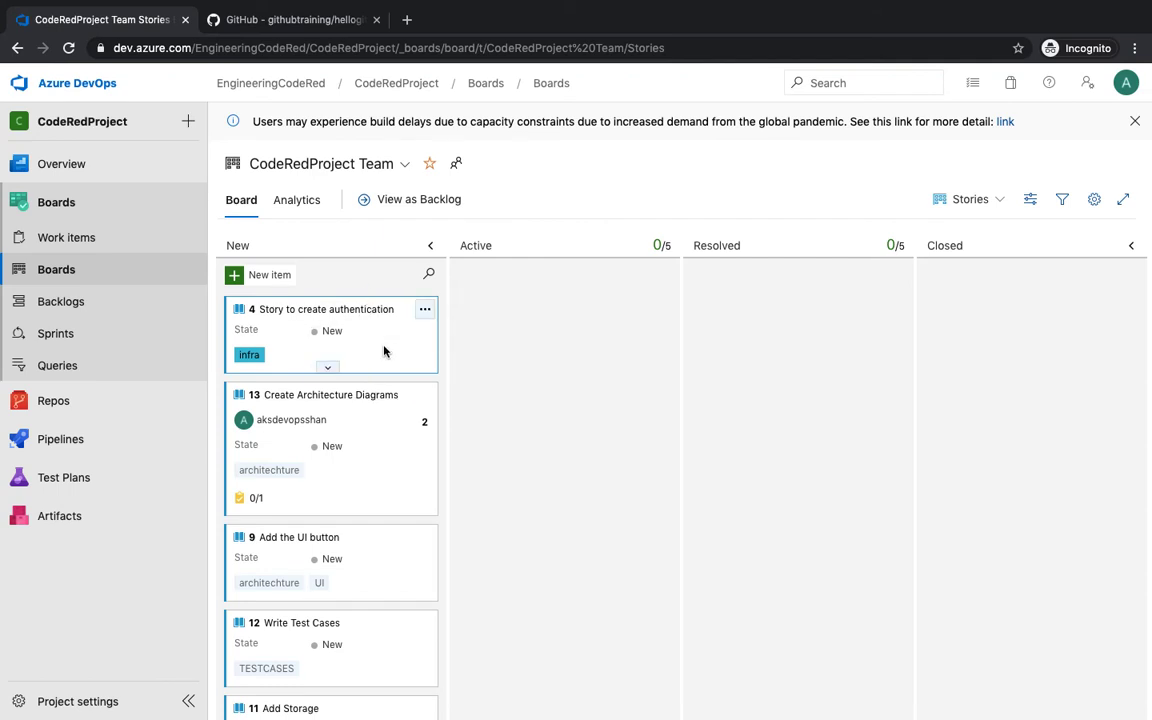
drag(383, 352, 622, 316)
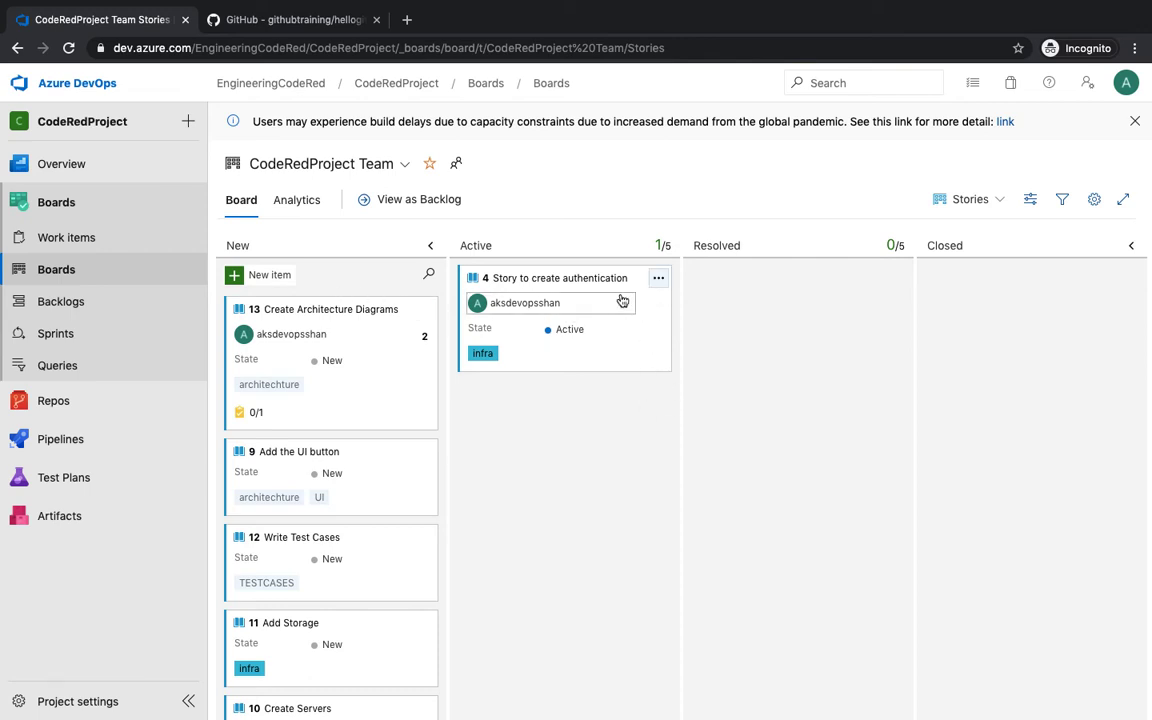
drag(639, 295, 875, 290)
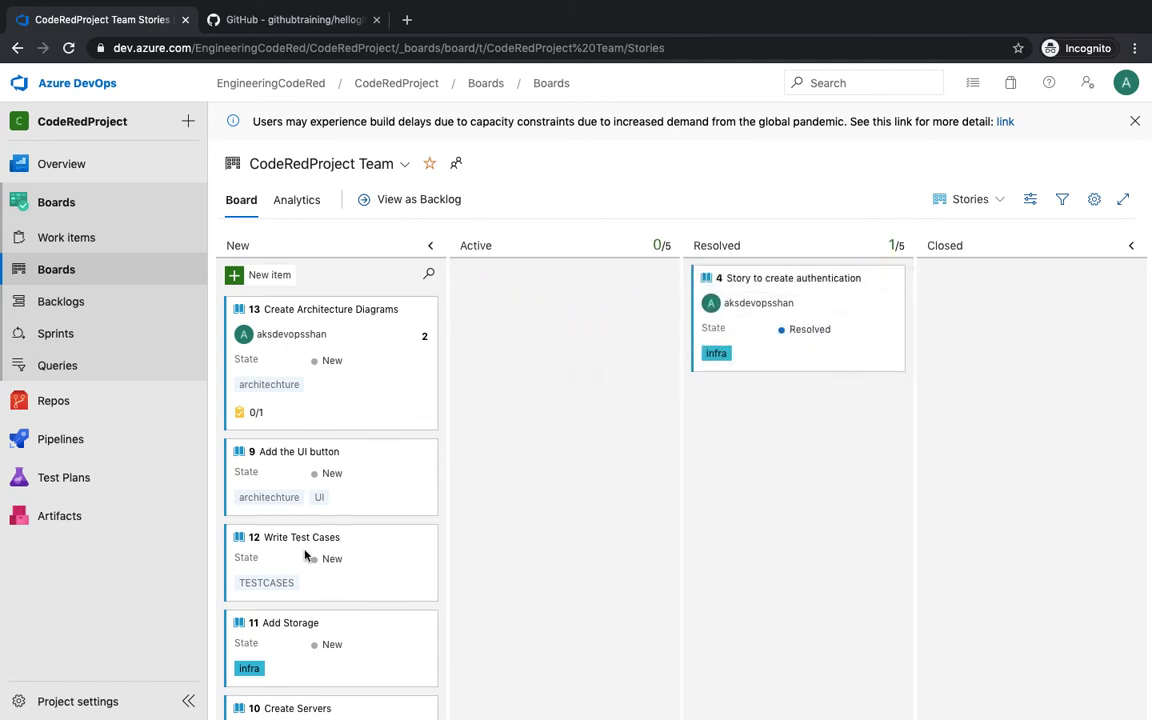
- Open the board's tag color settings and add a red color for the "architechture" tag
scroll(288, 609, down, 1)
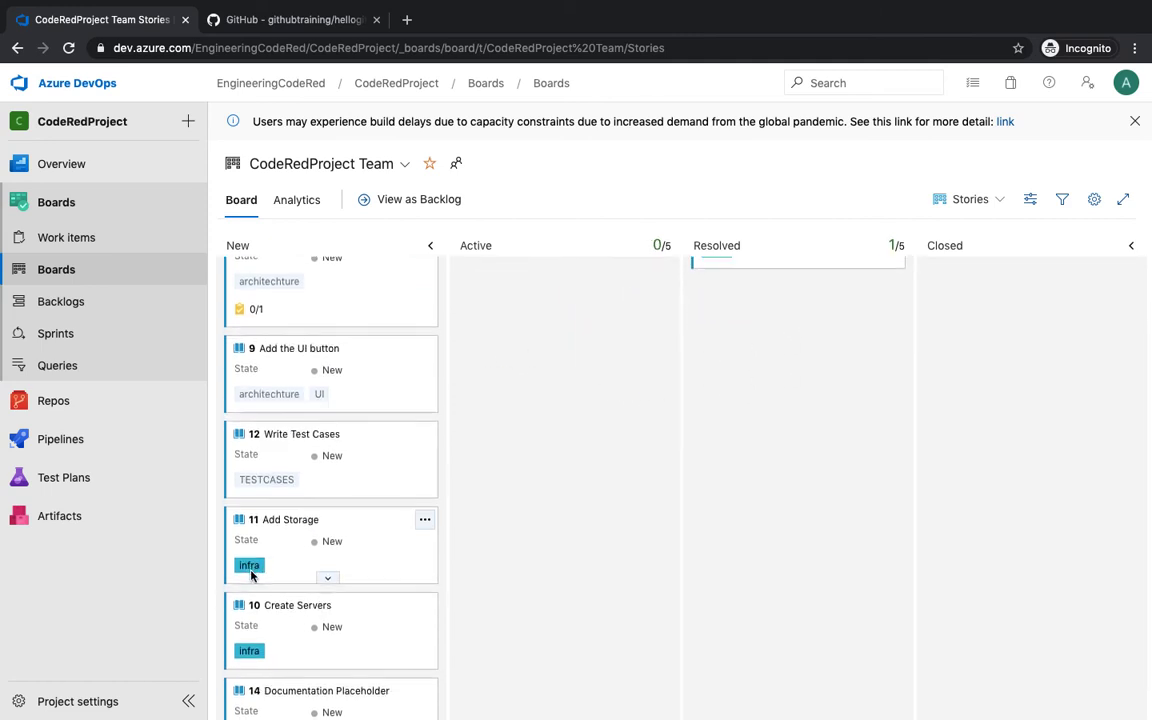
scroll(249, 560, down, 1)
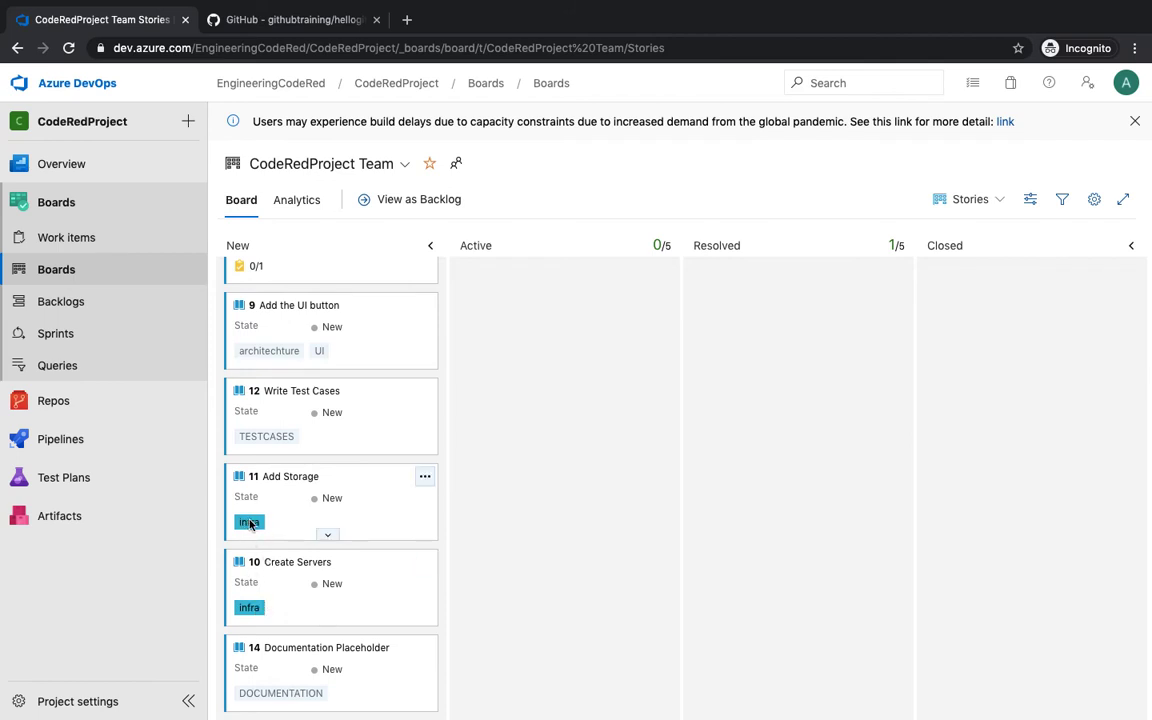
scroll(250, 522, up, 2)
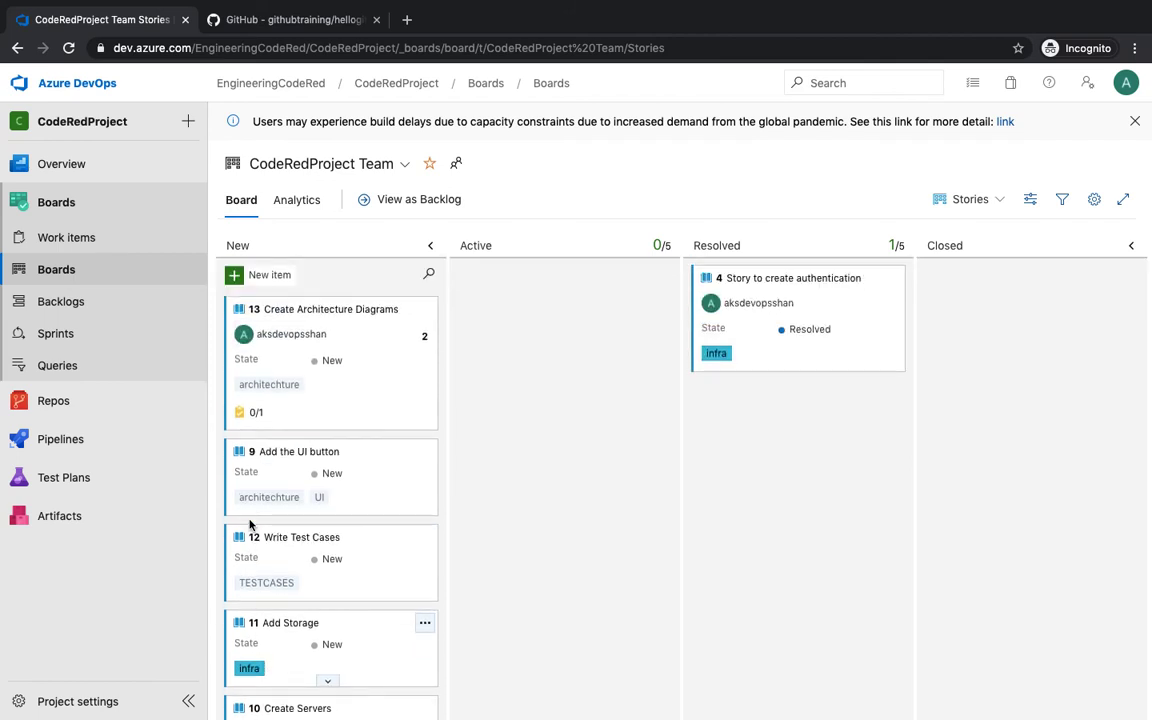
click(1095, 203)
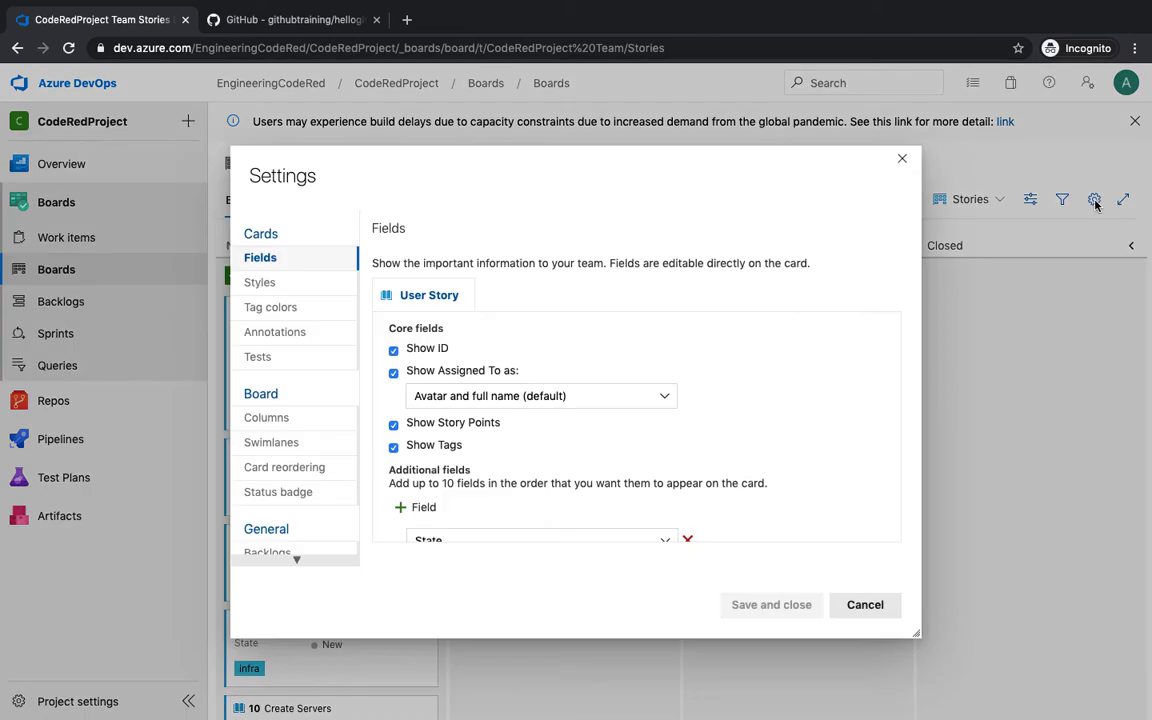
click(272, 307)
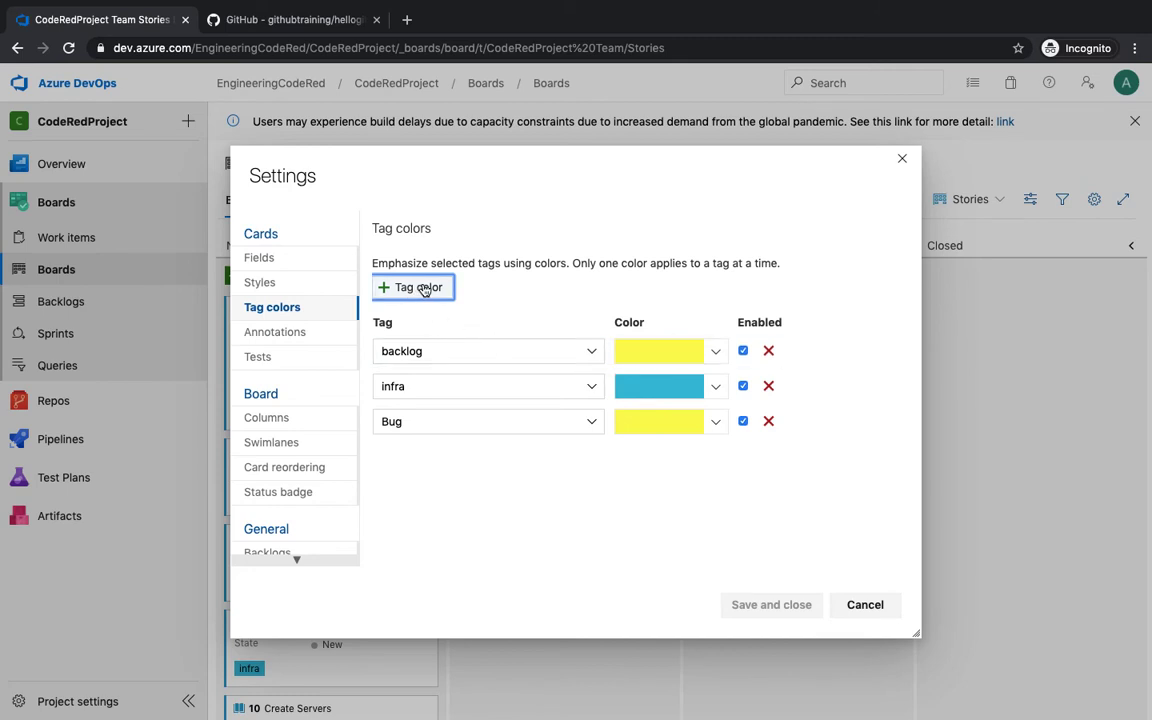
click(423, 288)
click(591, 351)
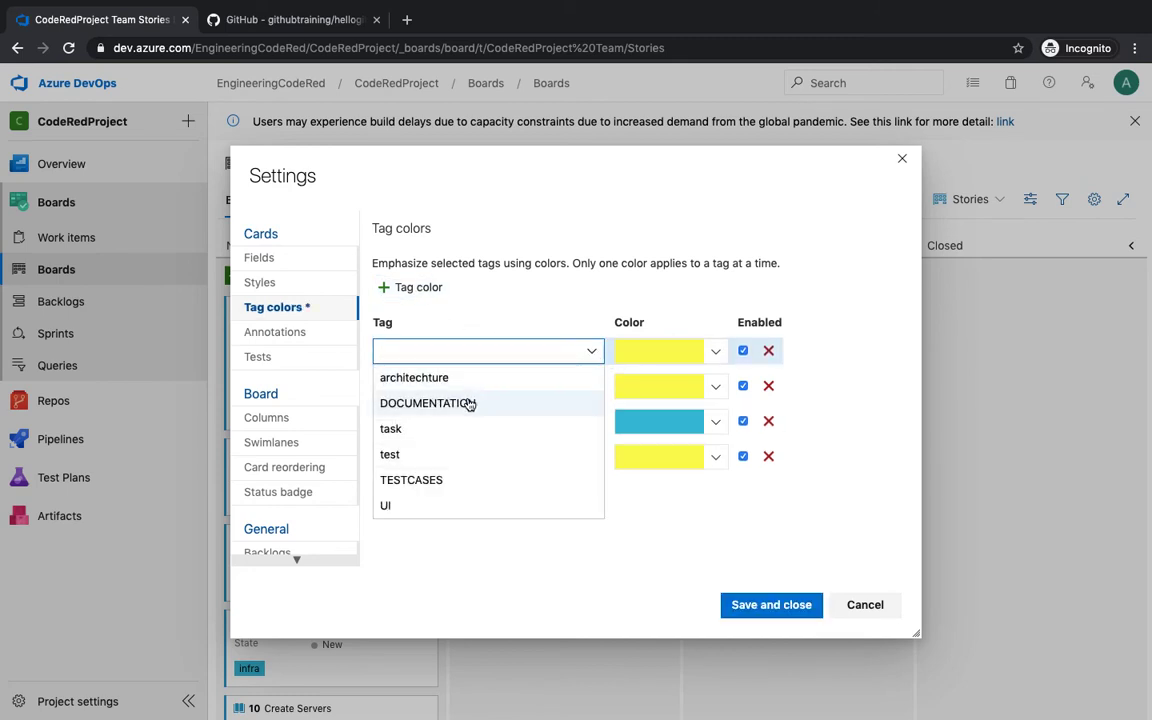
click(424, 378)
click(716, 354)
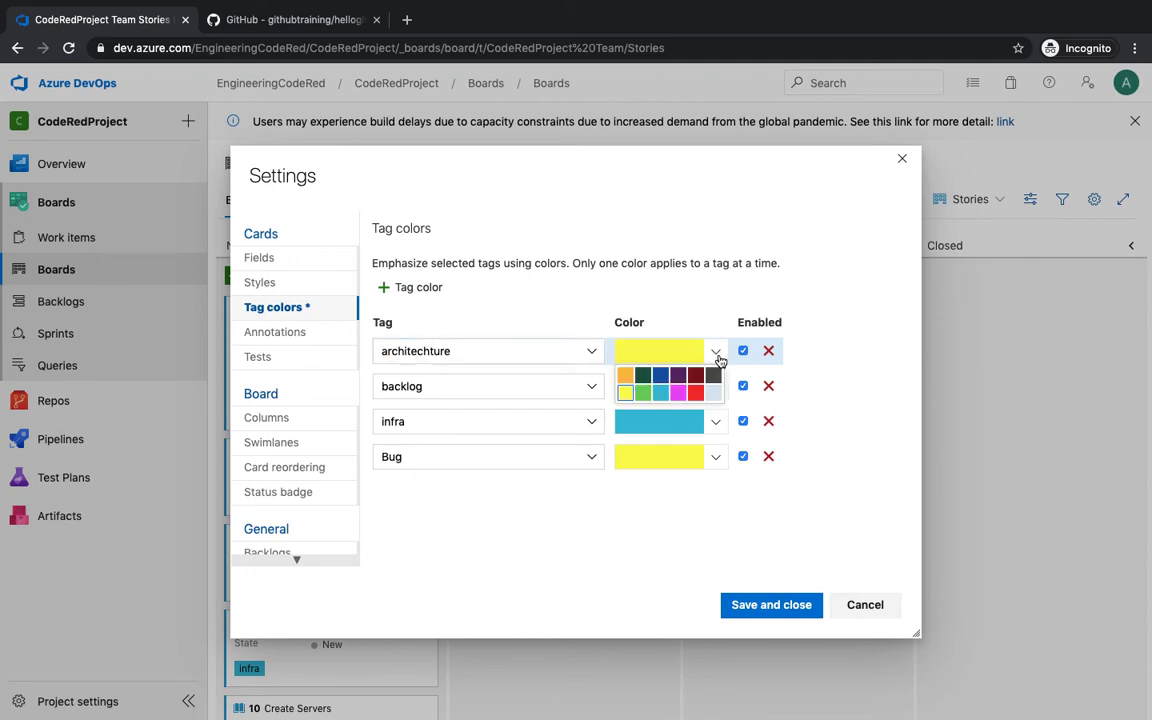
click(695, 392)
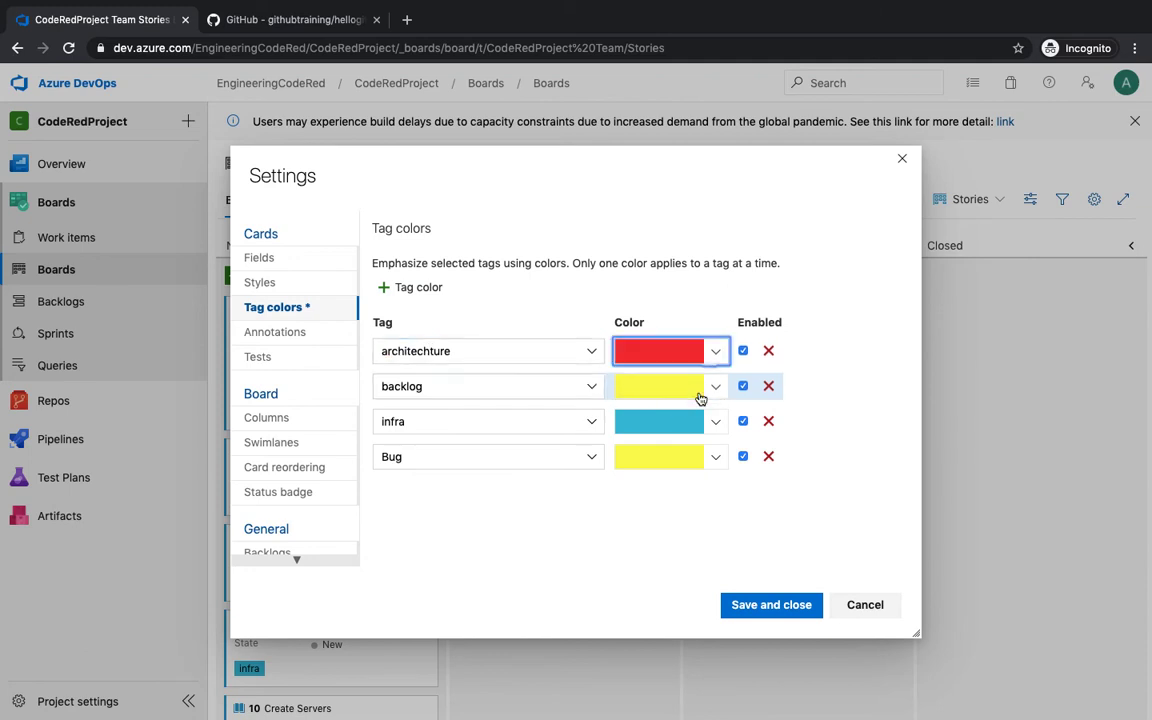
- Add a dark blue tag color for the "DOCUMENTATION" tag
click(420, 289)
click(591, 352)
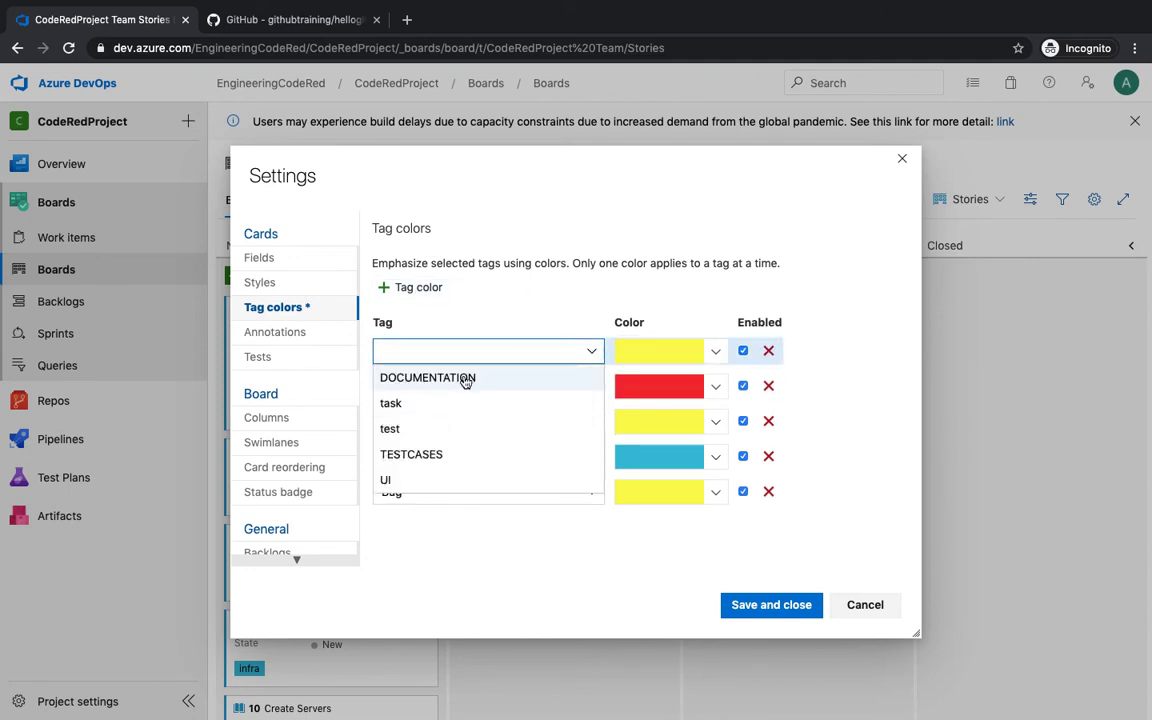
click(465, 378)
click(716, 352)
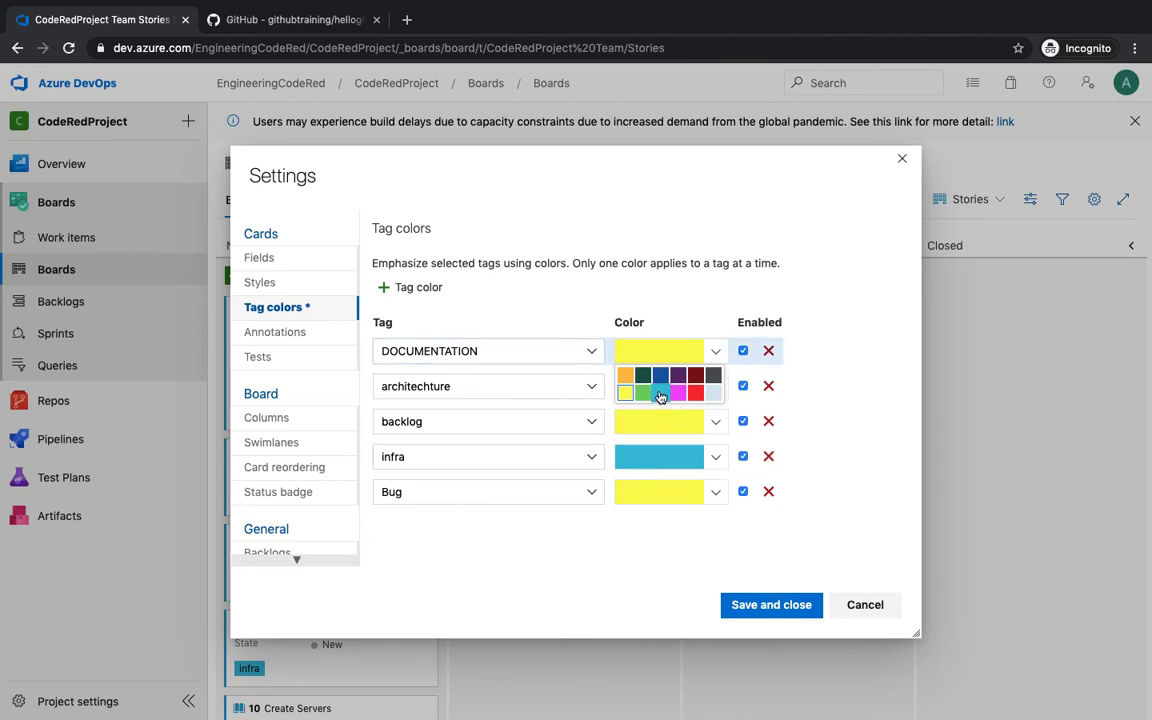
click(660, 376)
- Add a light blue-grey tag color for the "TESTCASES" tag, and save and close the board settings
click(416, 290)
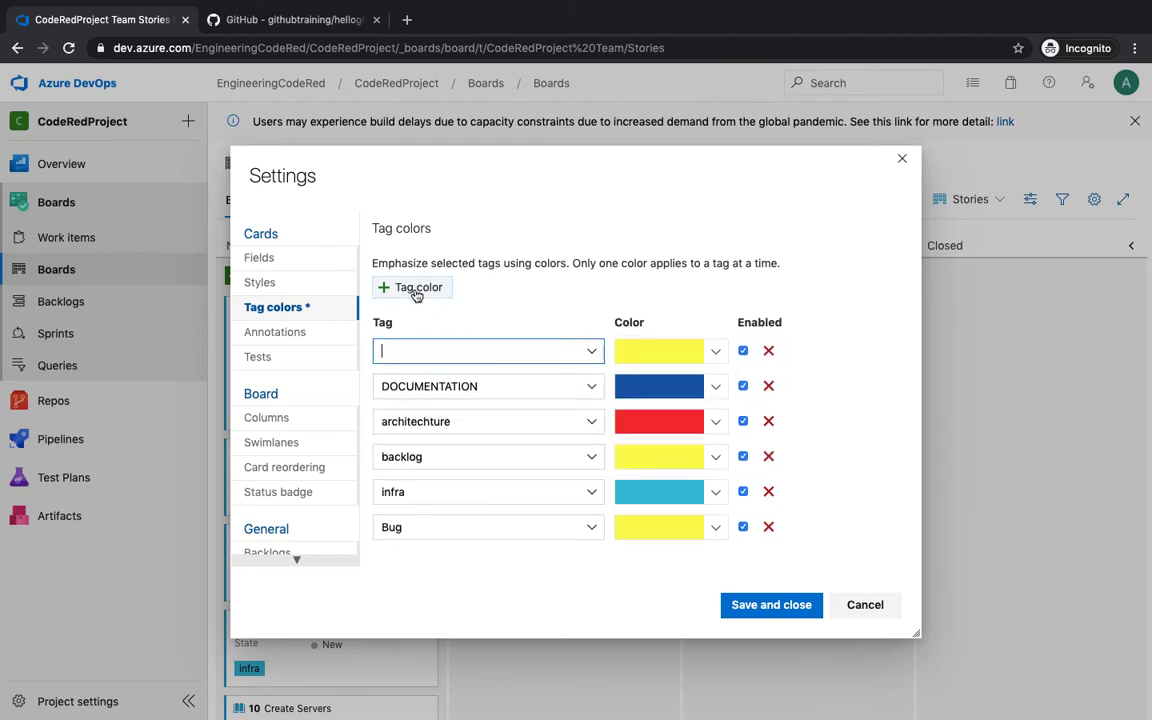
click(591, 351)
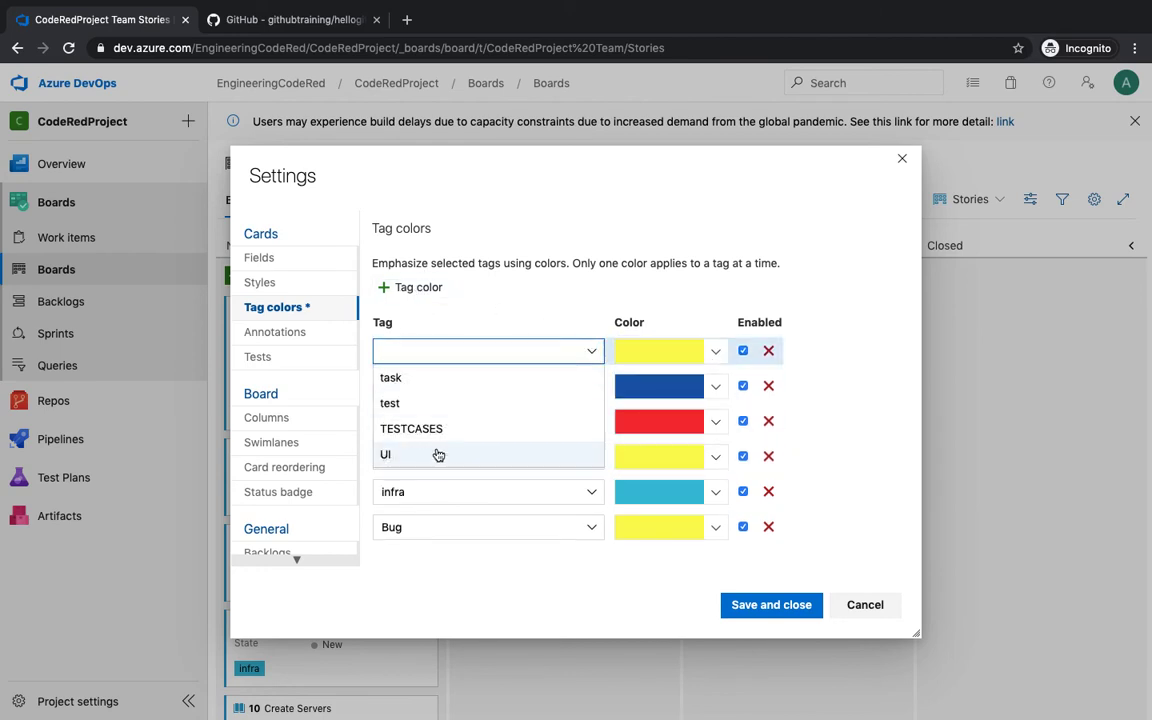
click(447, 428)
click(715, 352)
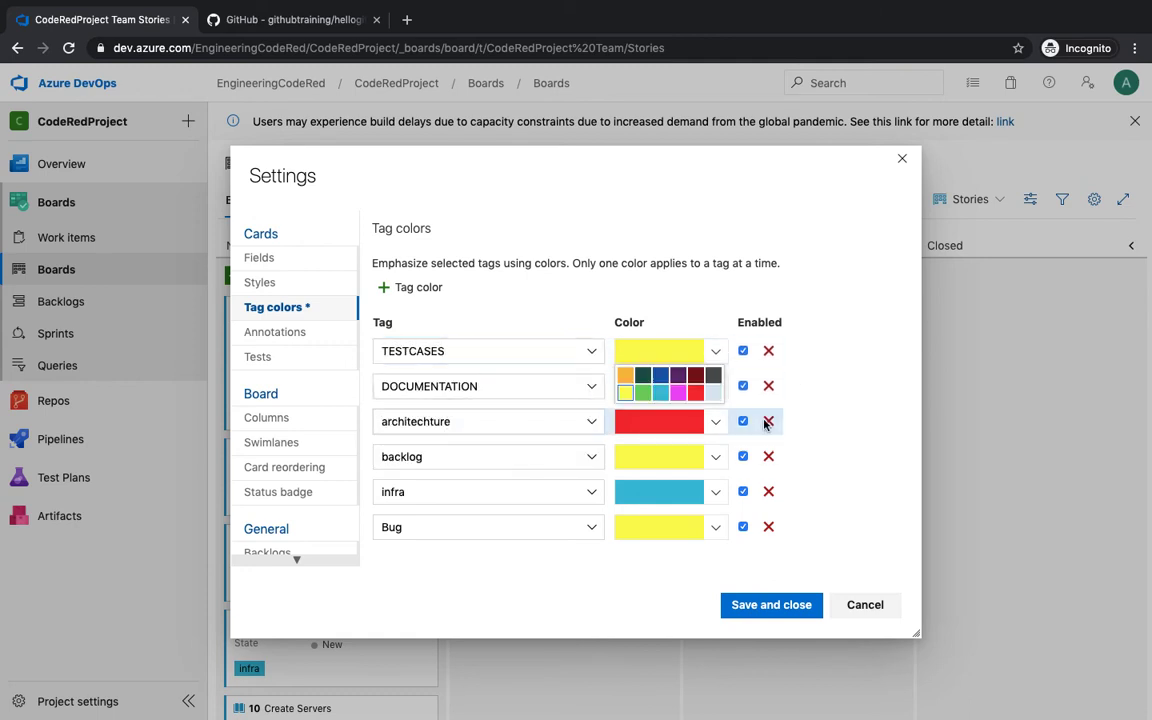
click(713, 393)
click(790, 605)
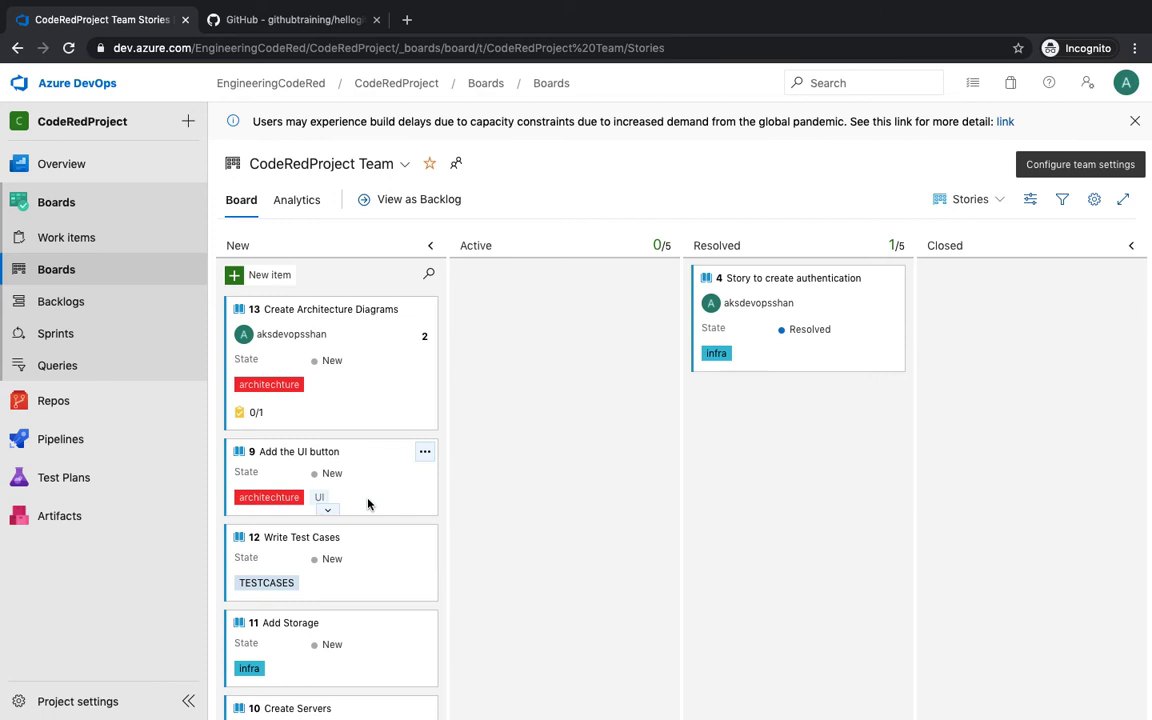
- Review the tag colors on the story cards in the board's New column
scroll(399, 552, down, 3)
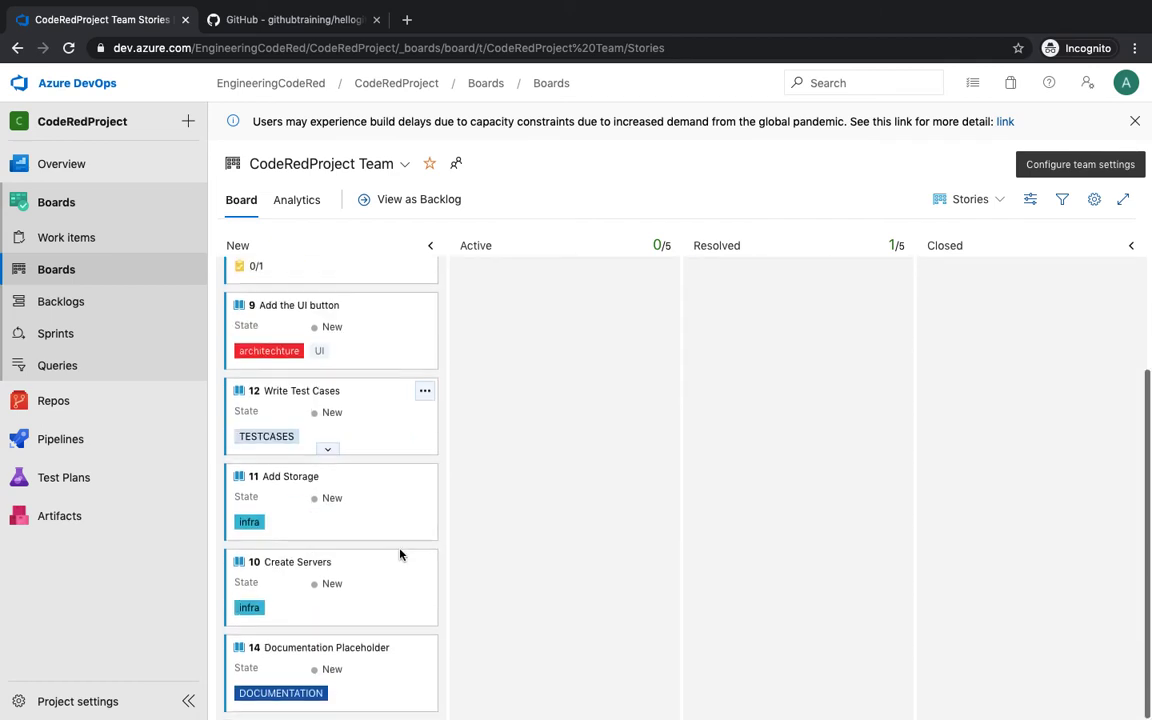
scroll(399, 552, up, 2)
scroll(399, 552, up, 1)
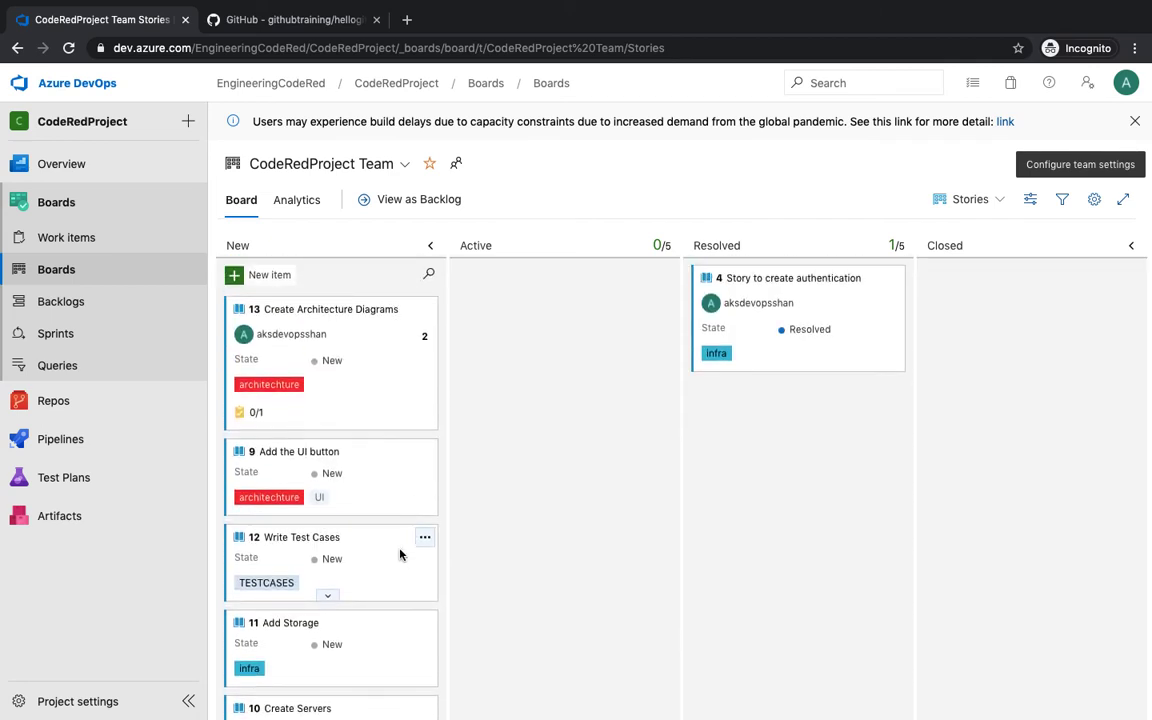
scroll(399, 552, down, 3)
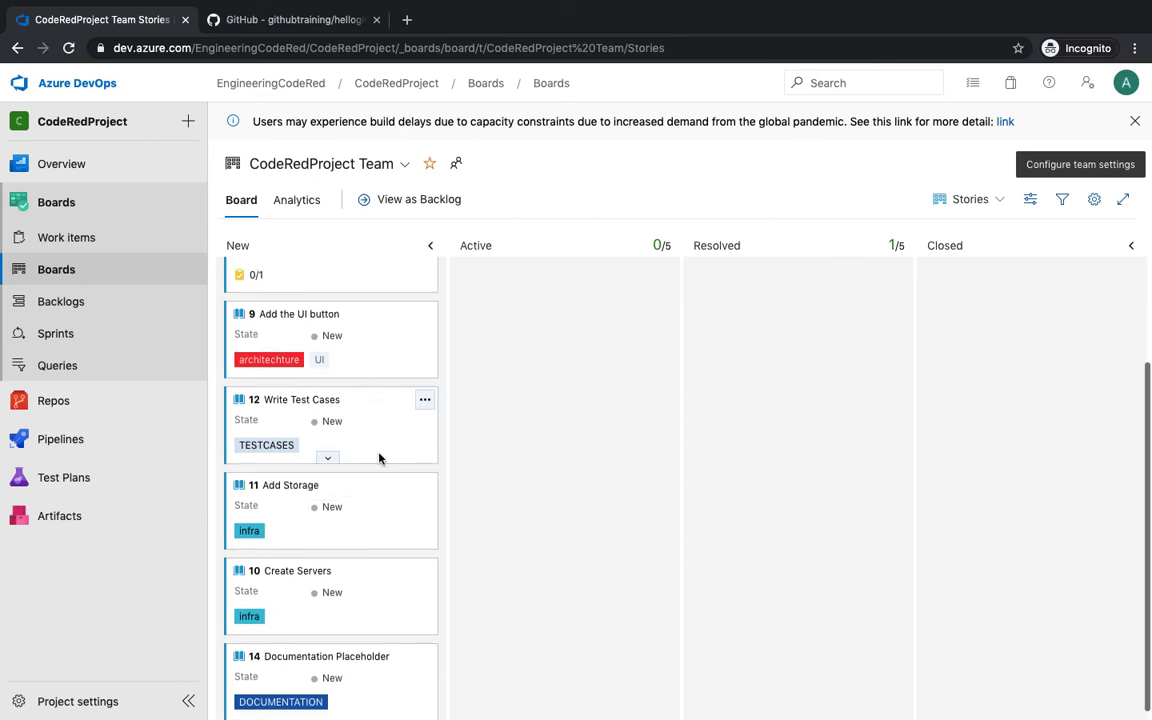
- Add a column named "Testing" between New and Active in the board's column settings, and save and close them
scroll(390, 490, up, 2)
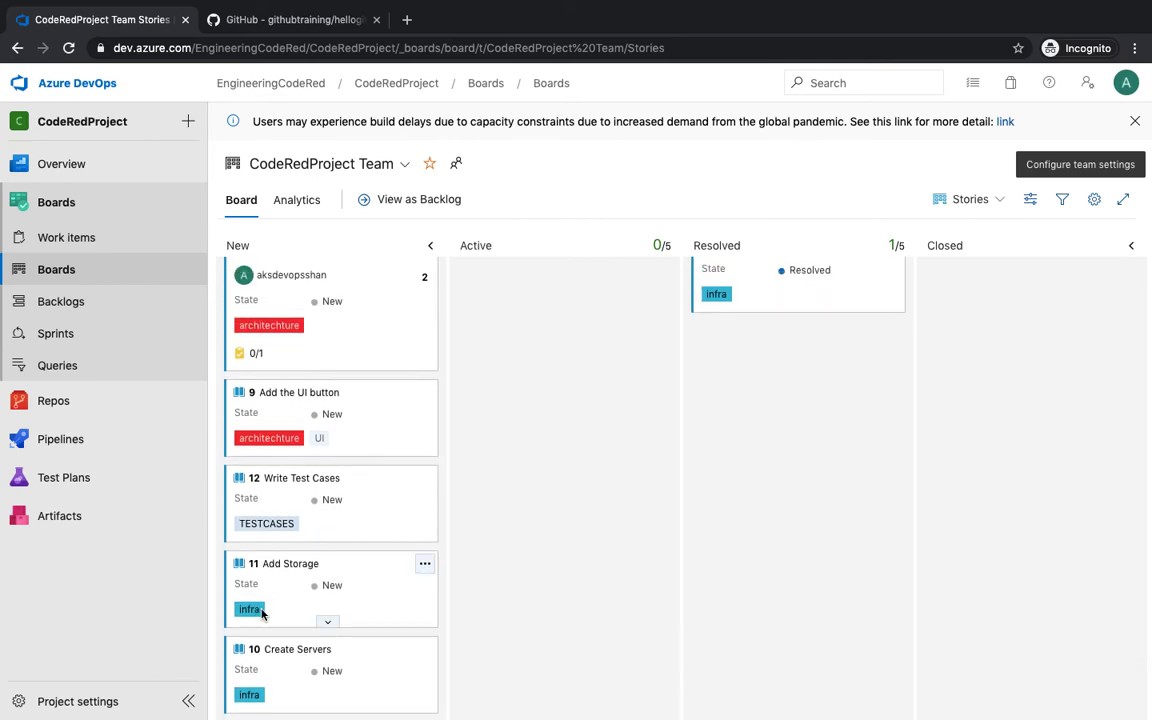
scroll(331, 604, up, 1)
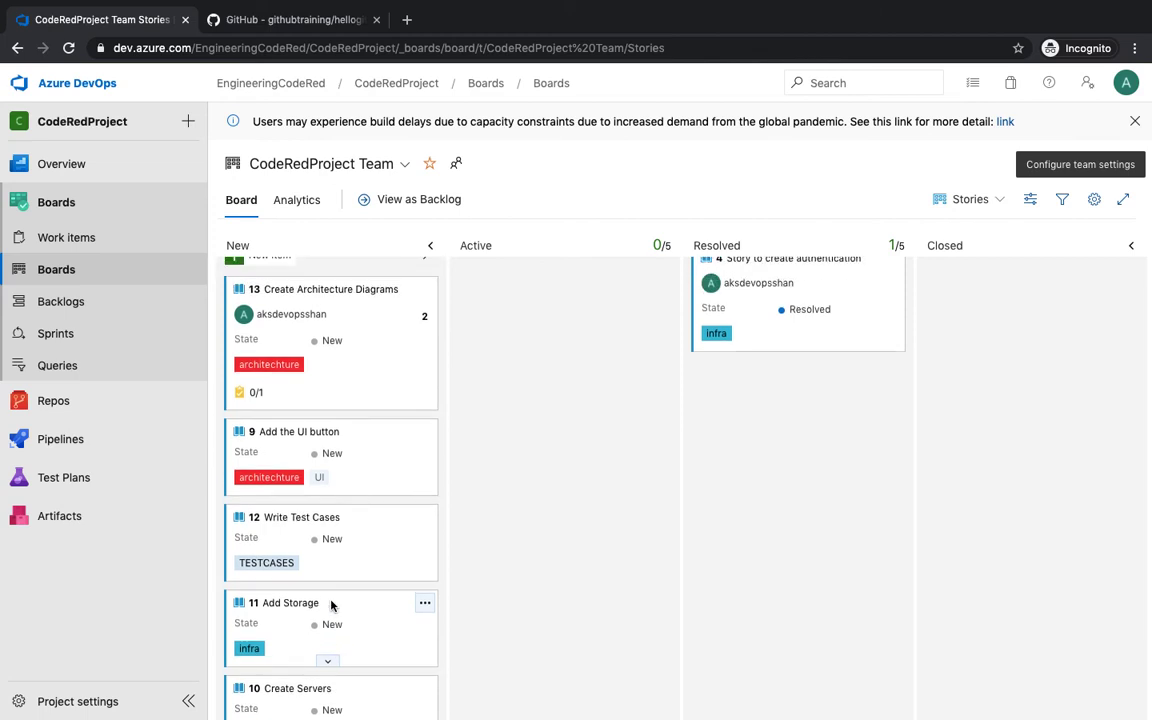
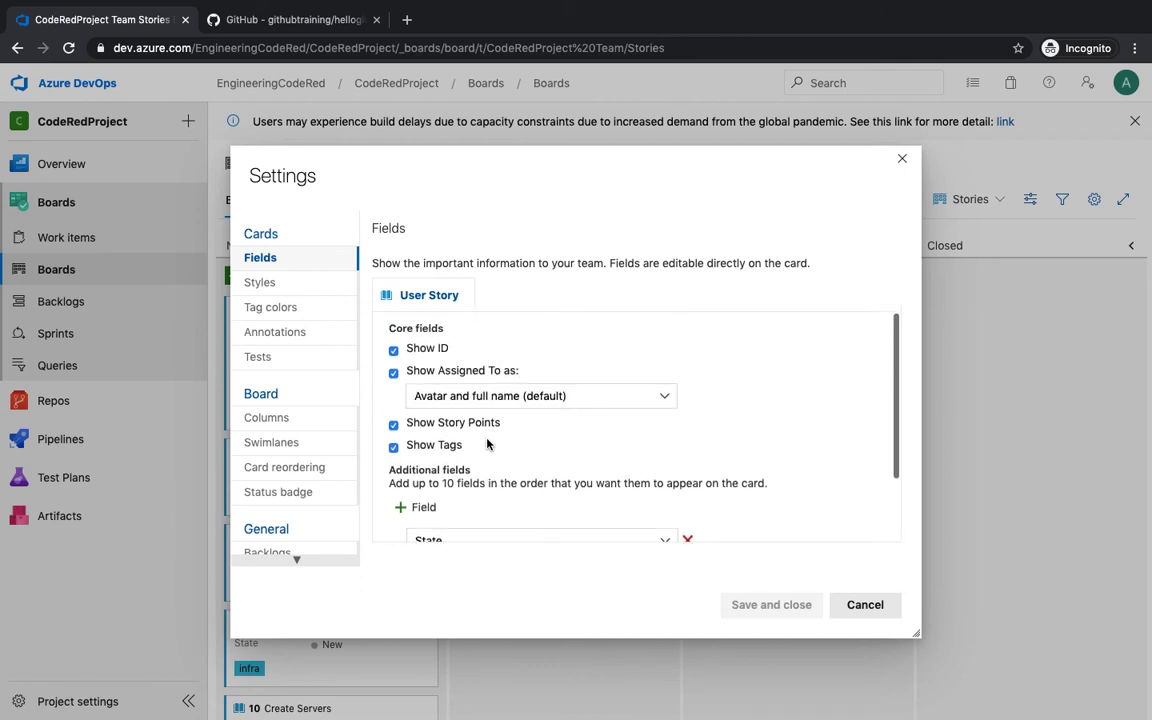
click(293, 418)
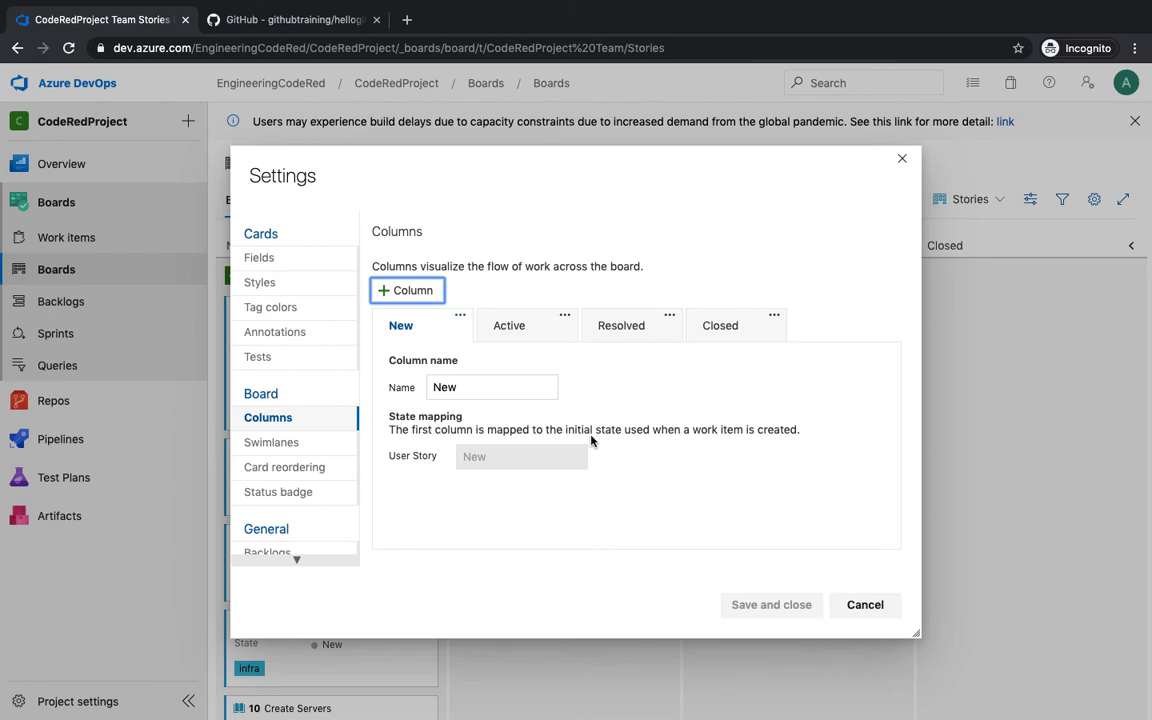
click(411, 290)
click(527, 385)
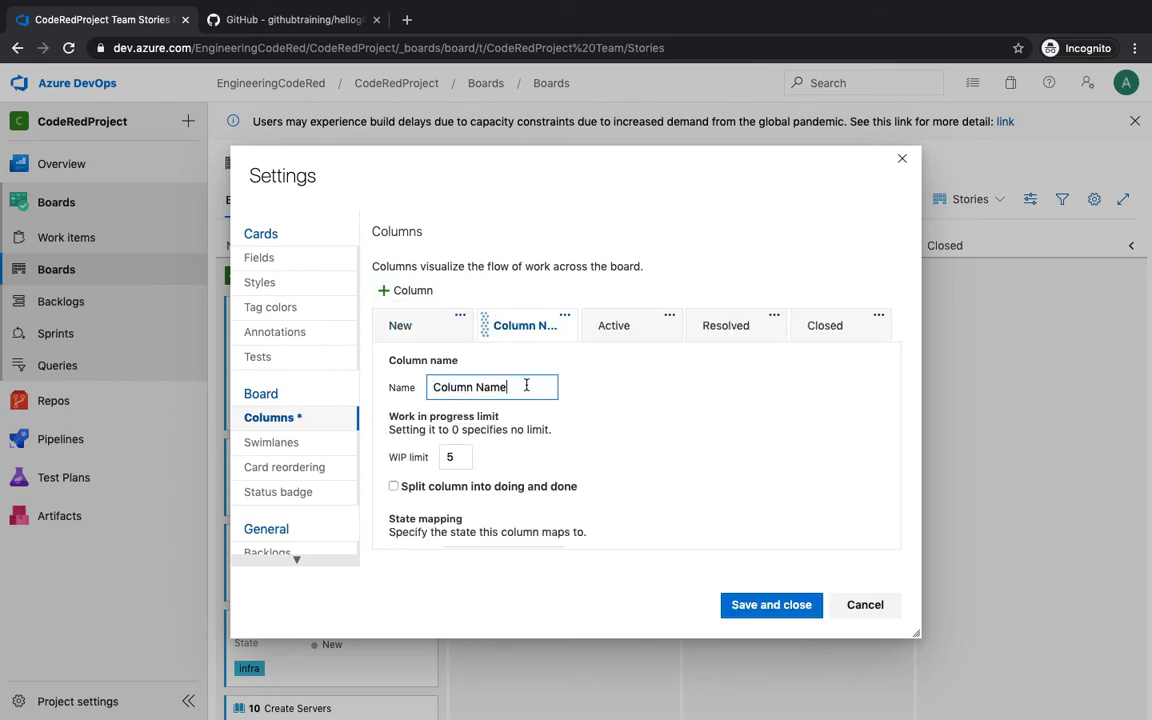
text(TE)
key(ctrl+a)
text(Testing)
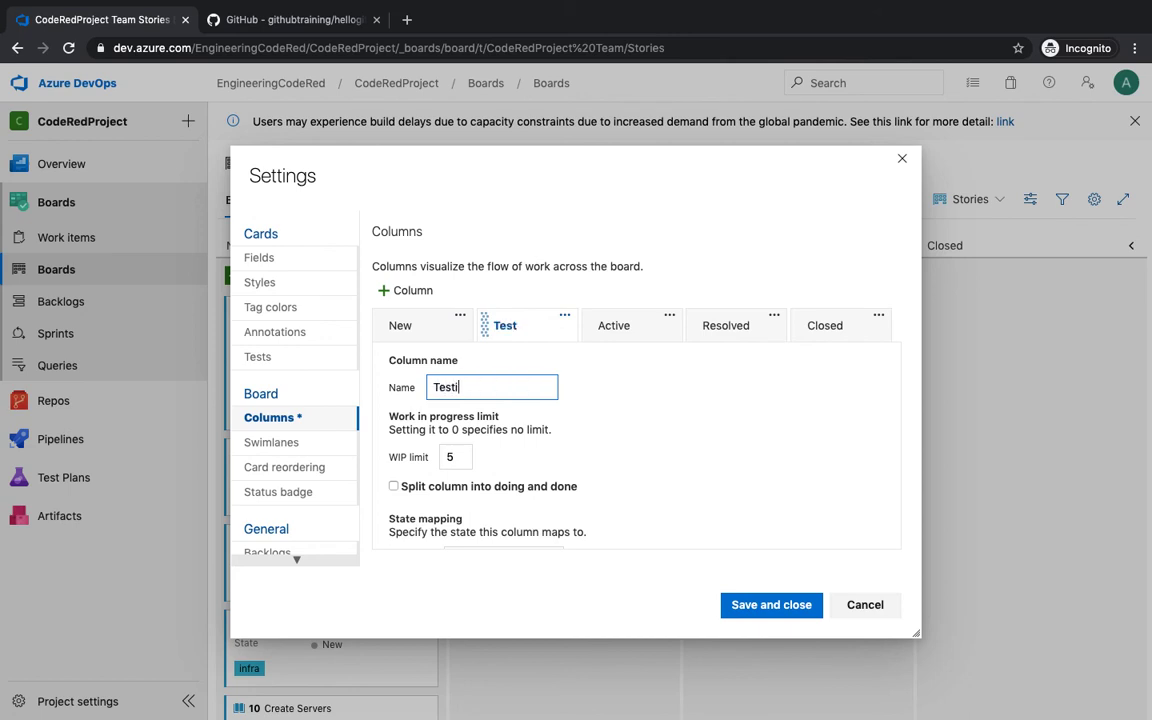
click(790, 606)
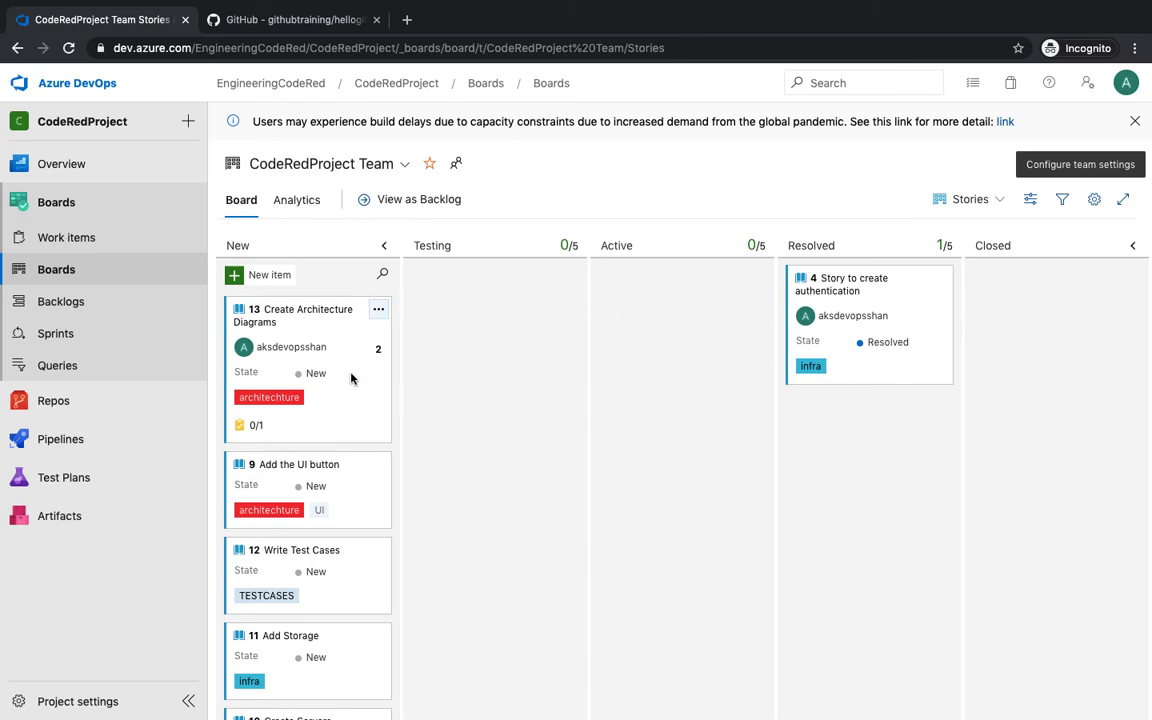
- Move the "Create Architecture Diagrams" story to the Testing column and "Story to create authentication" to Closed
drag(330, 333, 515, 302)
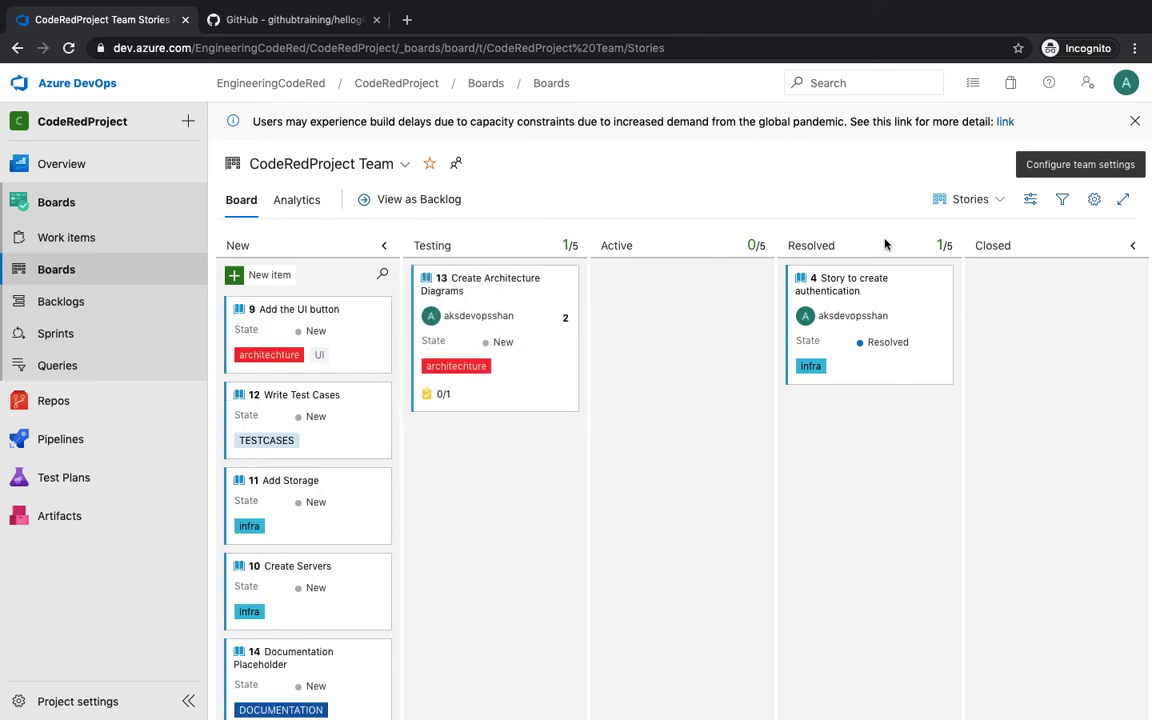
drag(910, 301, 1079, 295)
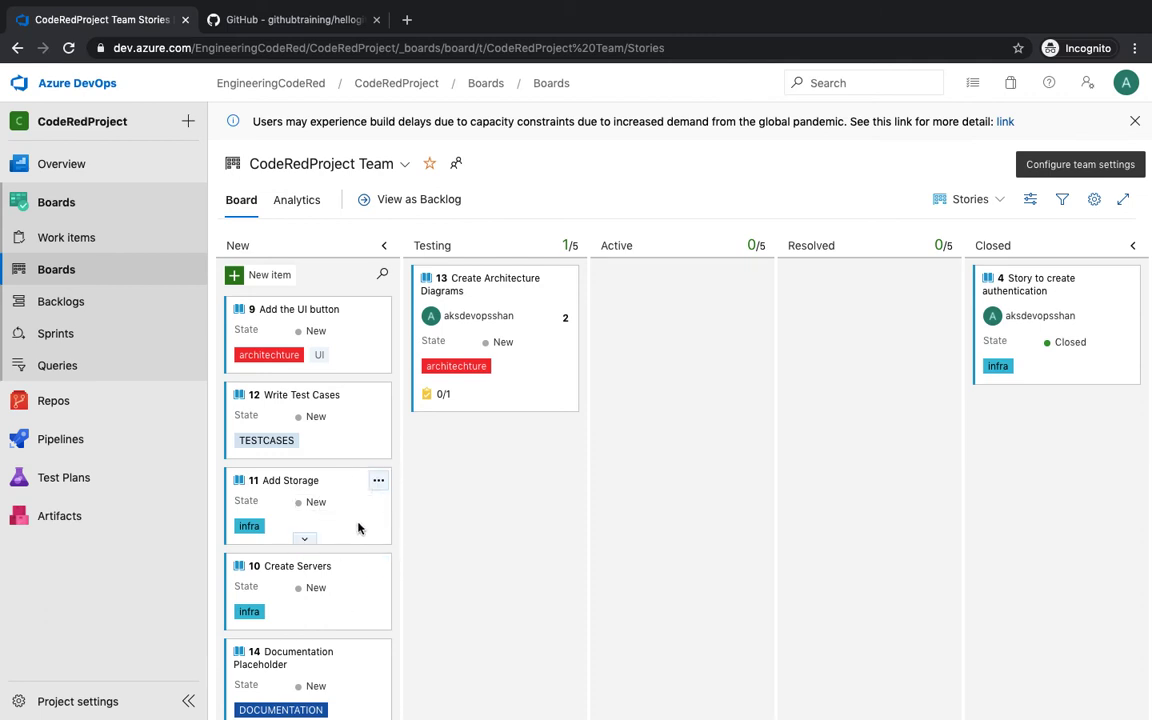
- Move the "Add Storage" story through Active to Resolved, and the "Documentation Placeholder" story to Active
drag(358, 528, 676, 440)
drag(746, 334, 941, 360)
drag(362, 594, 733, 354)
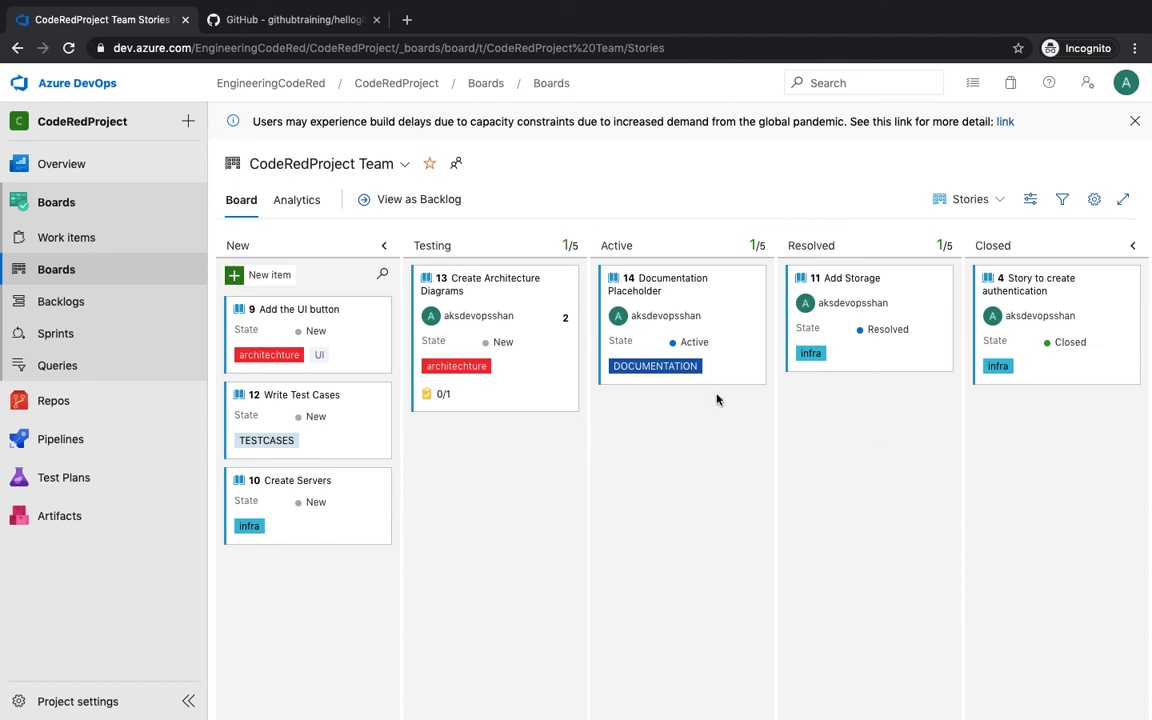
- Check the story states in the team's backlog, and return to the board
click(82, 305)
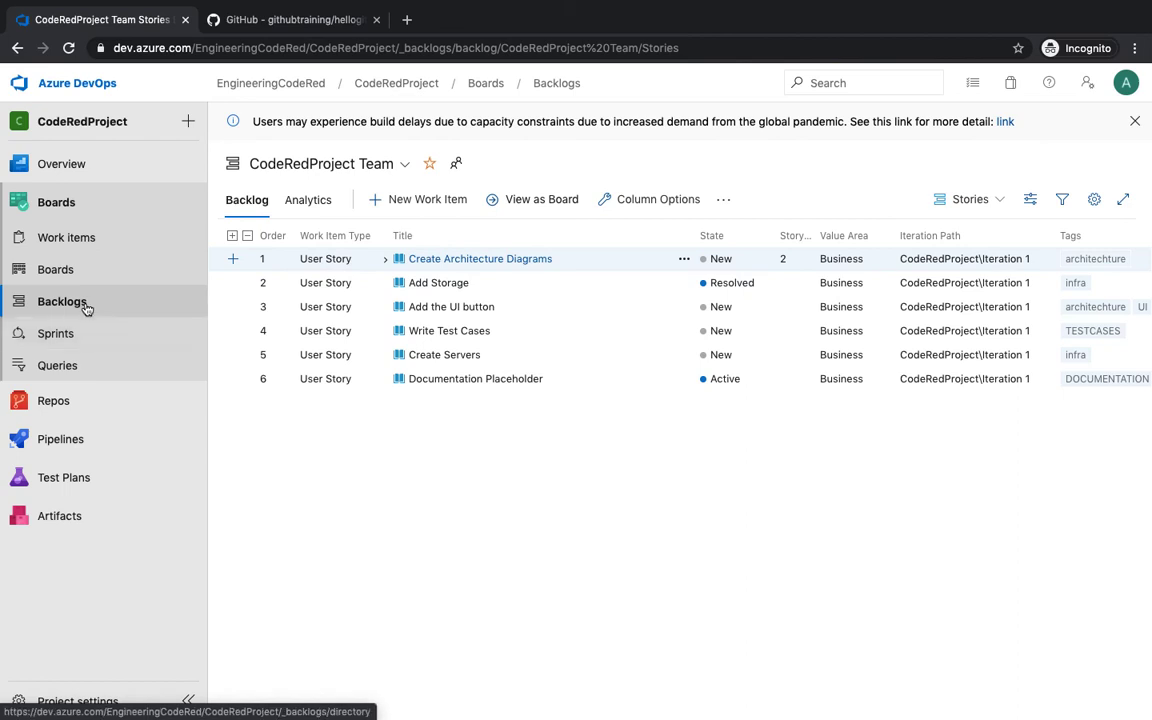
click(72, 274)
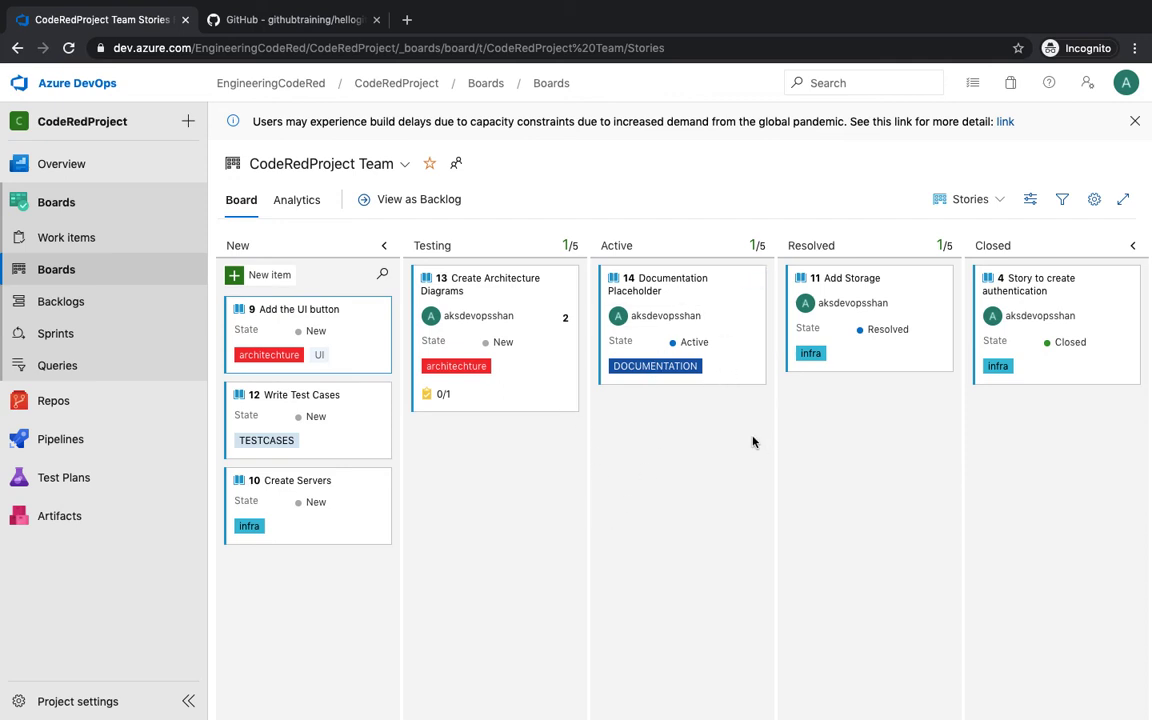
- Add a column named "Blocked" between New and Testing, save the settings, and move the "Create Servers" story into it
click(1094, 200)
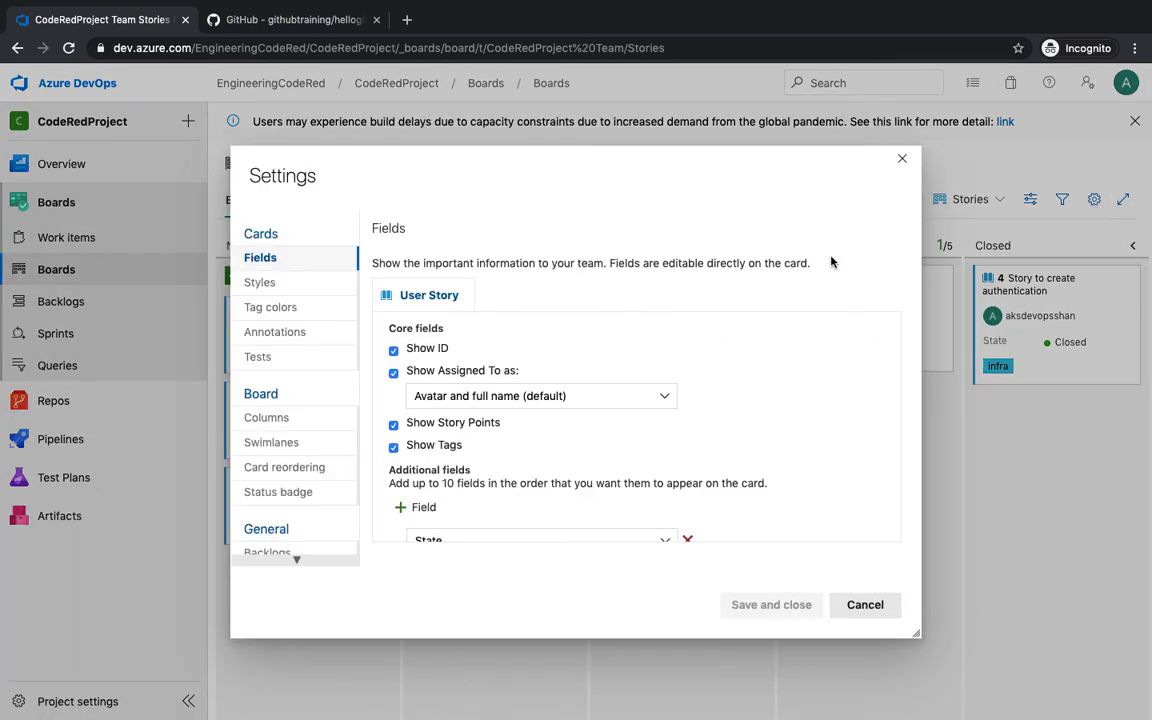
click(283, 423)
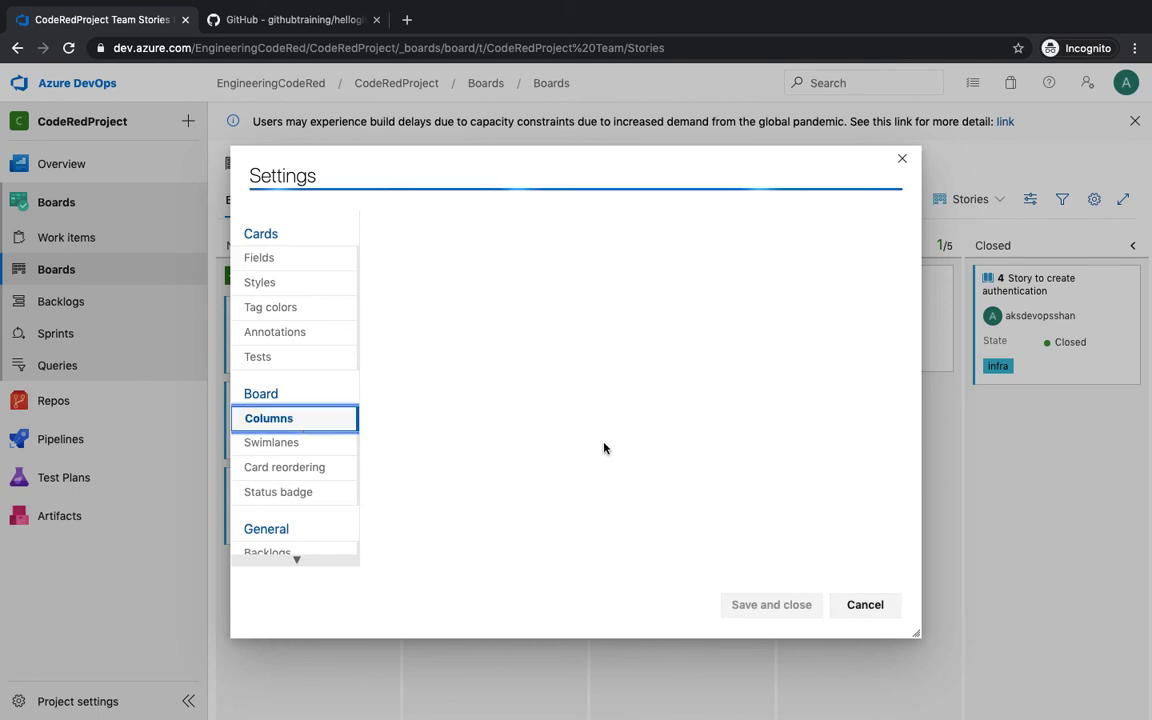
click(422, 295)
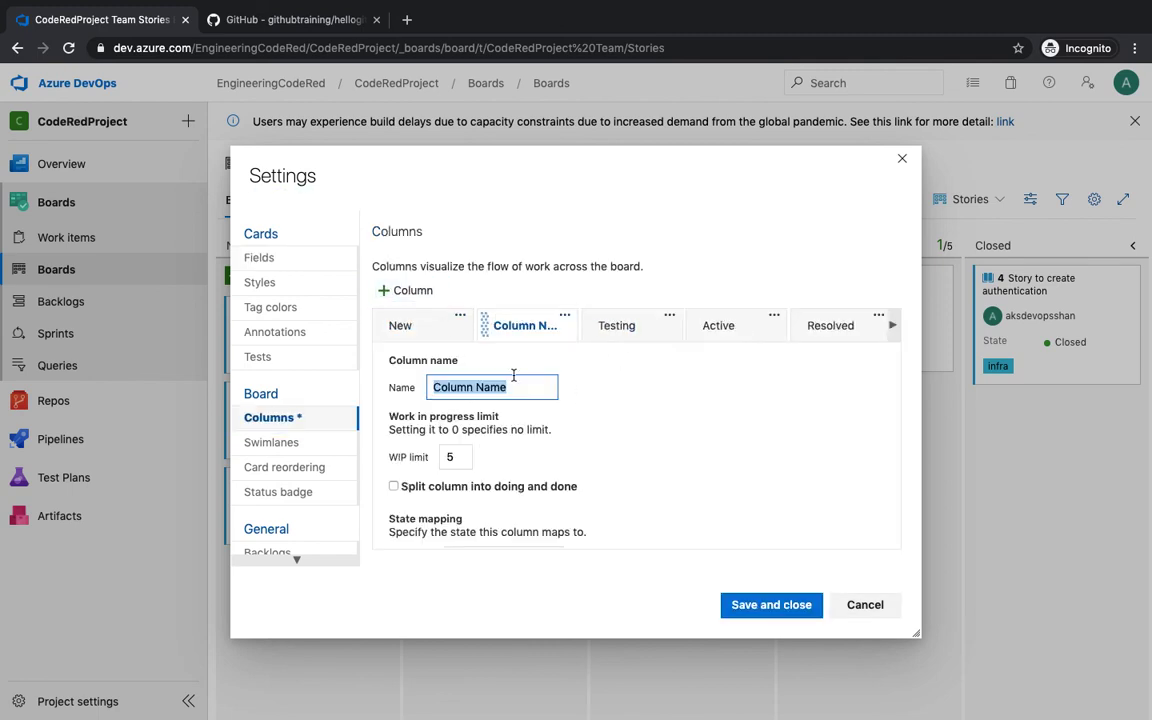
text(Blocked)
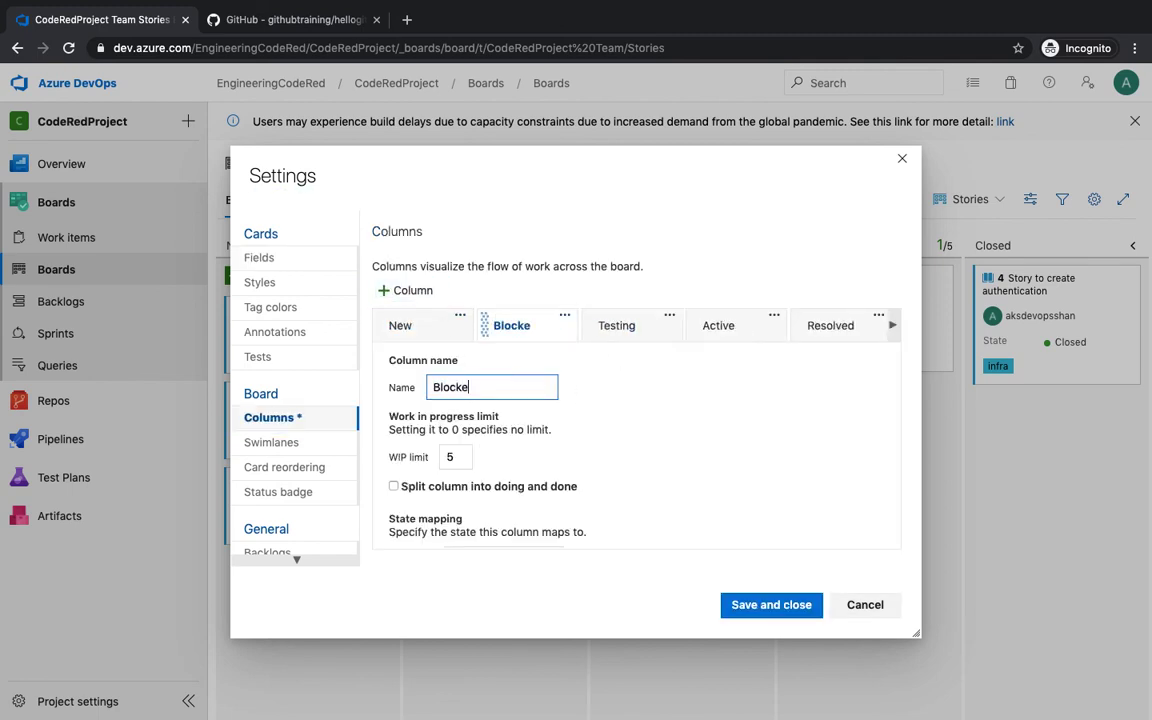
click(758, 598)
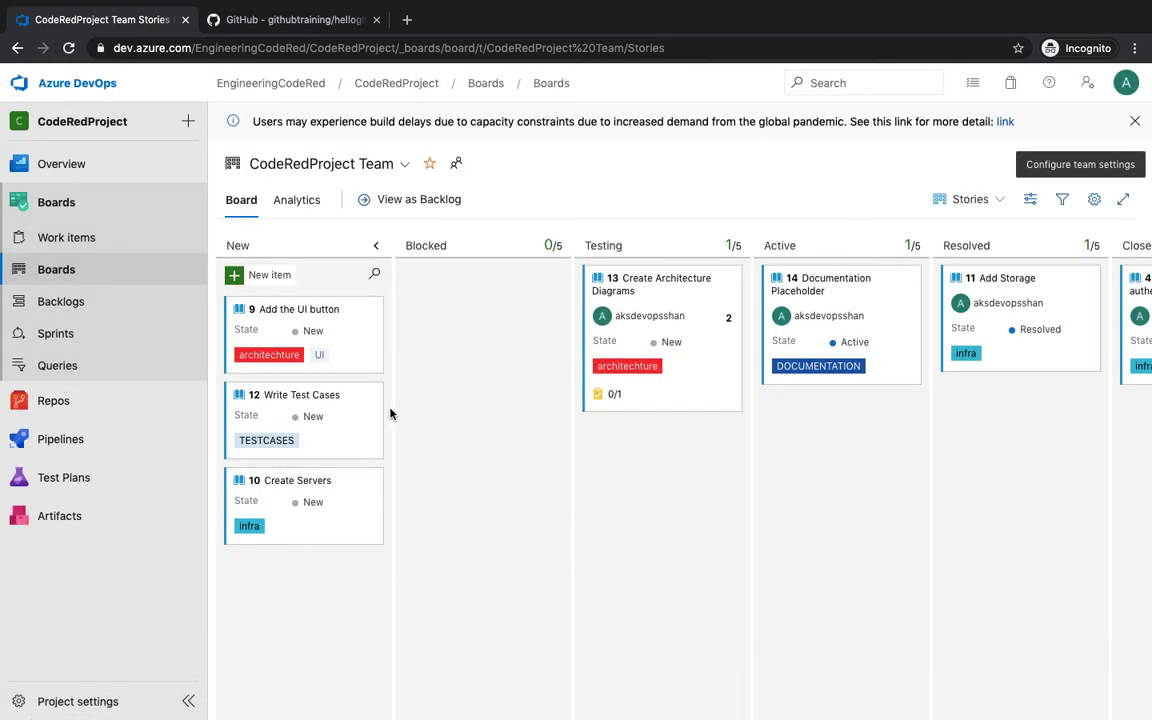
drag(357, 535, 530, 315)
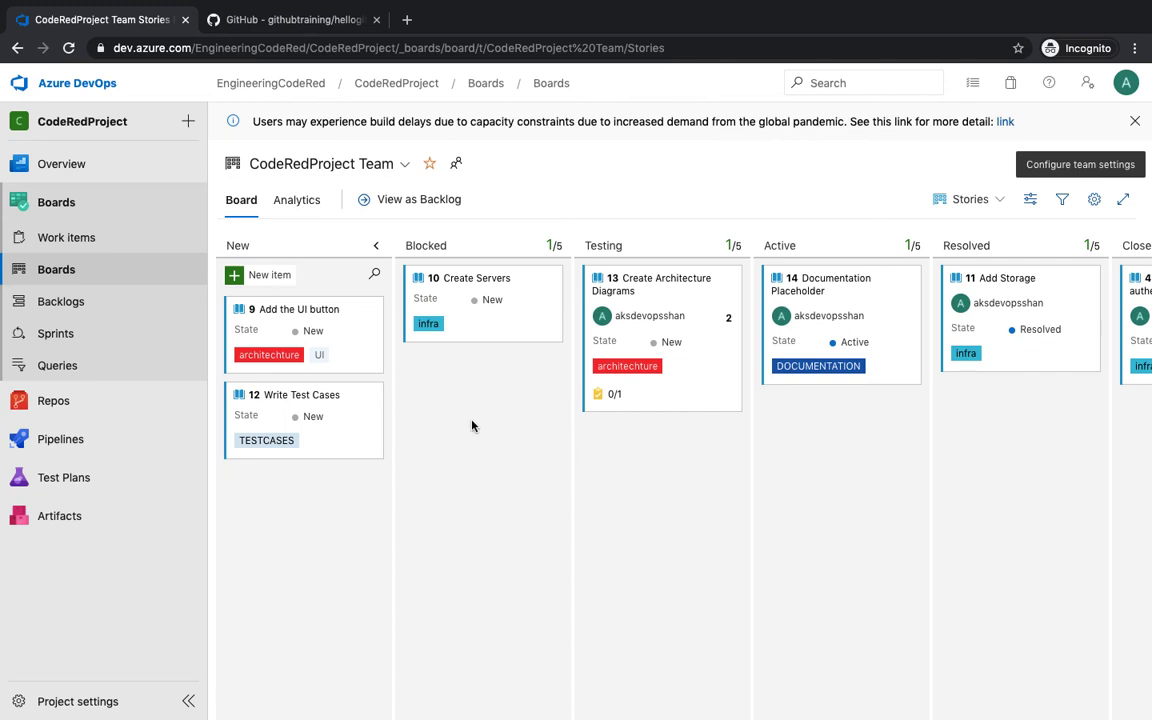
- Examine the board's Cumulative Flow Diagram report, dismissing its guided tour, and hide the Blocked series in the chart
click(301, 200)
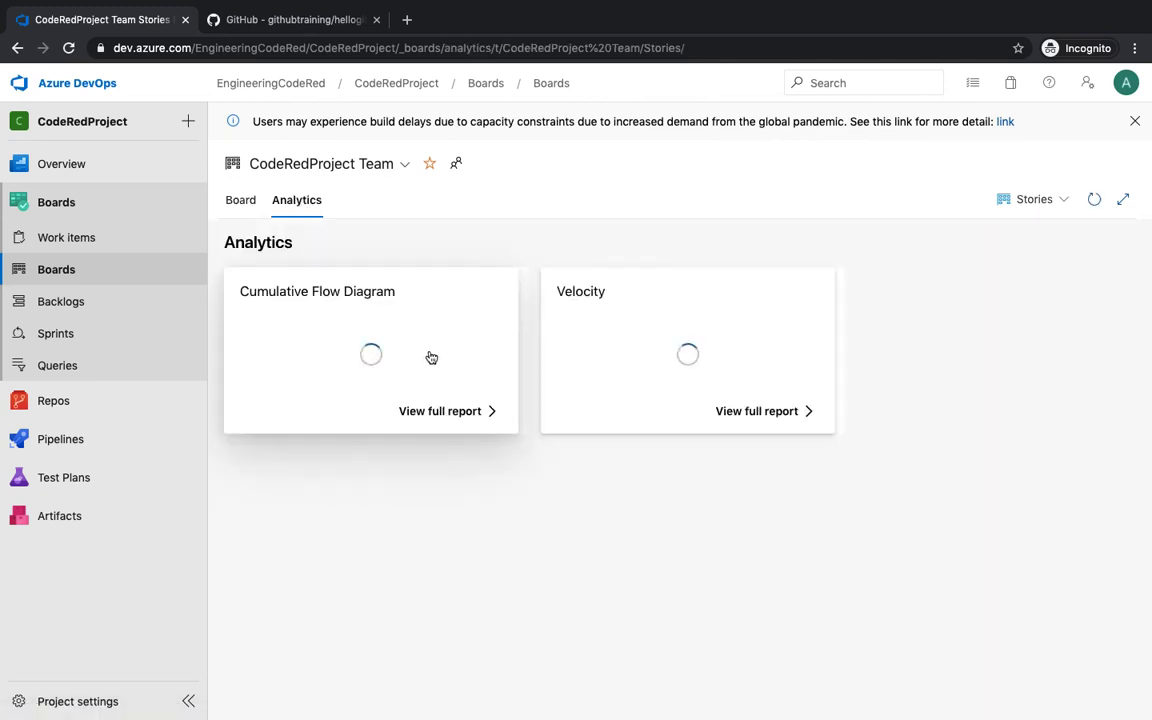
click(368, 357)
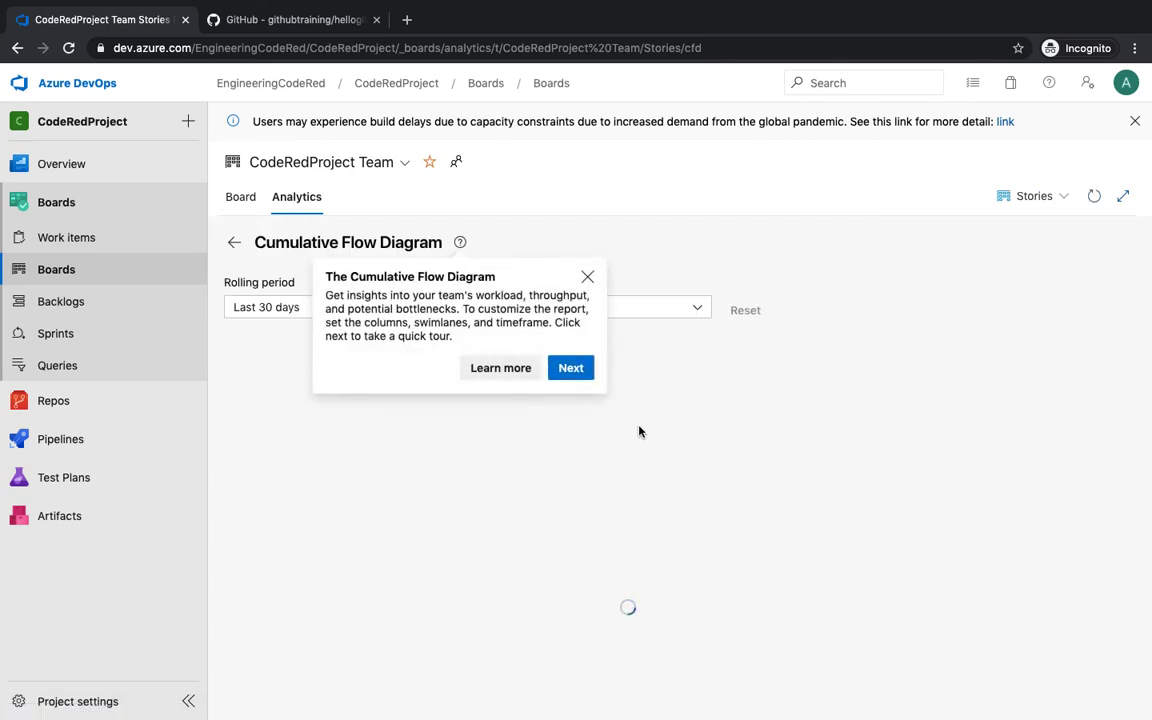
click(570, 367)
scroll(600, 330, down, 3)
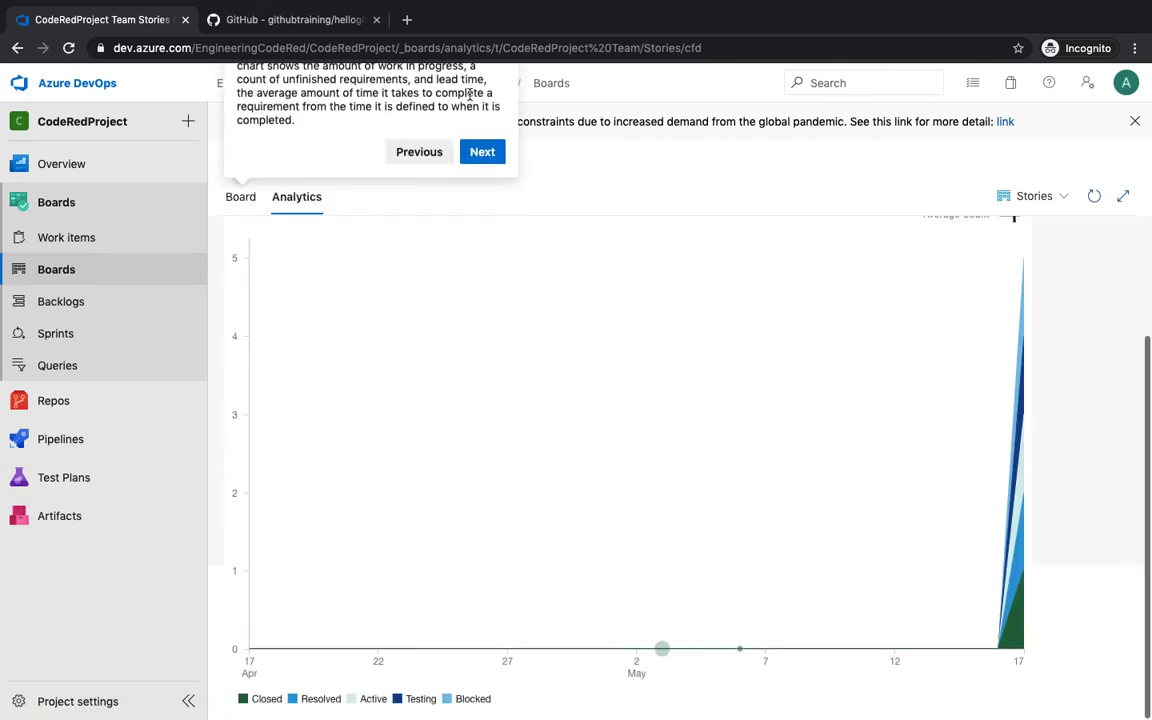
click(482, 151)
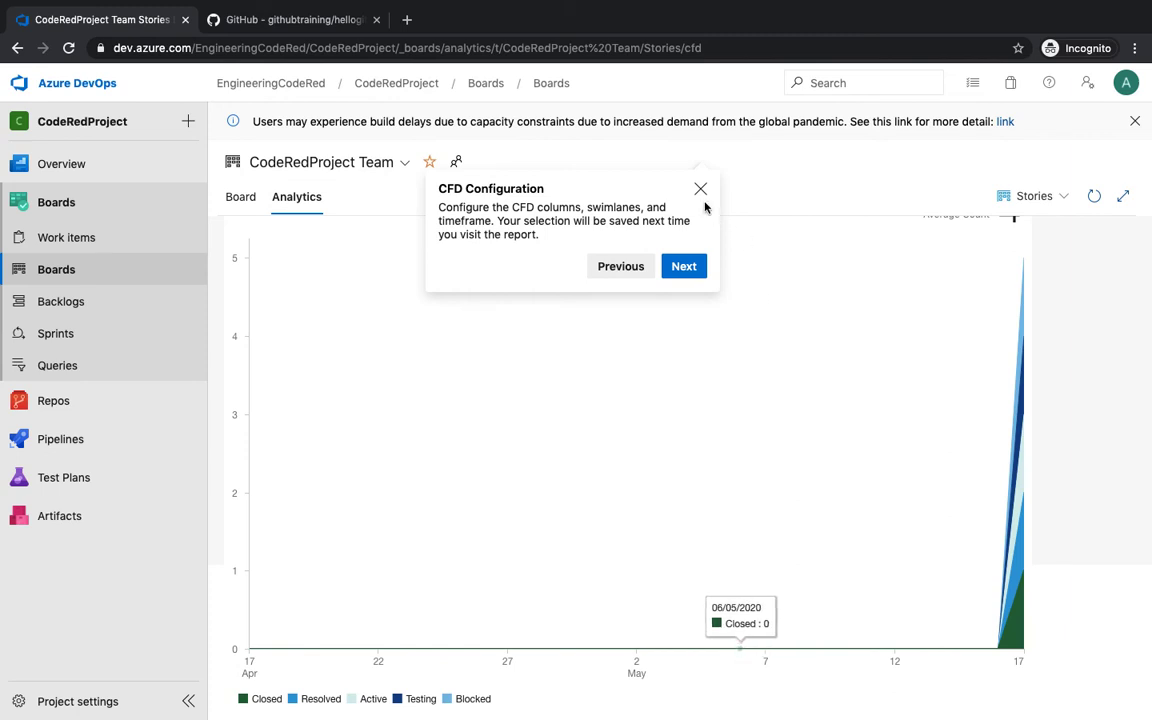
click(701, 189)
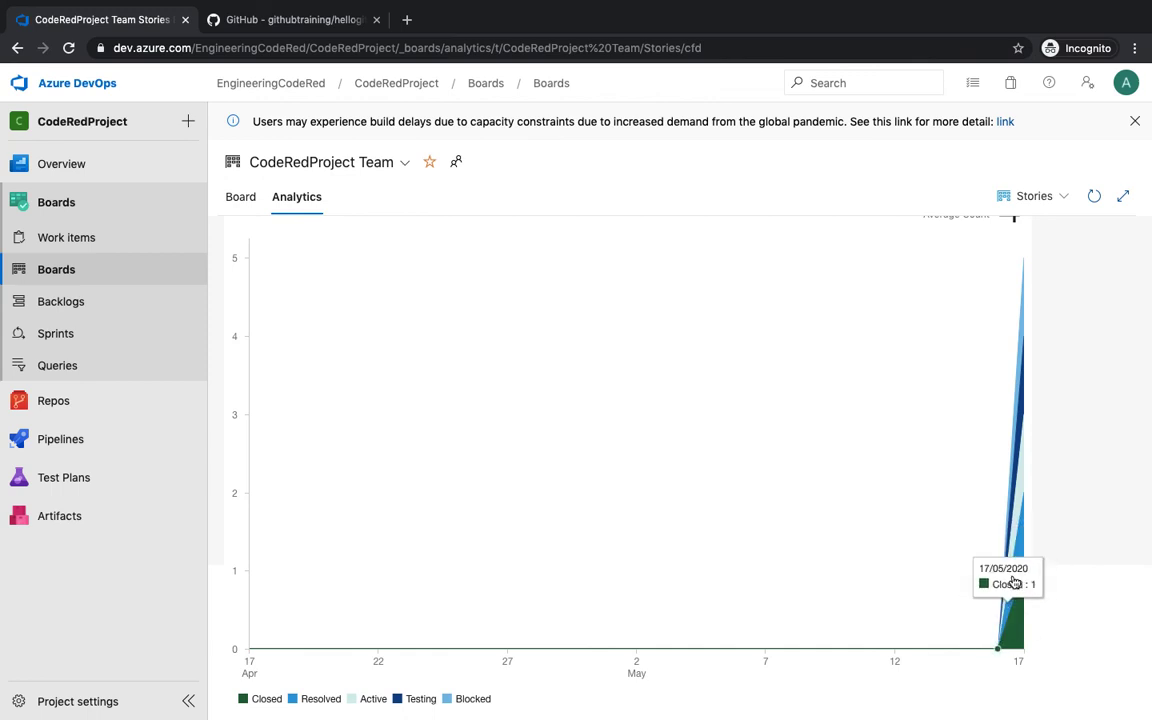
click(447, 698)
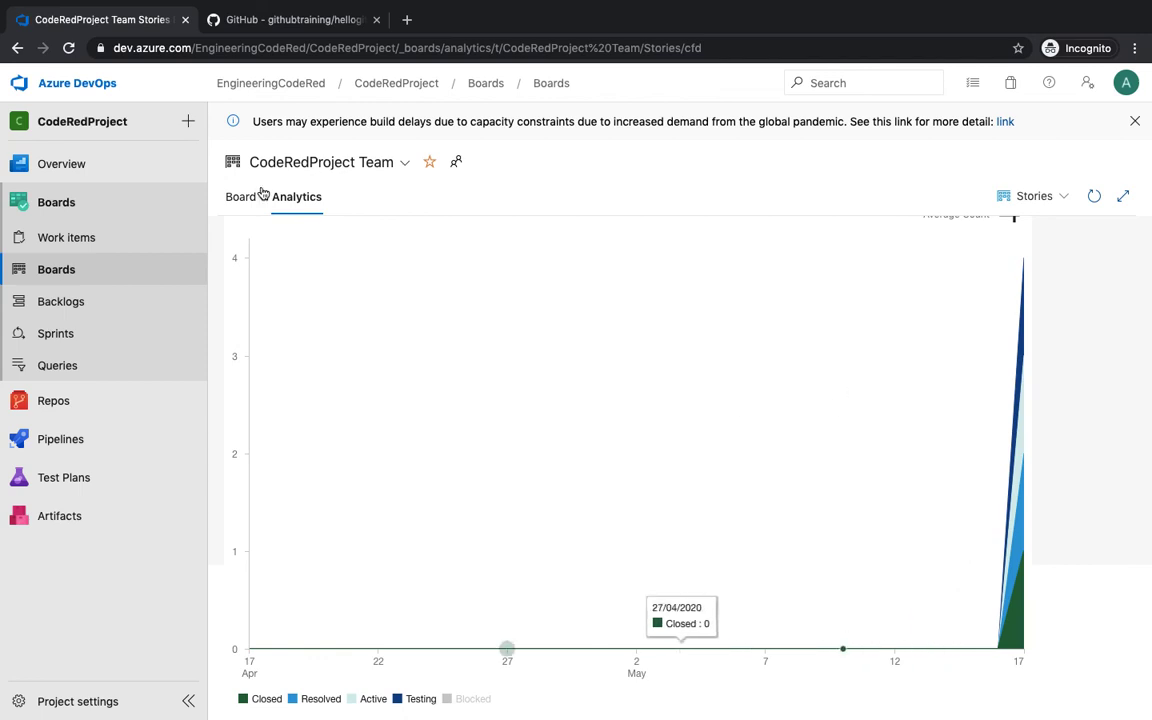
- Leave the report and reopen the CodeRedProject Team board from the boards directory
click(76, 270)
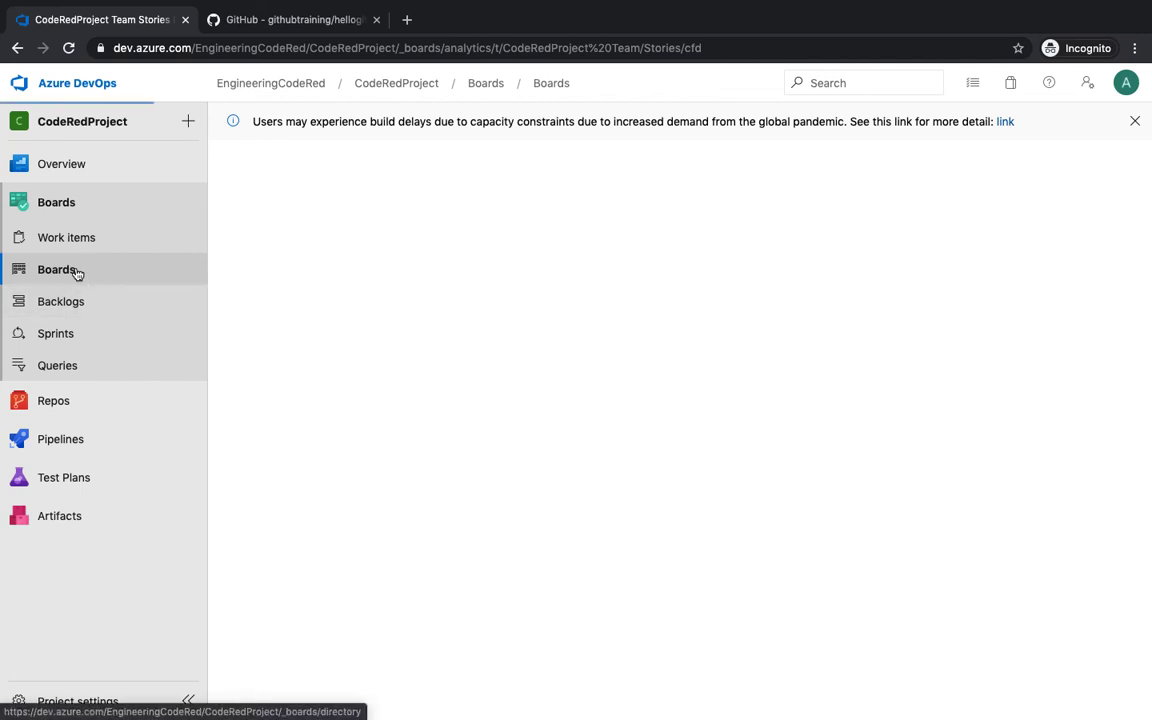
click(334, 270)
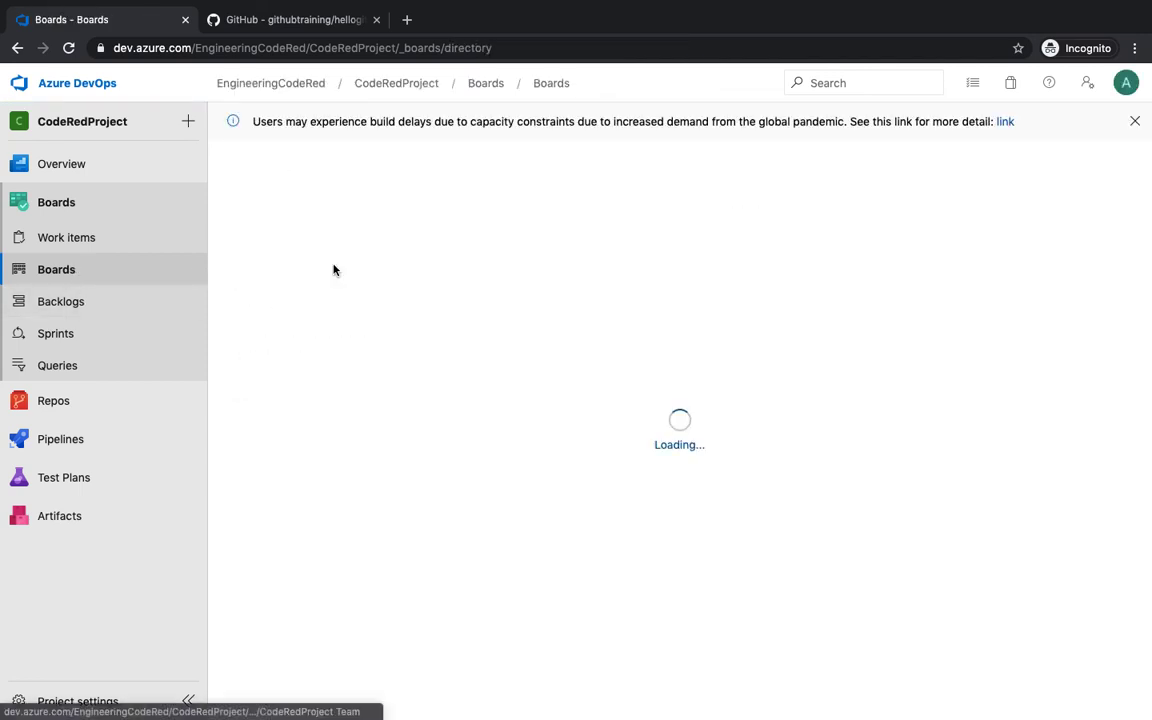